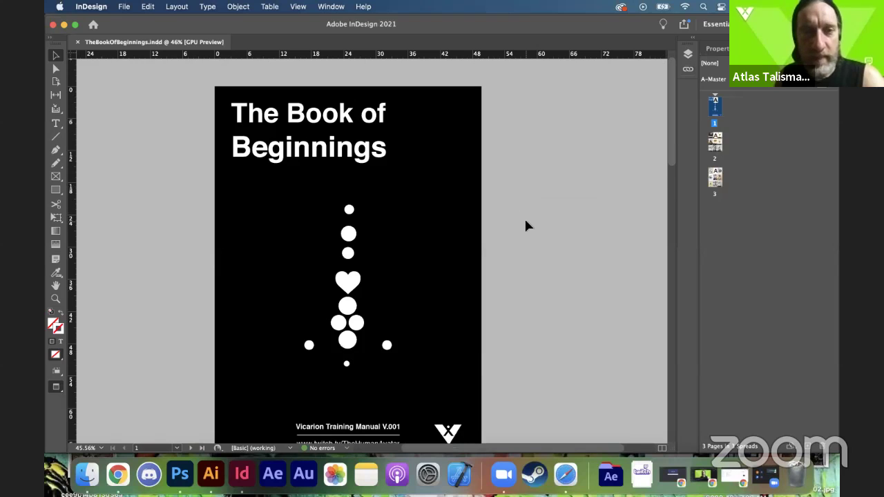
Step: Switch to Illustrator and open the recent file CreationCentres_Dark.ai
scroll(524, 226, up, 2)
scroll(524, 226, down, 1)
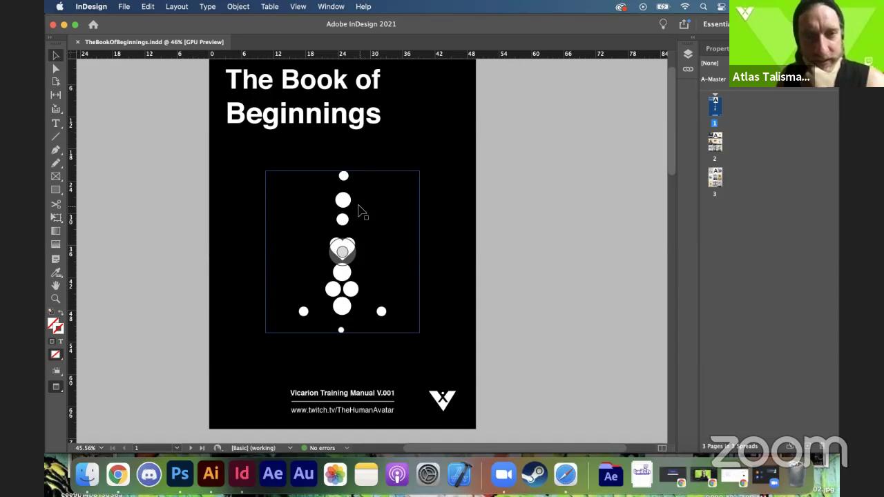
click(210, 474)
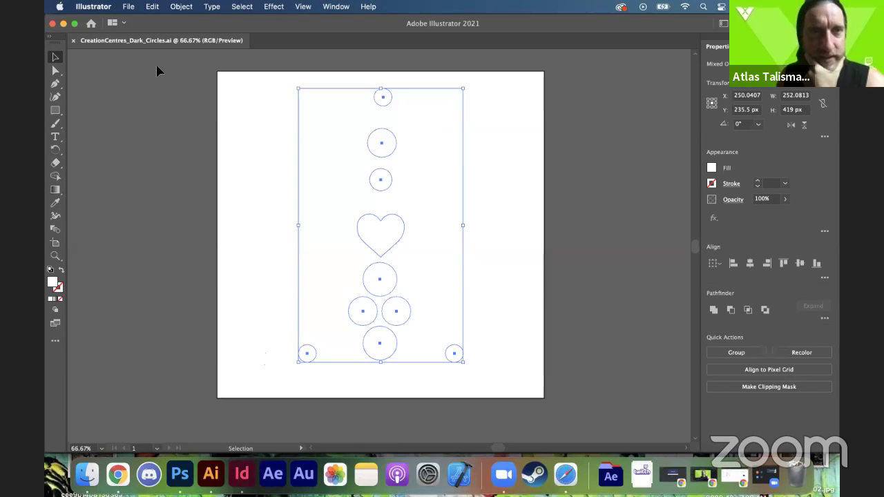
click(130, 9)
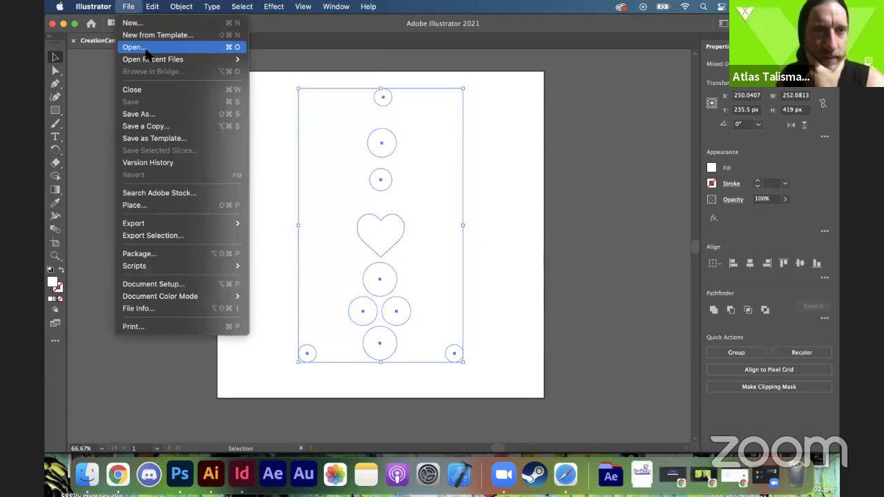
mouse_move(148, 59)
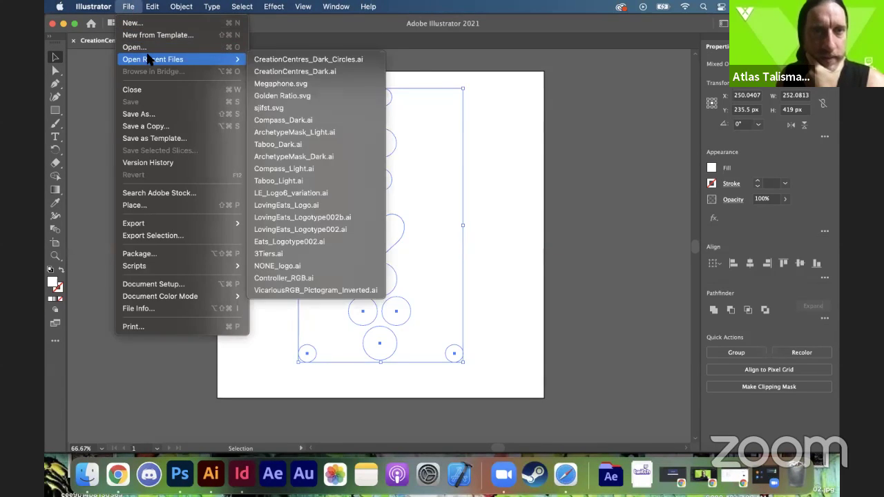
click(281, 72)
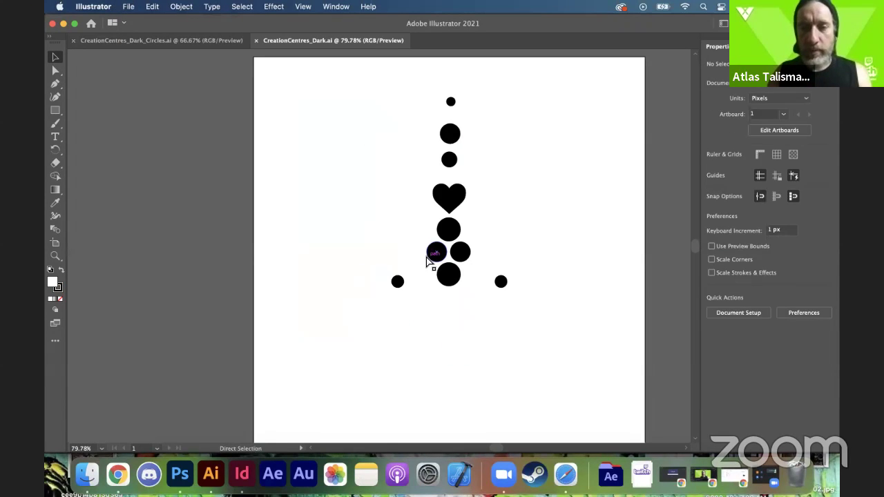
Step: Select all the body figure artwork and move it off the artboard onto the grey canvas beside it
key(super+minus)
key(super+minus)
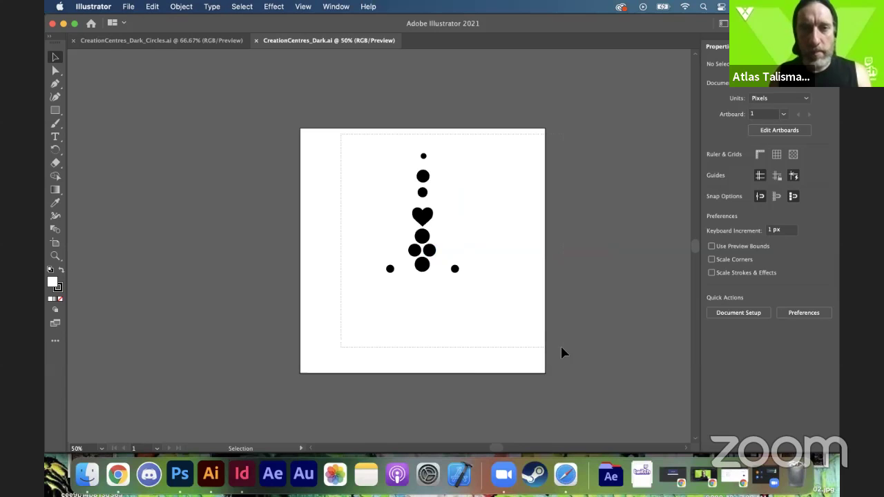
drag(562, 354, 450, 256)
drag(442, 217, 226, 198)
click(297, 357)
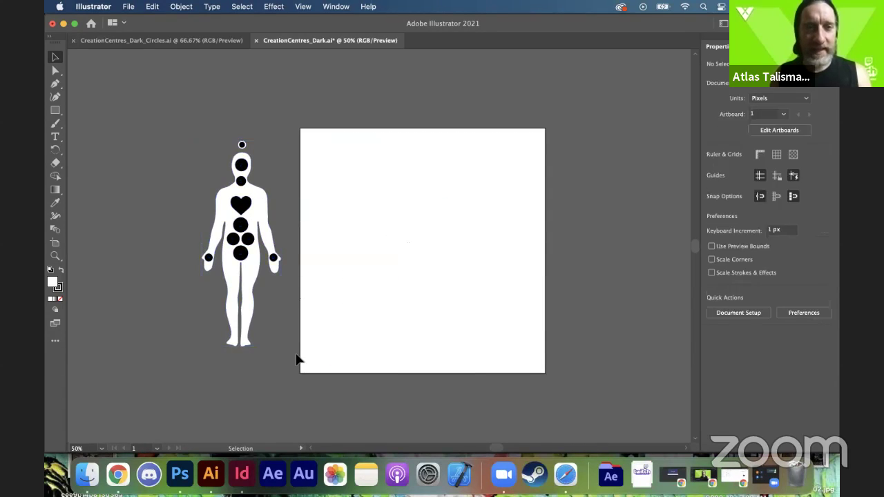
scroll(298, 357, left, 2)
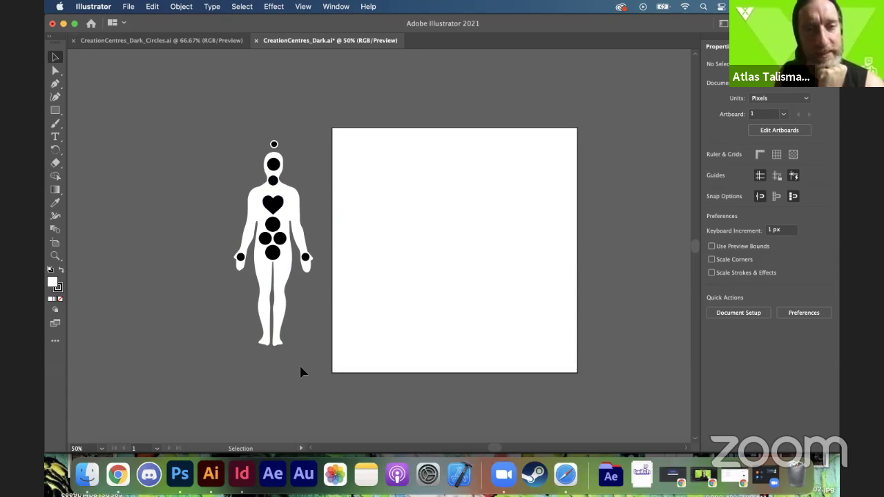
Step: Select in turn the circle above the figure's head, the lowest torso circle and the paired abdomen circles to point them out
click(274, 145)
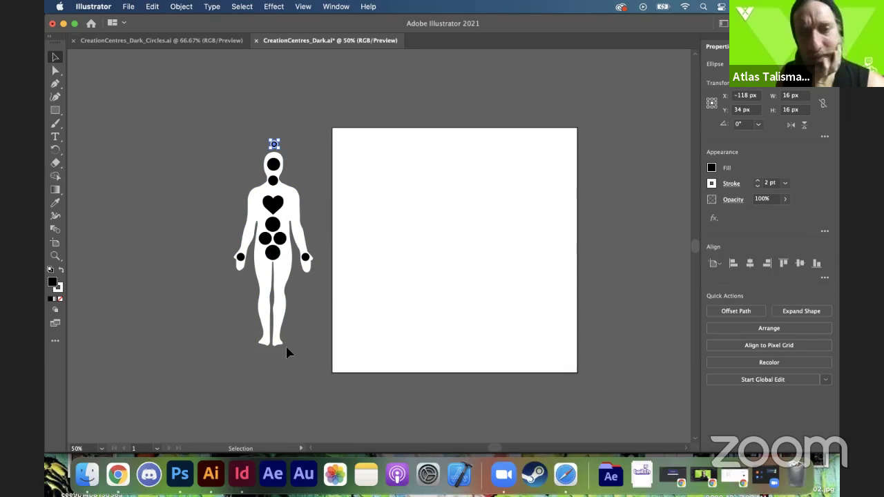
click(276, 254)
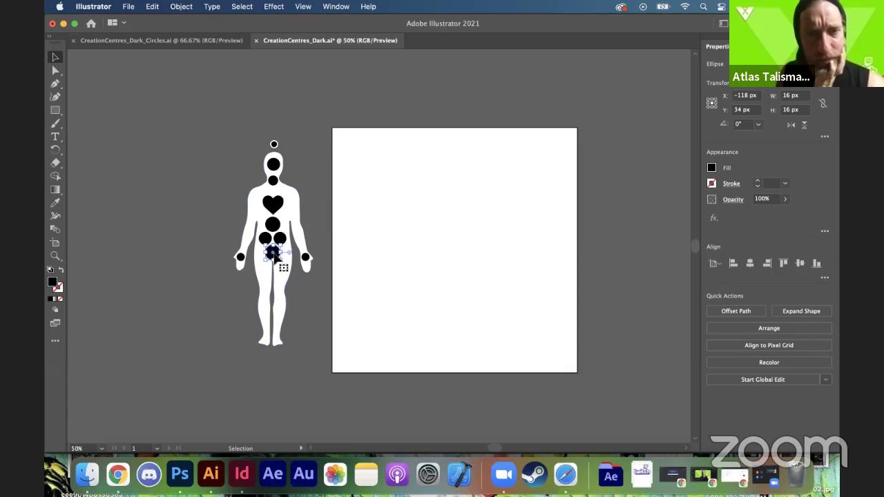
drag(280, 238, 268, 240)
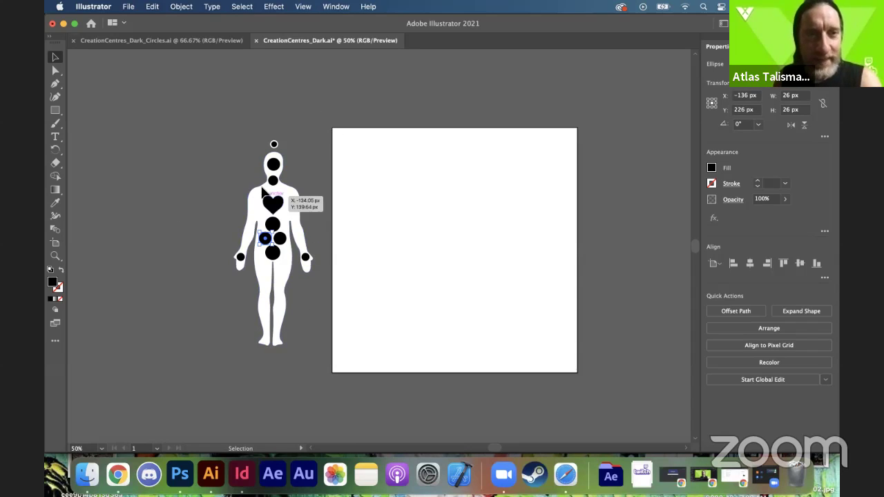
Step: Switch to InDesign and look through the cover and both card pages of TheBookOfBeginnings.indd, picking out the cover logo and the NoOne card
click(243, 475)
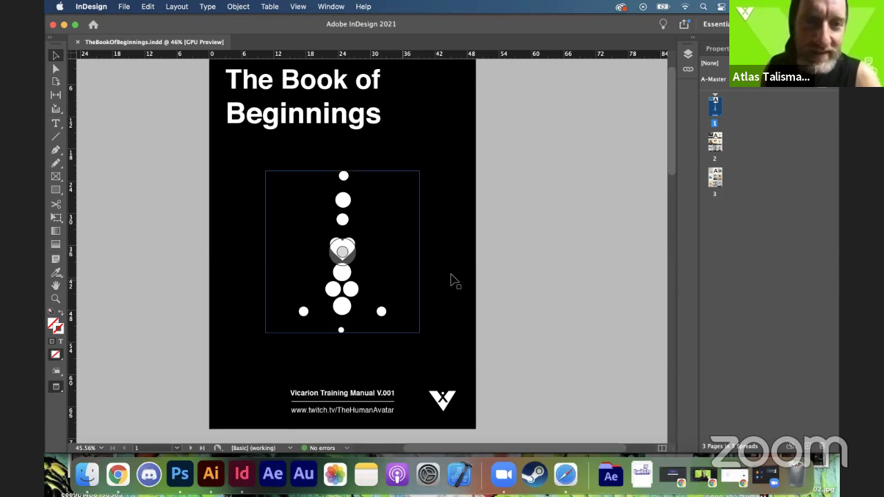
scroll(484, 296, down, 2)
click(454, 349)
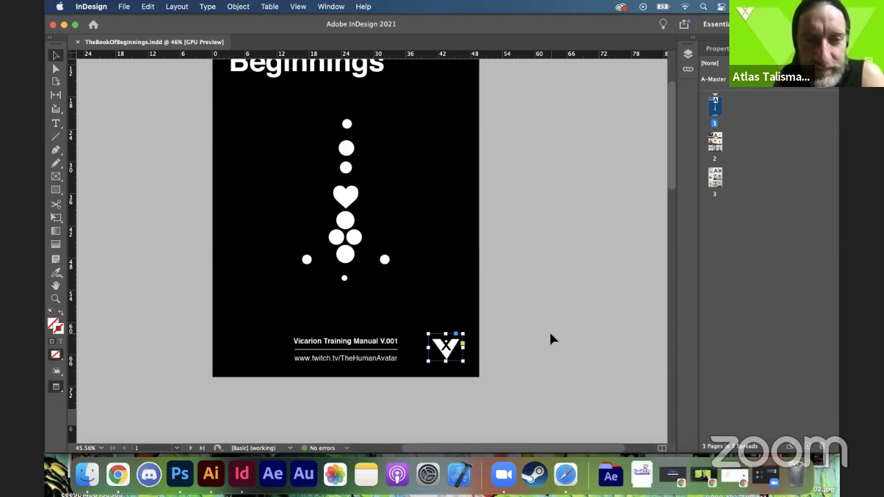
scroll(550, 338, down, 12)
scroll(550, 338, up, 2)
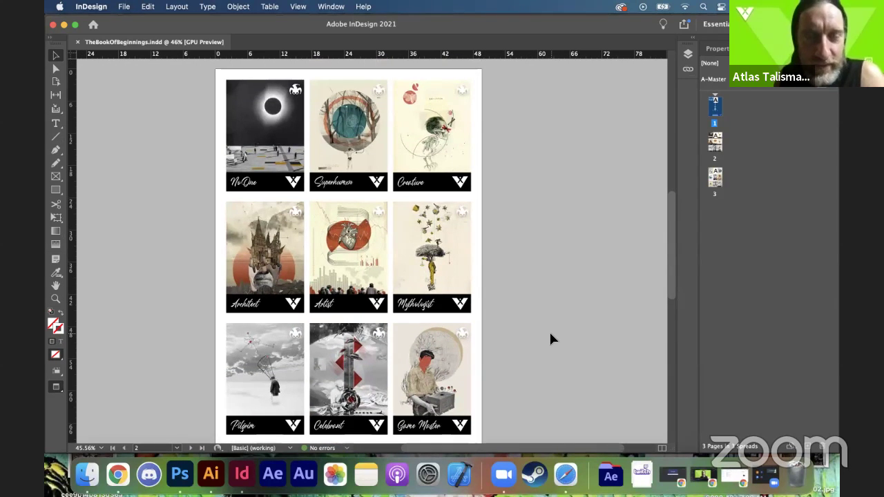
scroll(550, 338, down, 15)
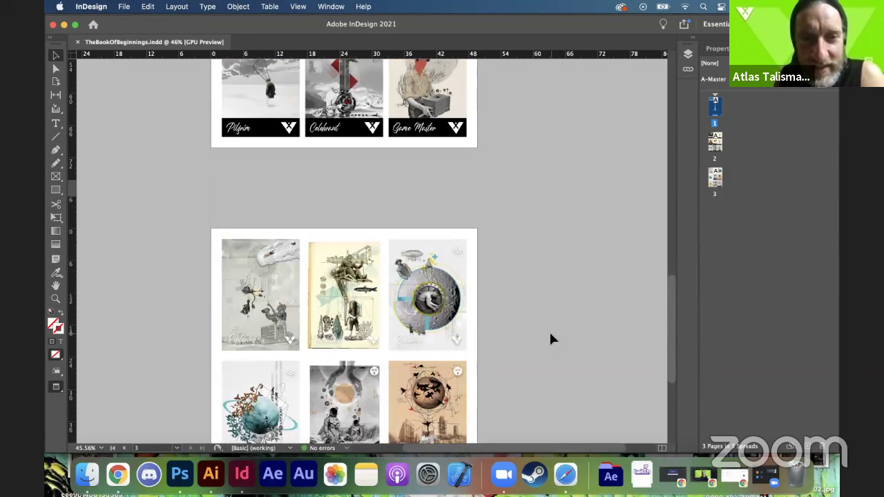
scroll(550, 338, down, 9)
scroll(550, 338, up, 20)
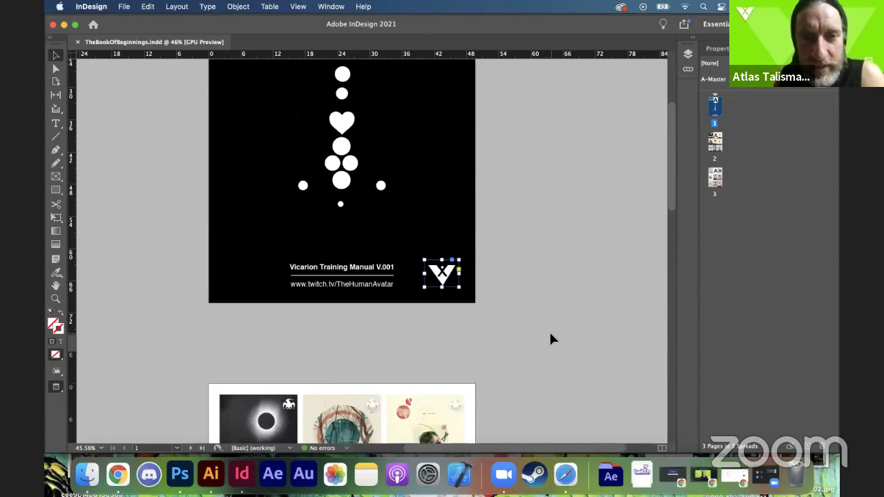
scroll(550, 339, down, 20)
scroll(550, 338, up, 8)
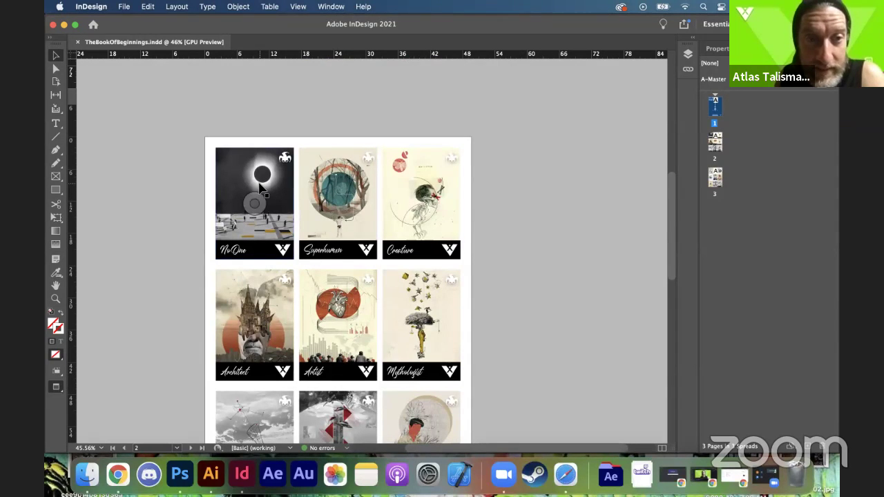
click(261, 188)
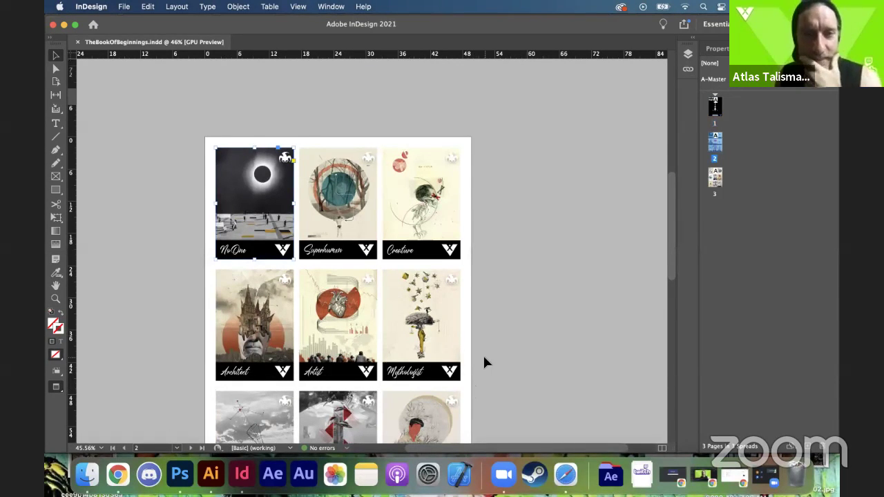
scroll(483, 354, down, 3)
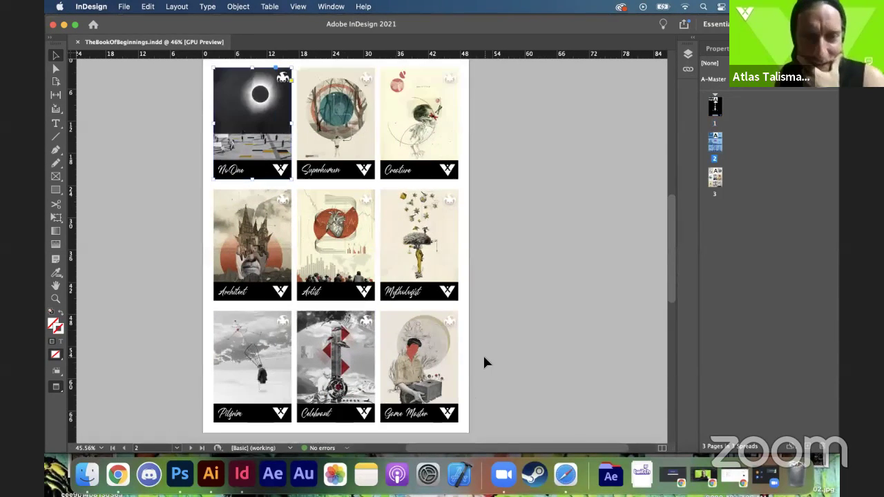
Step: Switch to Chrome, lower its window to uncover the layout behind, and load facebook.com in a new tab
click(118, 476)
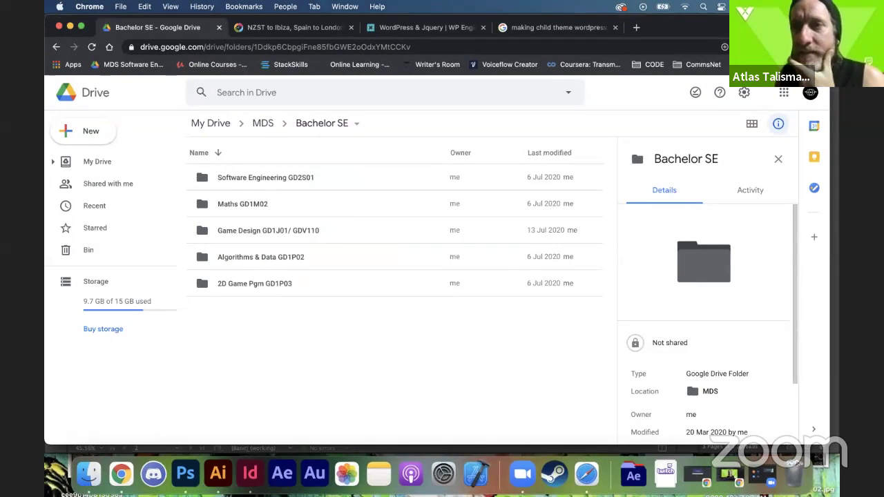
drag(704, 24, 692, 144)
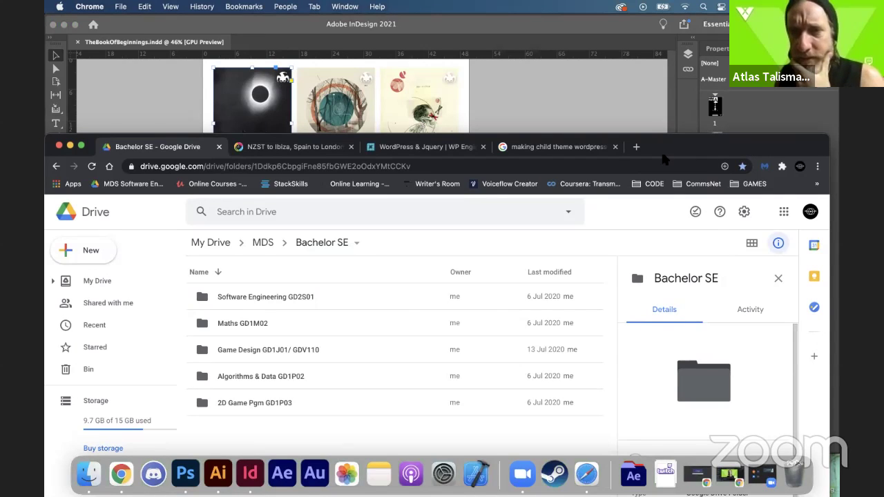
click(636, 146)
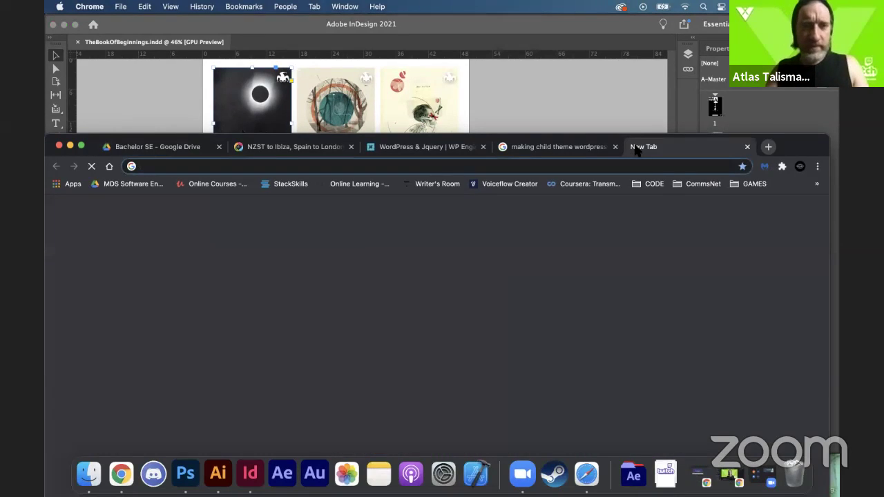
text(face)
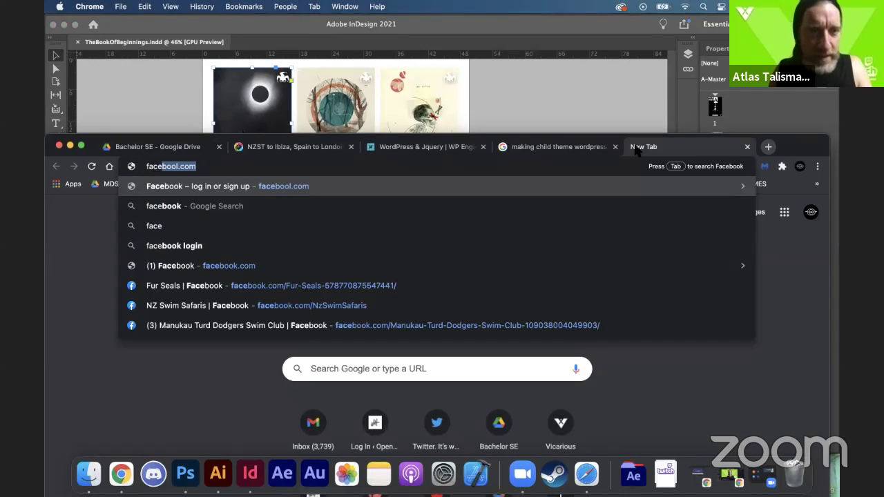
key(Right)
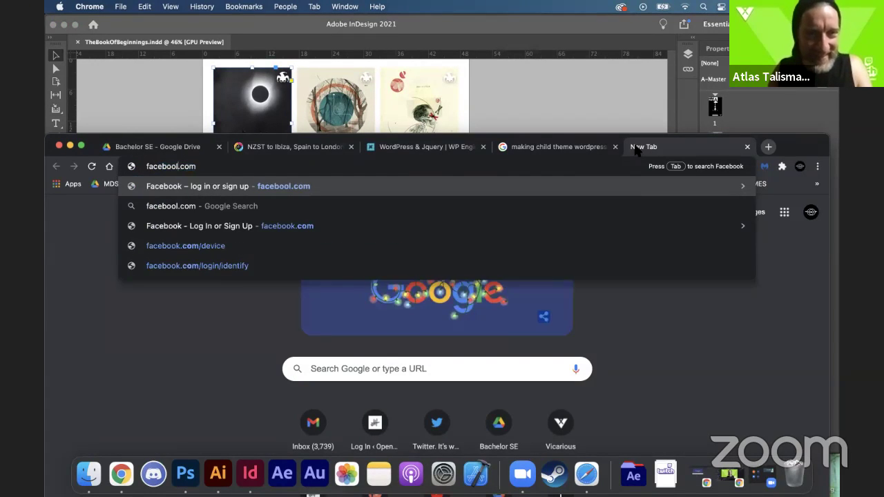
key(BackSpace)
text(k)
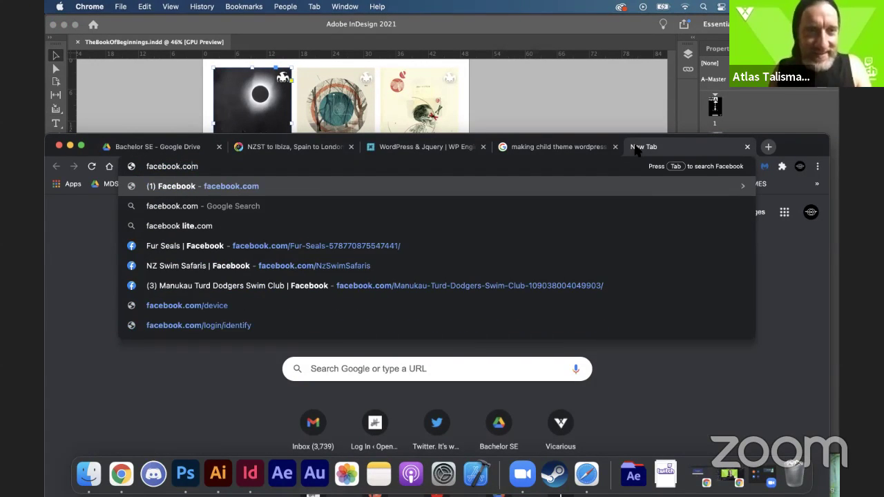
key(Return)
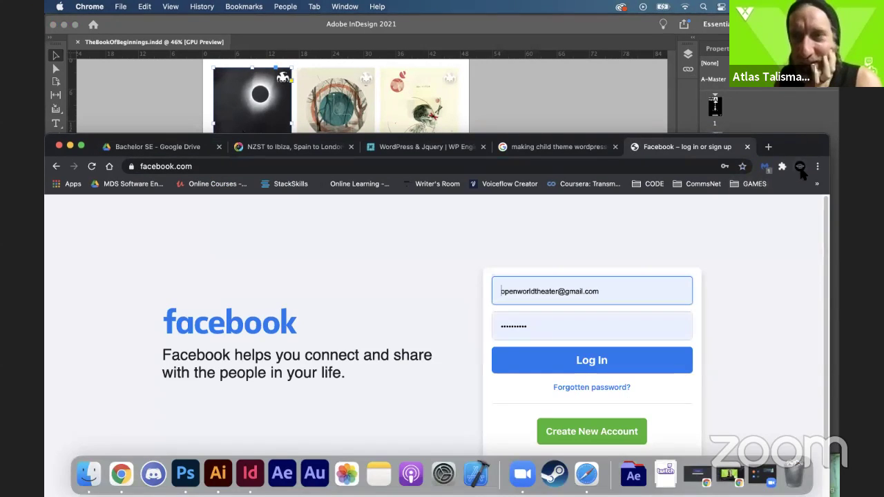
Step: Switch to another Chrome profile, show its open Facebook tab and reposition that window below the InDesign title bar
click(799, 166)
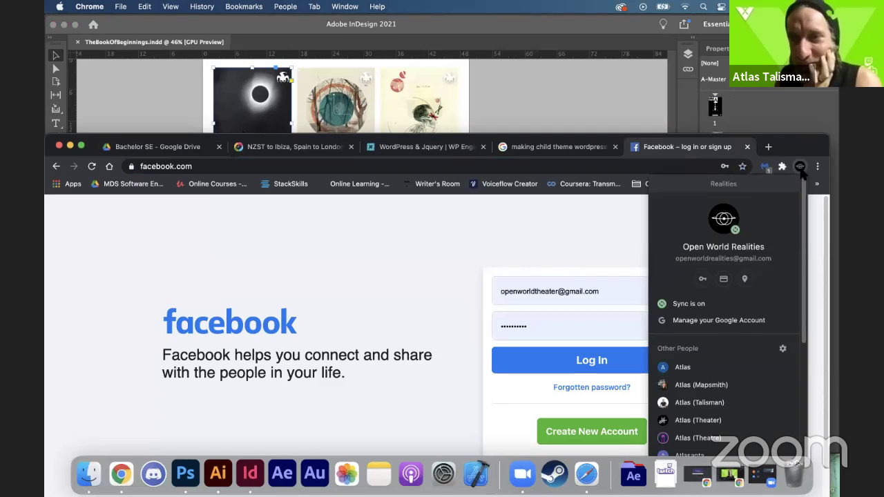
click(711, 420)
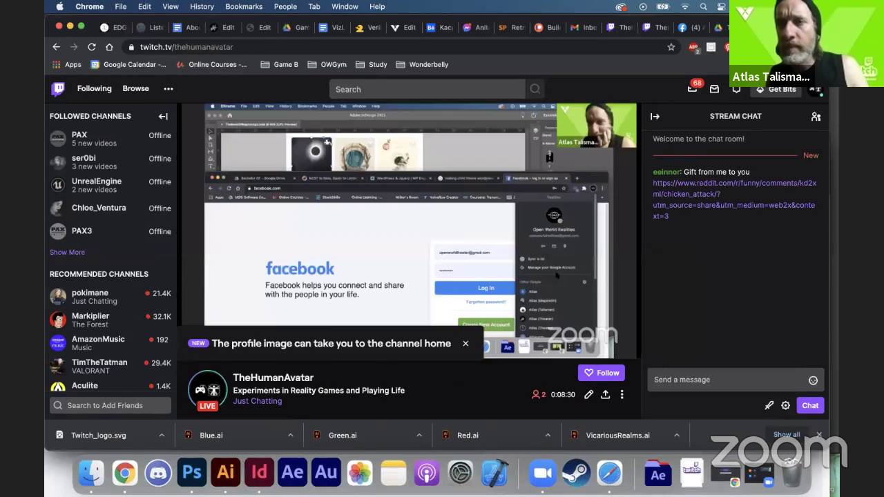
drag(680, 31, 680, 200)
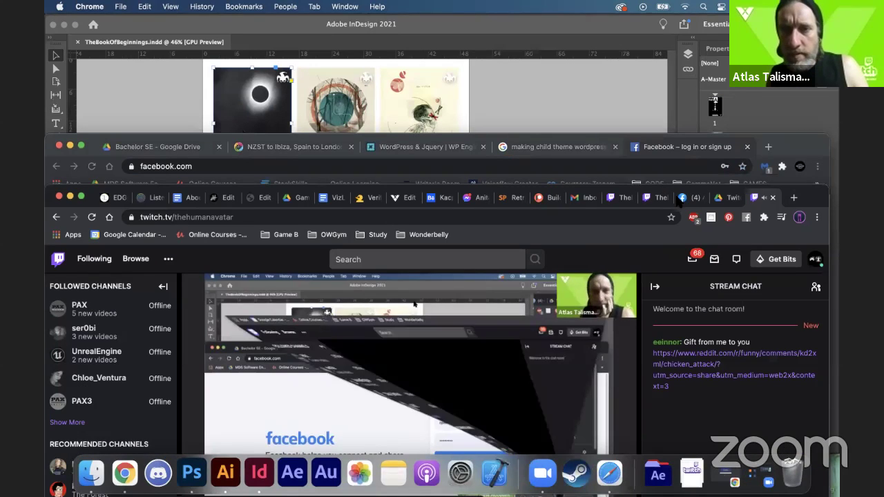
click(682, 197)
drag(811, 198, 812, 69)
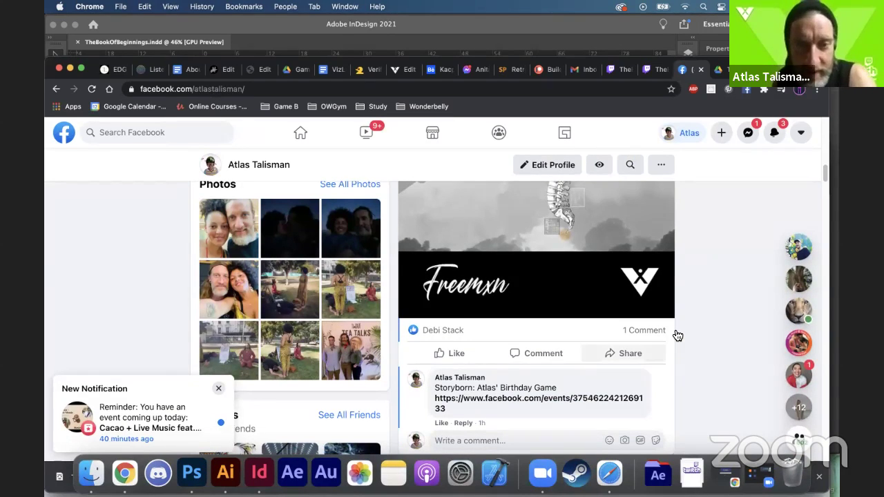
Step: Open the Storyborn birthday game event from the link in the post's comment and view its cover image and event information
scroll(648, 338, down, 1)
mouse_move(456, 371)
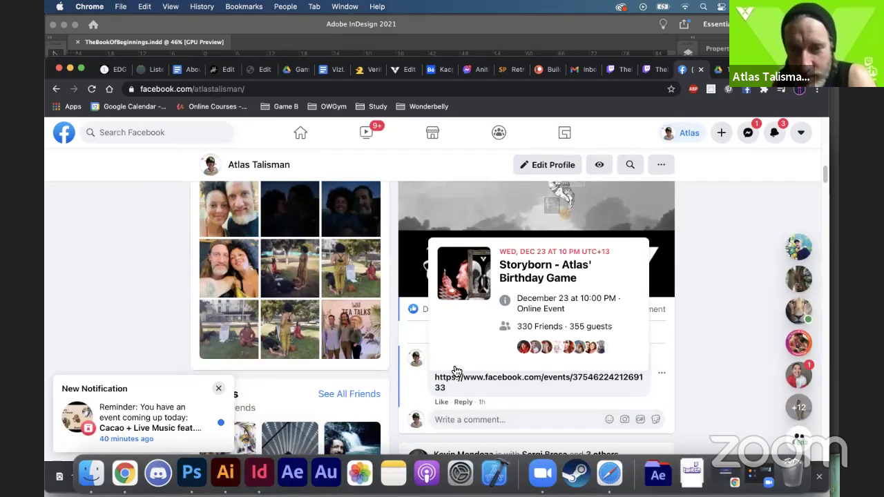
click(619, 383)
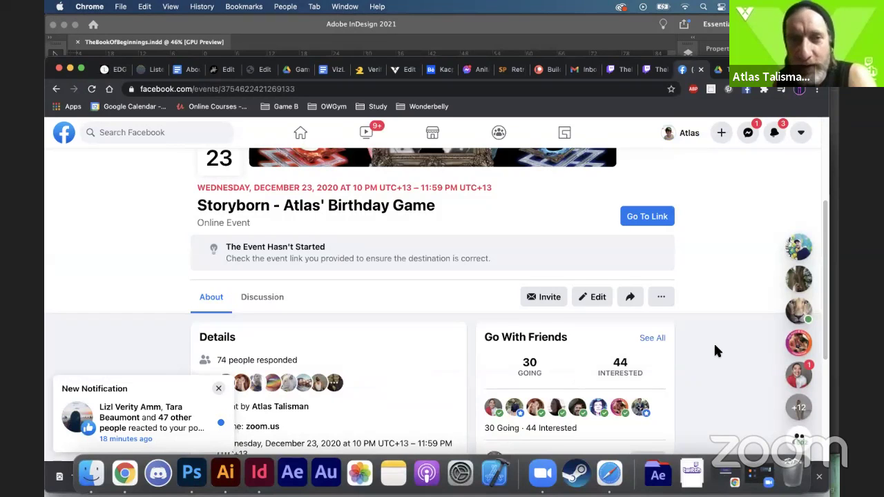
scroll(715, 347, up, 4)
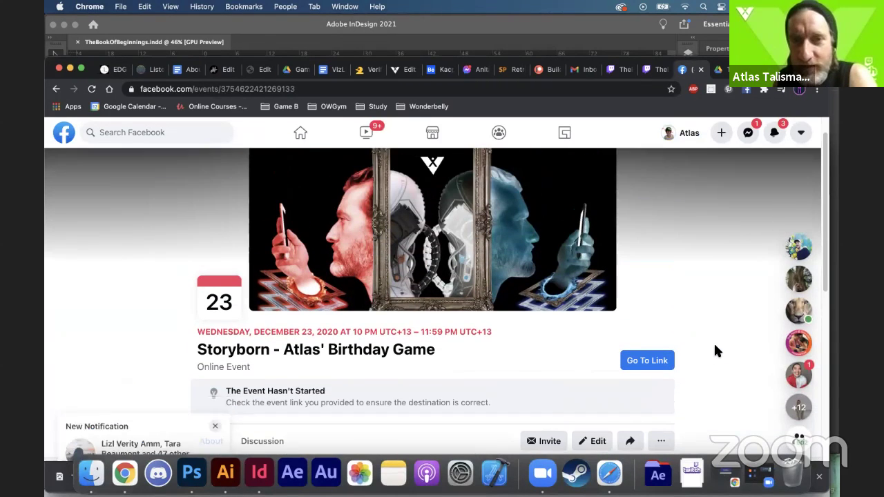
scroll(713, 342, up, 1)
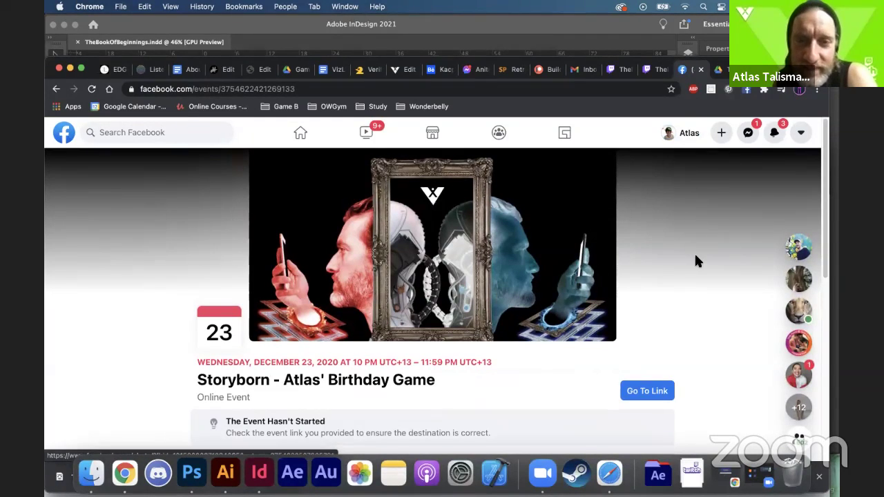
scroll(693, 253, down, 2)
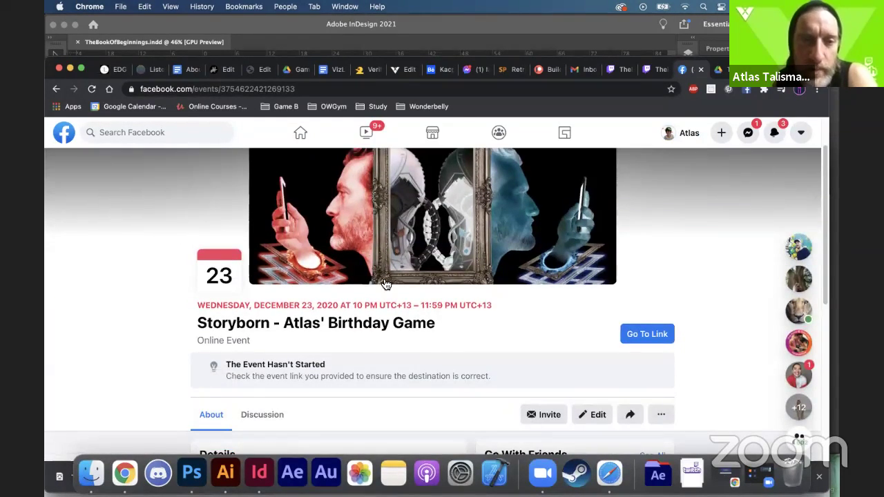
Step: Highlight Storyborn in the event title and read the event's Details section, including its date, host and description
drag(198, 321, 267, 321)
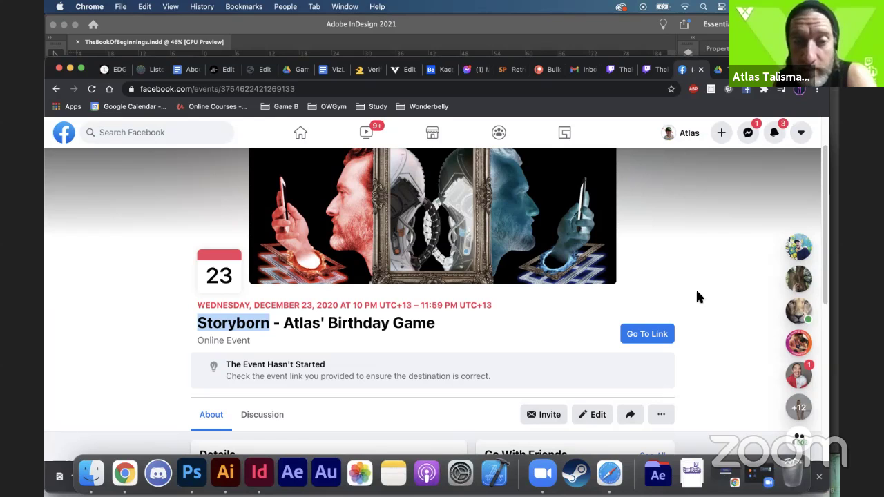
scroll(697, 296, down, 1)
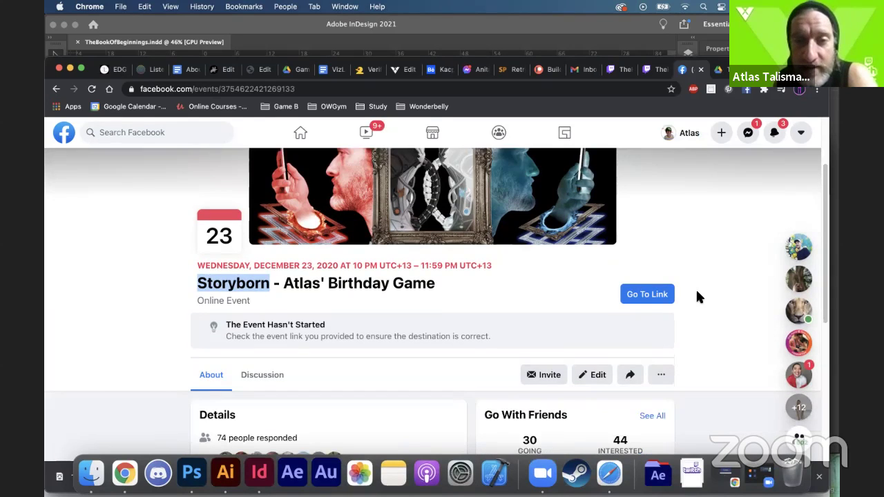
scroll(696, 296, down, 2)
scroll(697, 297, down, 3)
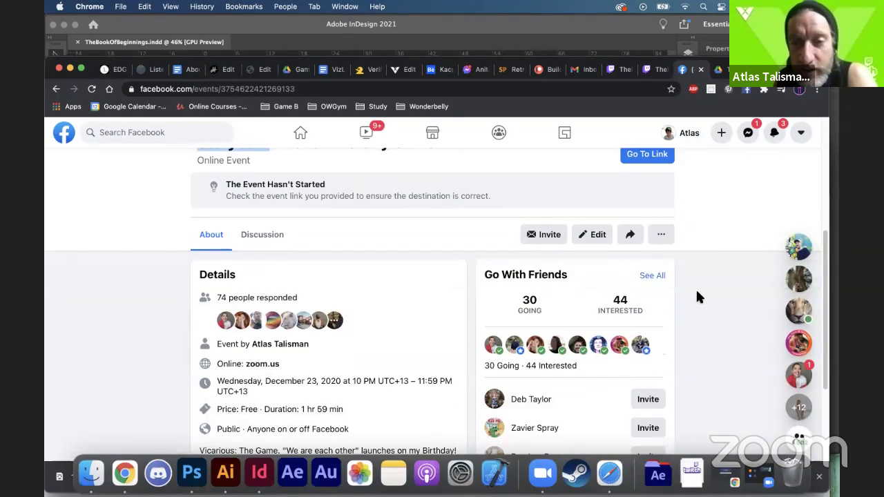
scroll(697, 297, down, 1)
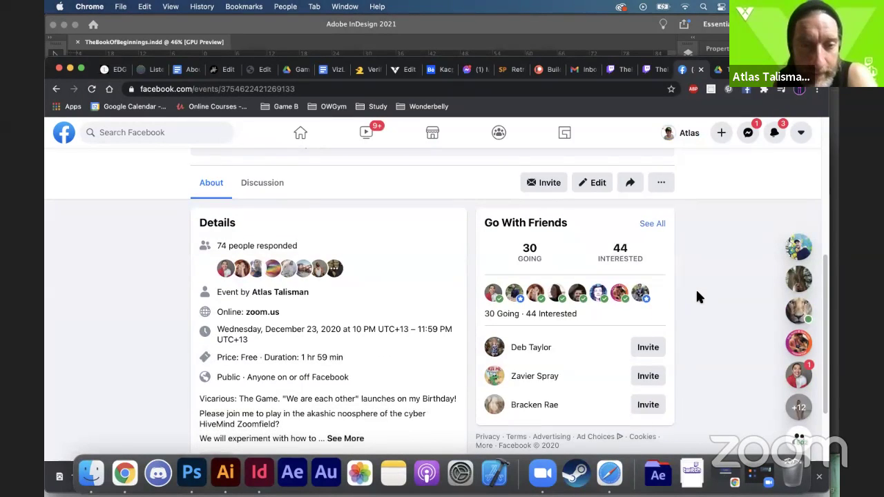
scroll(697, 297, down, 1)
scroll(695, 287, down, 4)
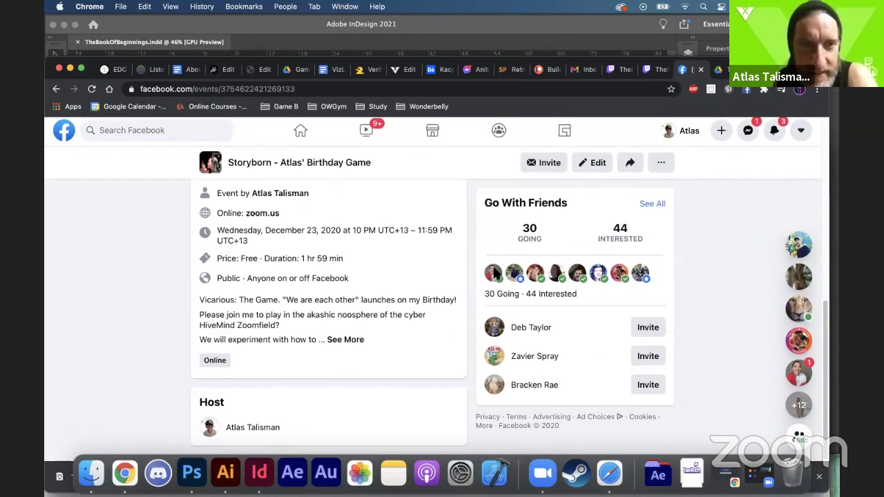
Step: Open the event's Discussion and view the card deck prototype post with its text and card images
scroll(448, 283, up, 4)
click(265, 288)
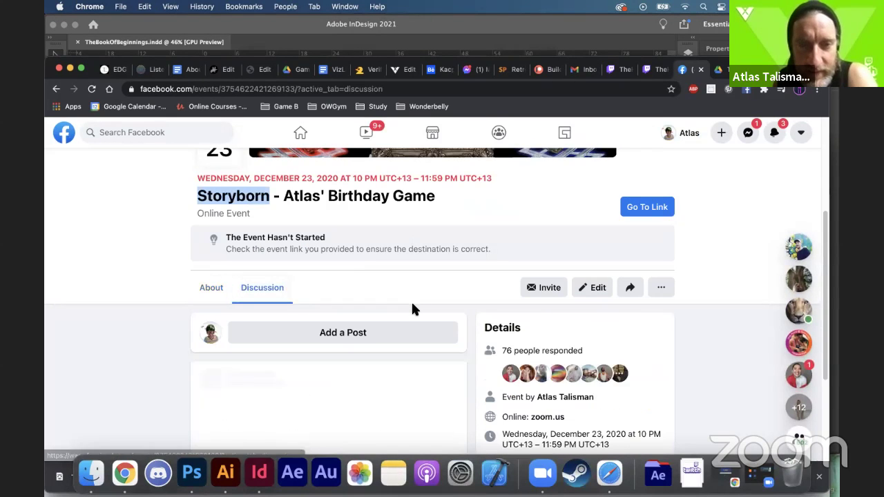
scroll(414, 311, down, 2)
scroll(414, 303, down, 8)
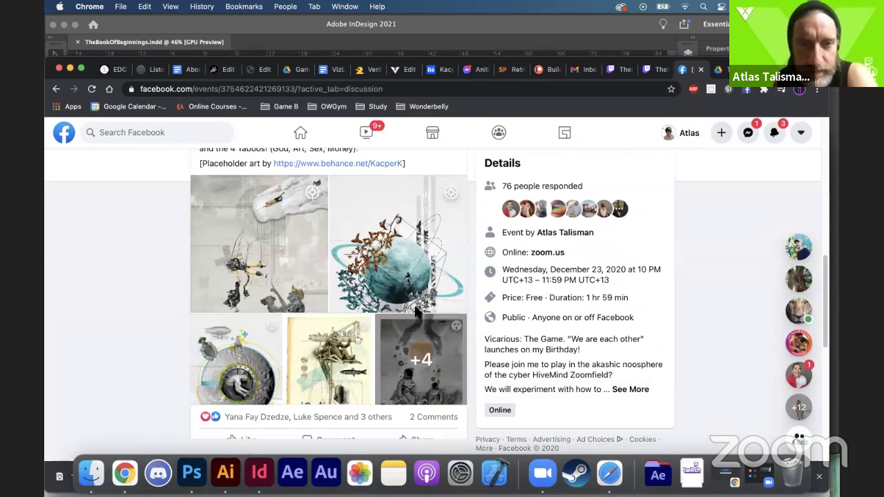
scroll(414, 303, up, 3)
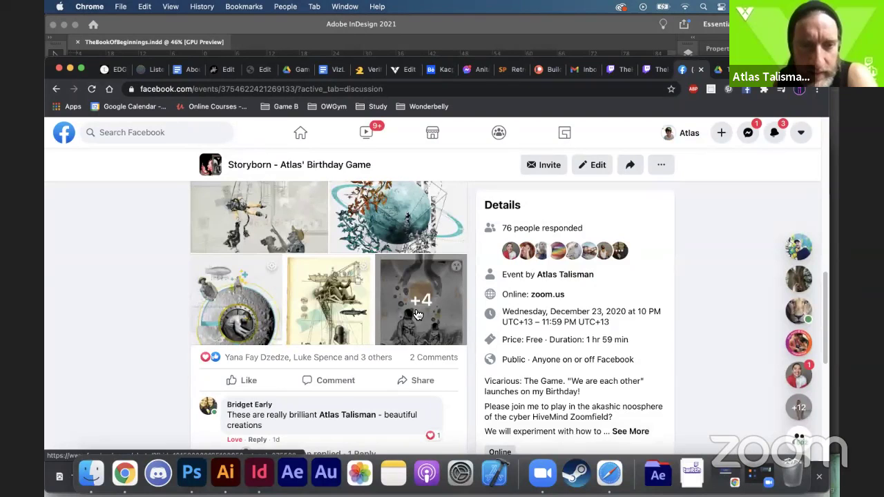
scroll(417, 314, up, 4)
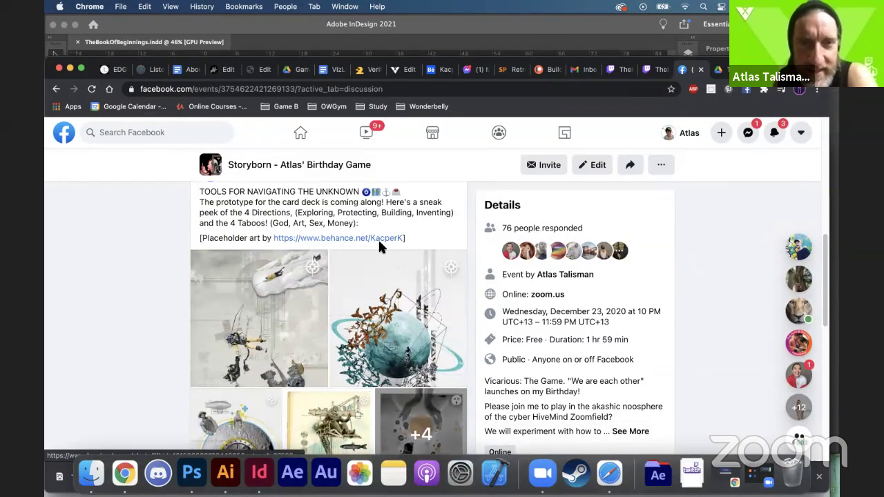
Step: Open the placeholder artist's Behance portfolio from the link in the post and look over the first projects
click(380, 239)
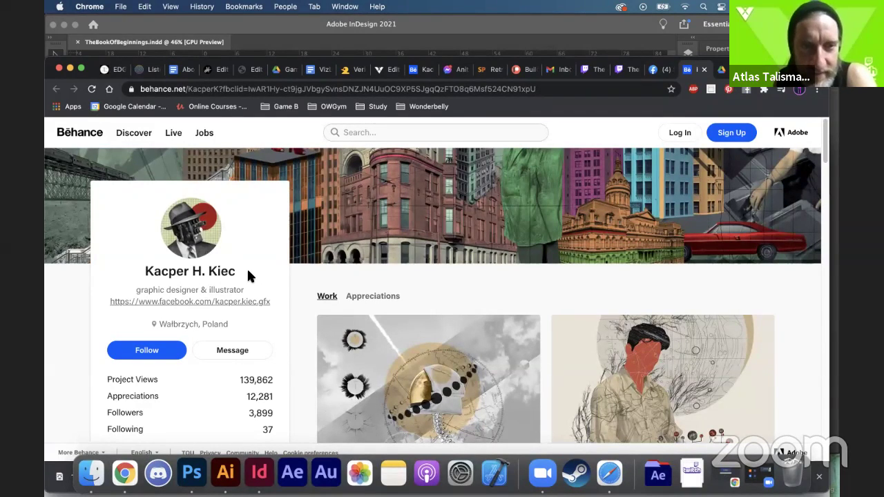
scroll(385, 295, down, 5)
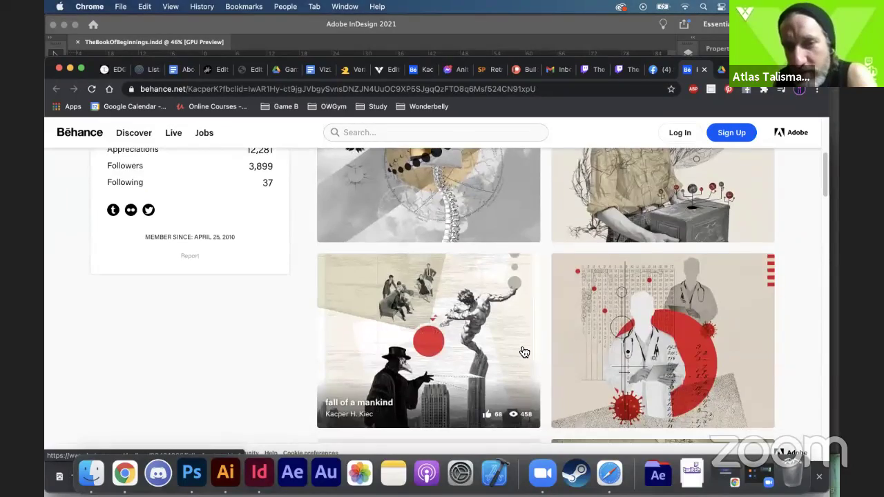
scroll(523, 343, up, 4)
scroll(522, 339, down, 5)
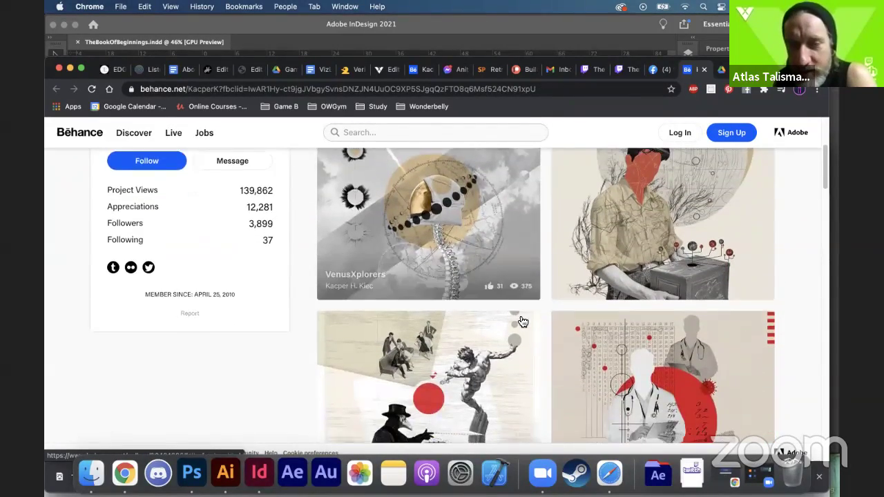
Step: Open the divine project from the Behance portfolio and enlarge its artwork
scroll(523, 322, down, 5)
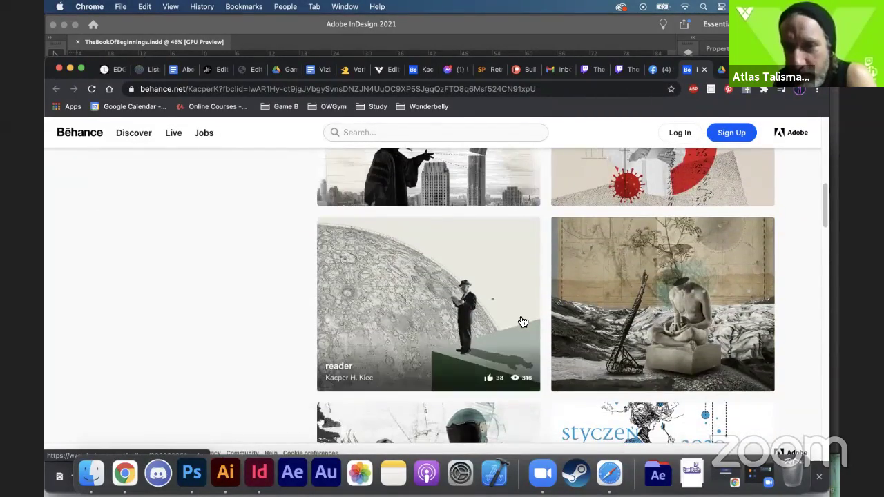
click(688, 317)
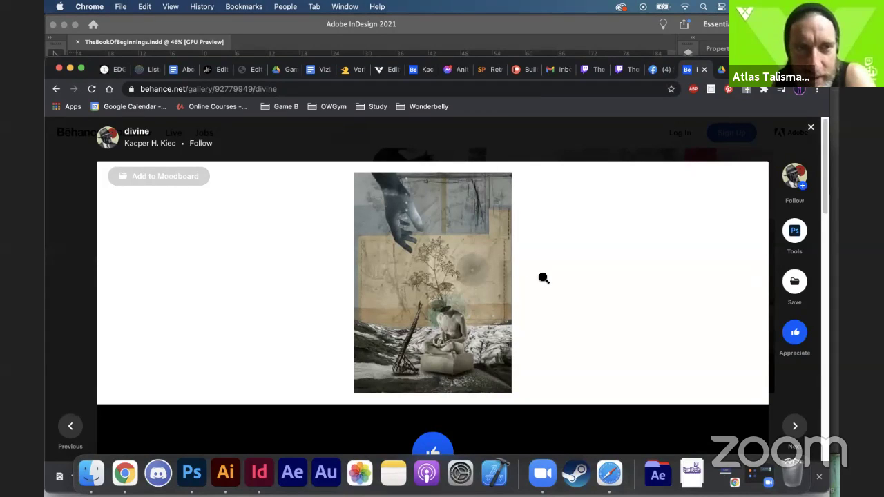
click(463, 280)
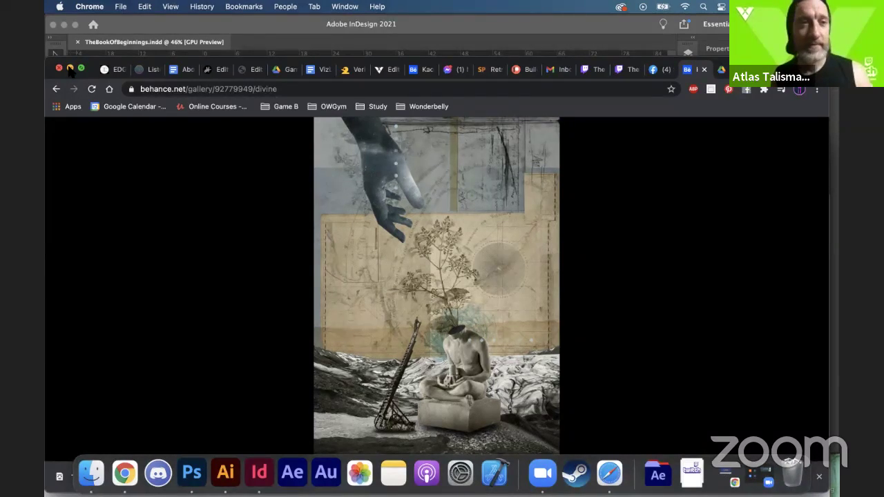
Step: Minimize both Chrome windows to uncover the InDesign layout and review its cover and character card page
click(70, 68)
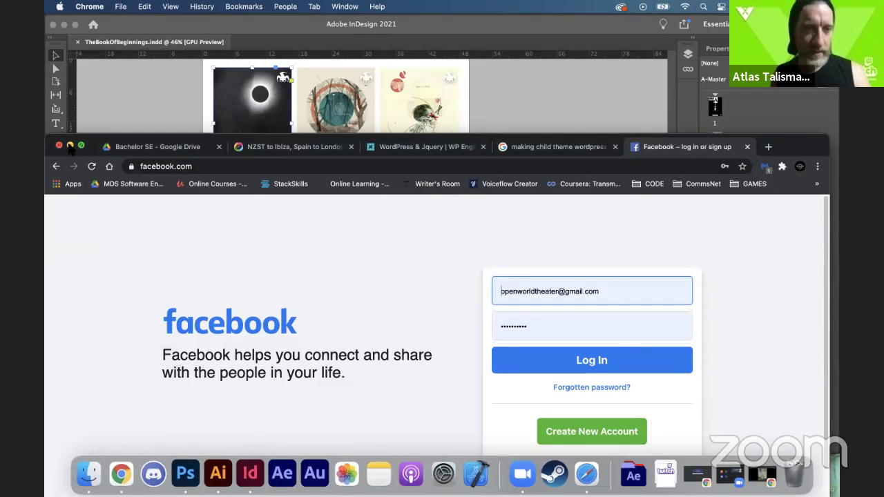
click(70, 147)
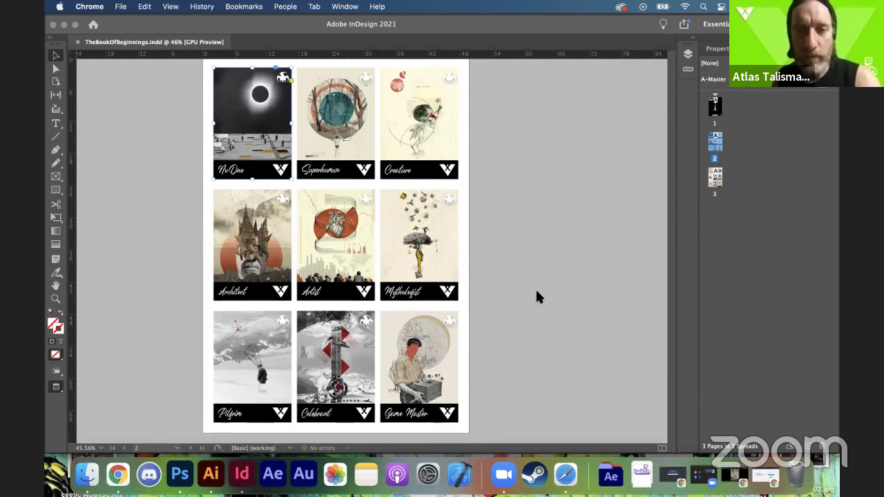
scroll(536, 292, up, 3)
scroll(537, 292, up, 10)
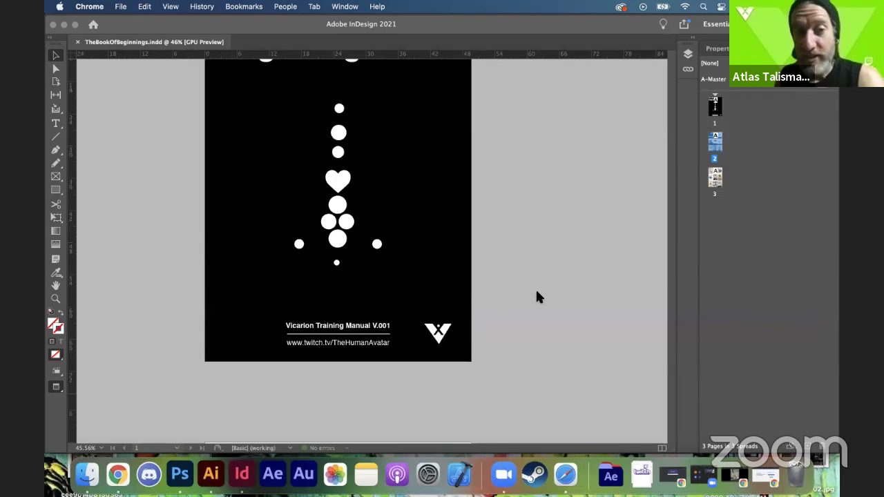
scroll(537, 292, down, 12)
scroll(539, 297, up, 3)
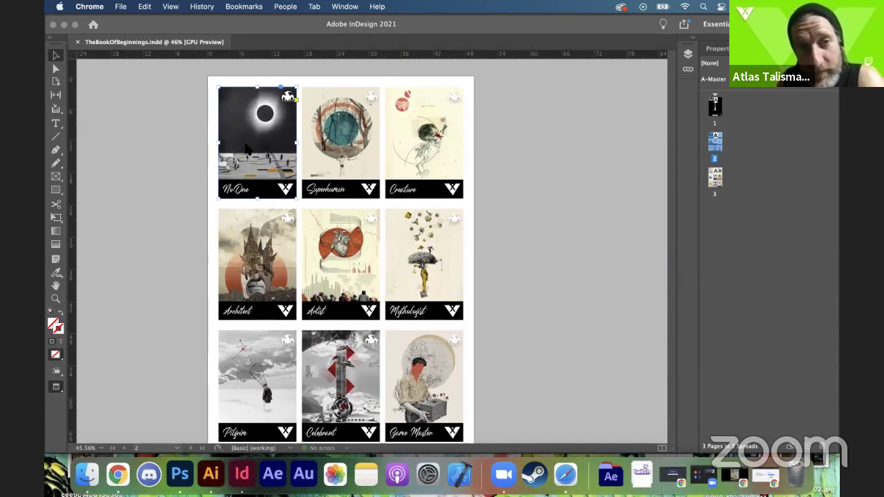
Step: Deselect the NoOne card and go back to the manual's cover page
click(192, 143)
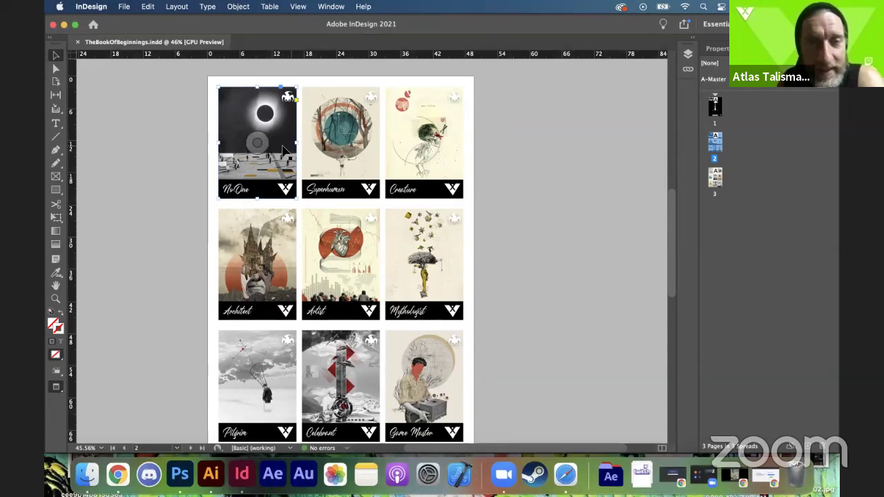
scroll(310, 145, up, 3)
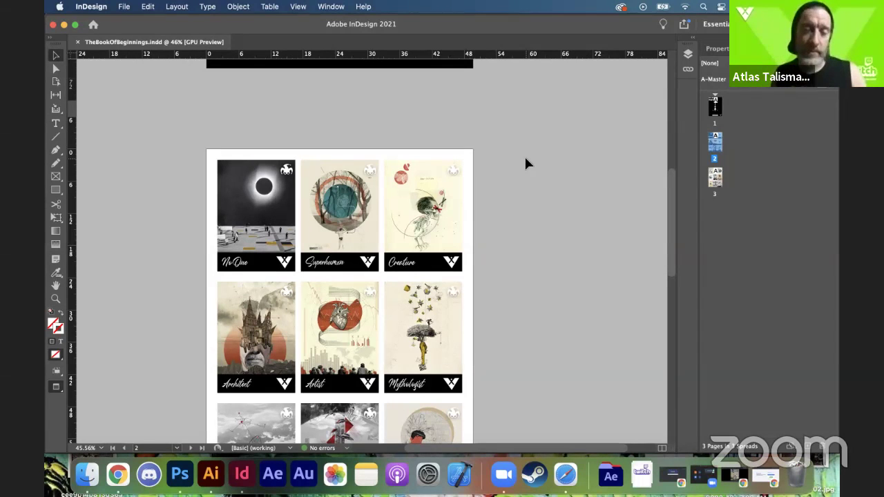
scroll(525, 163, up, 5)
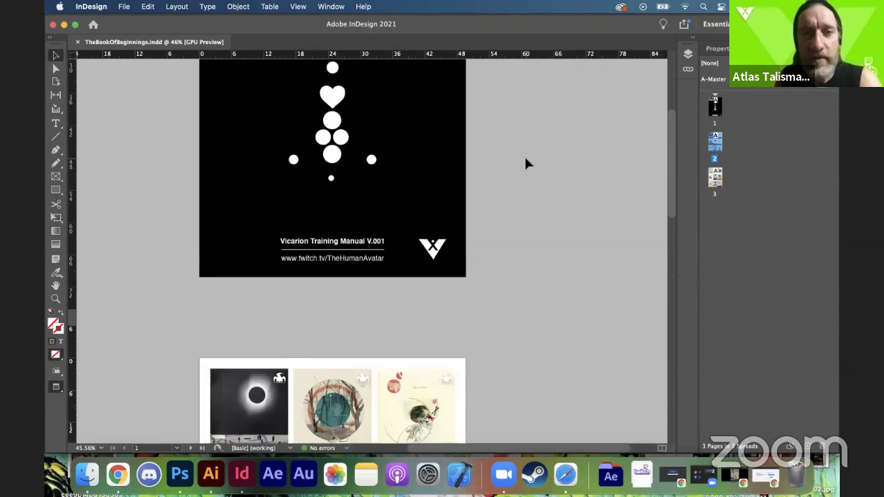
Step: Switch to Illustrator and point out the belly, heart, head and base creation centres on the body figure by selecting them
click(210, 474)
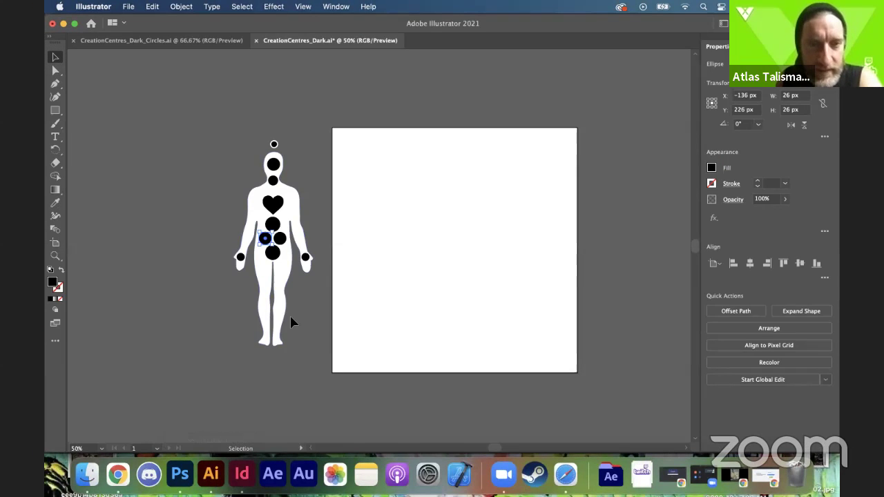
click(282, 241)
drag(279, 238, 275, 223)
click(278, 201)
click(274, 165)
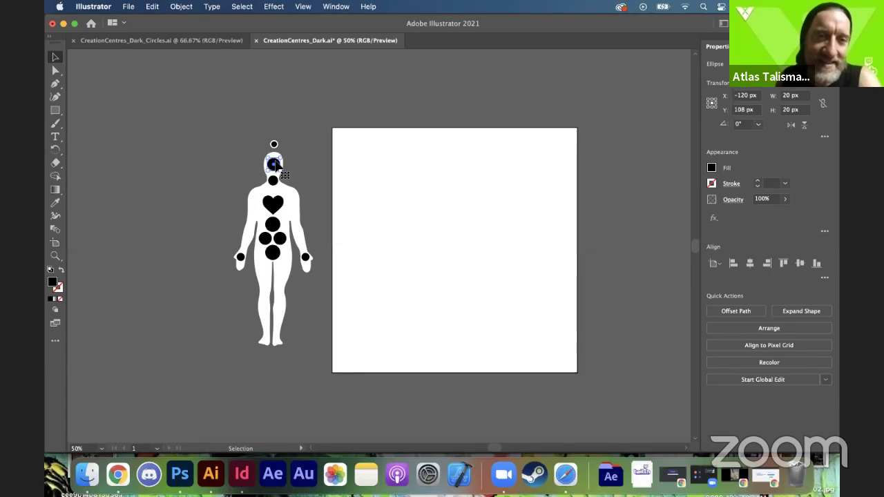
click(277, 252)
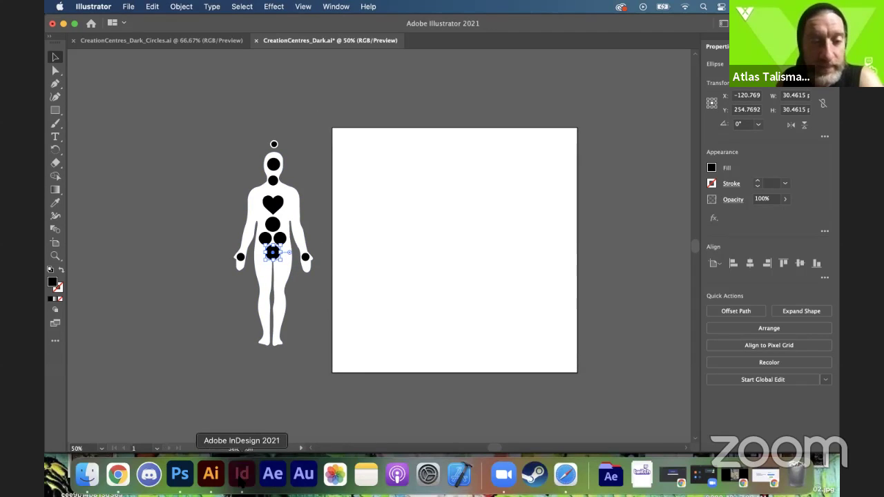
Step: Switch to InDesign, select the Creature card on page 2 and examine it at 150% magnification
click(242, 474)
scroll(366, 392, down, 4)
click(435, 301)
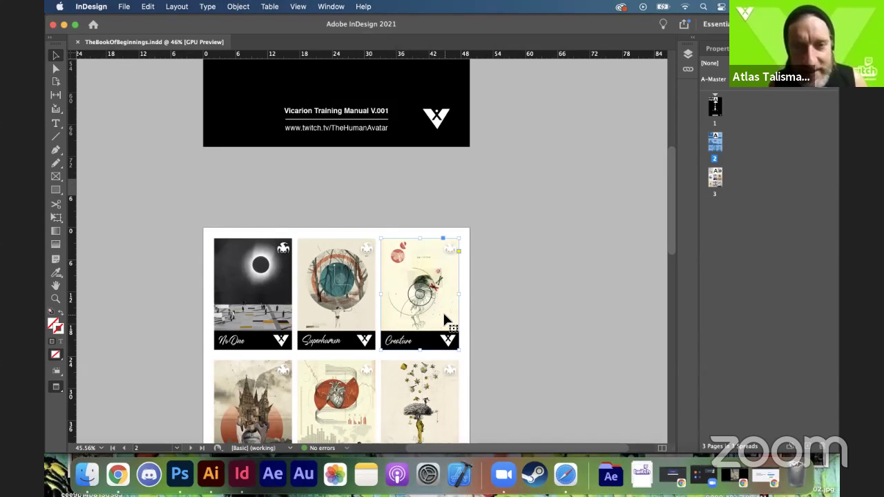
scroll(444, 319, up, 5)
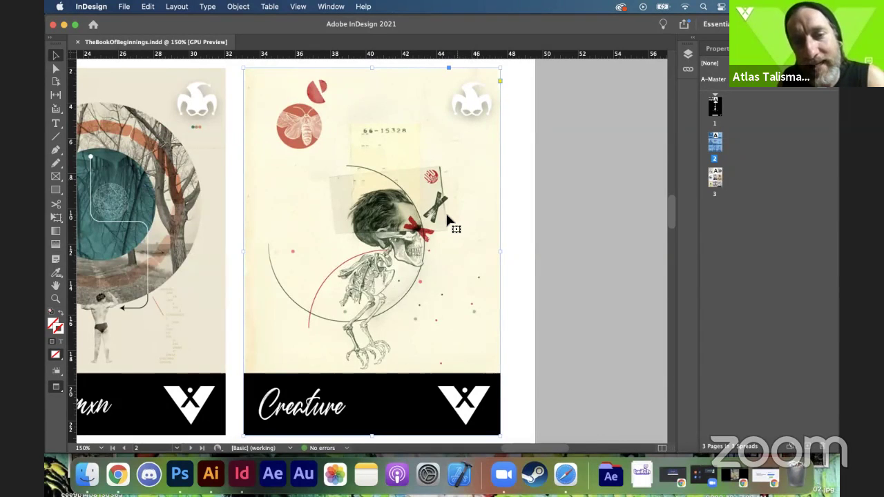
Step: Examine the direction and taboo cards on page 3 up close, including their corner symbols and titles
scroll(448, 221, down, 10)
scroll(447, 221, up, 10)
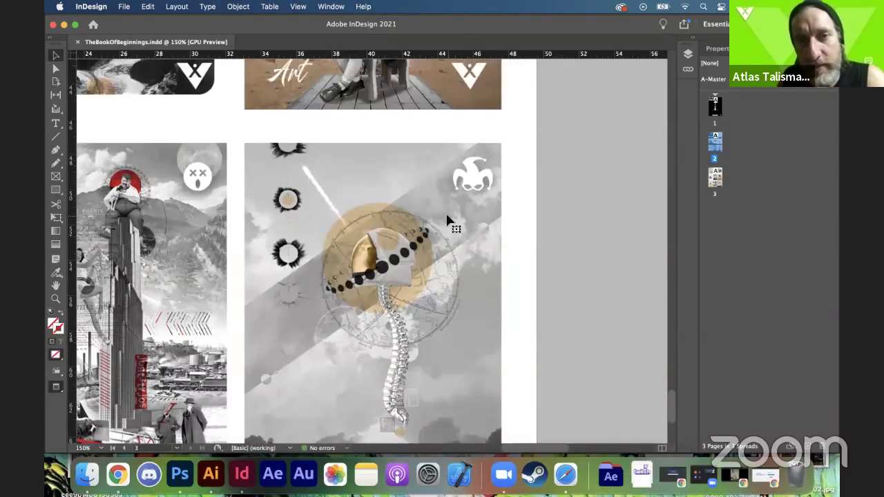
scroll(449, 221, left, 5)
scroll(448, 221, down, 4)
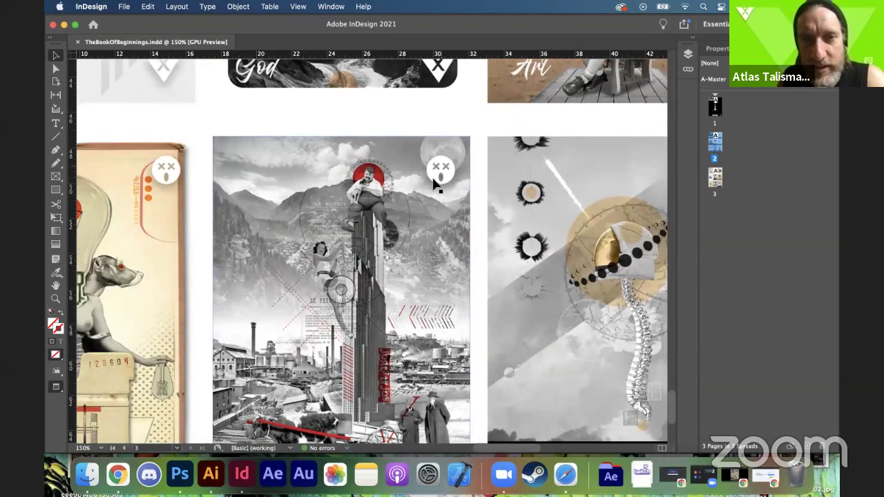
scroll(445, 176, up, 10)
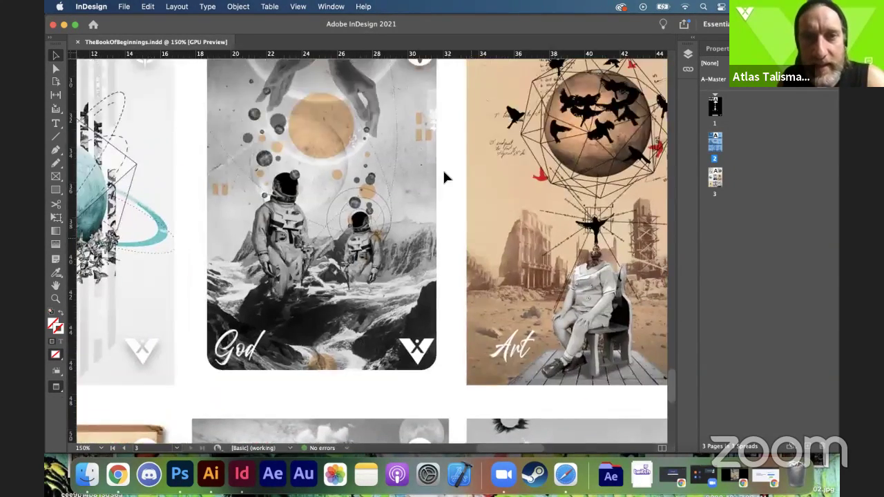
scroll(470, 241, left, 2)
scroll(470, 238, left, 2)
scroll(469, 239, up, 1)
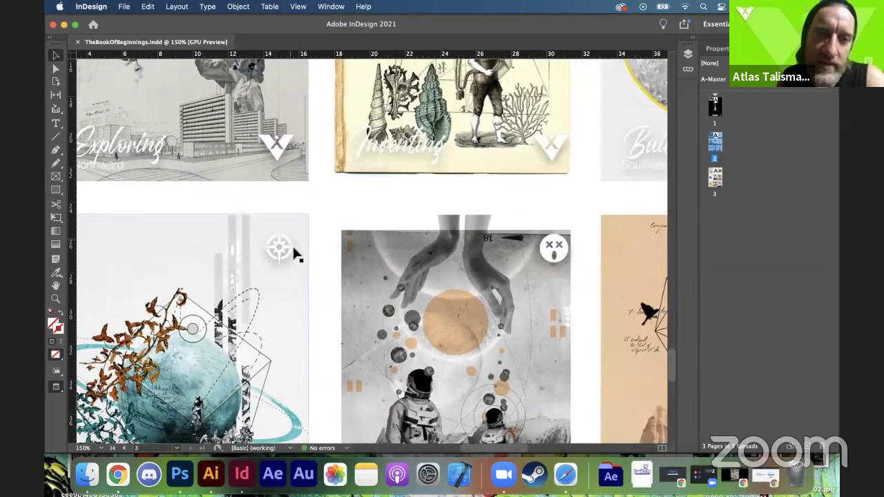
scroll(507, 302, down, 15)
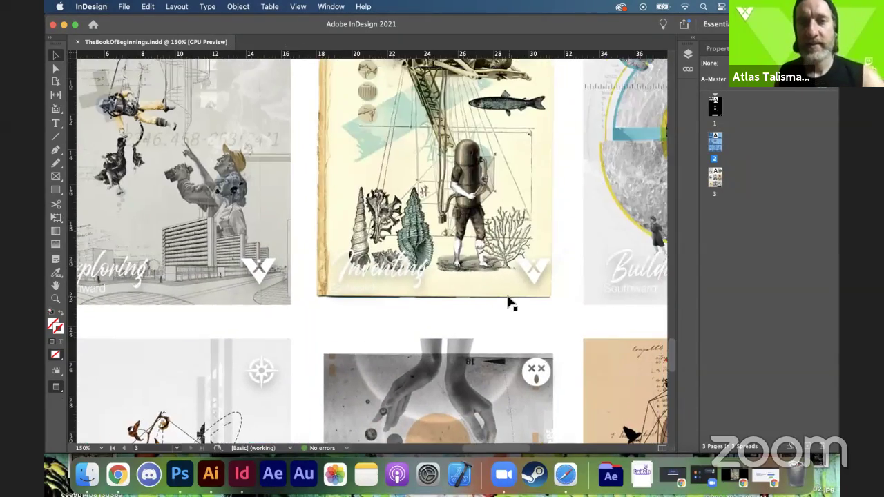
Step: Return to page 2 and examine the Creature card beside the Superhumxn card up close
scroll(507, 302, right, 3)
scroll(508, 302, up, 10)
scroll(508, 302, right, 3)
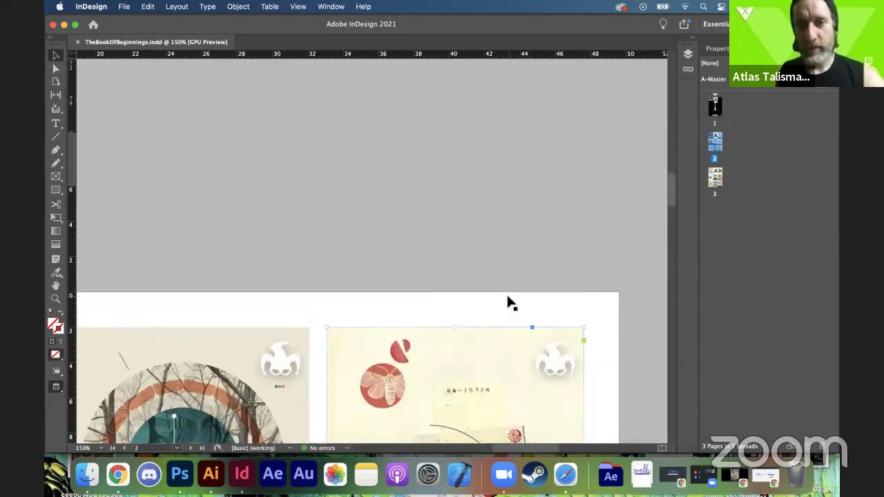
scroll(508, 301, down, 9)
scroll(508, 302, up, 2)
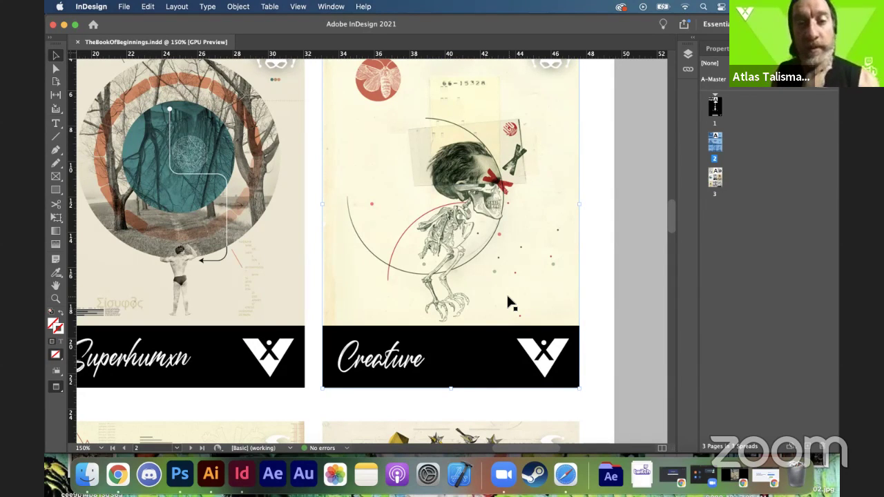
scroll(507, 302, left, 7)
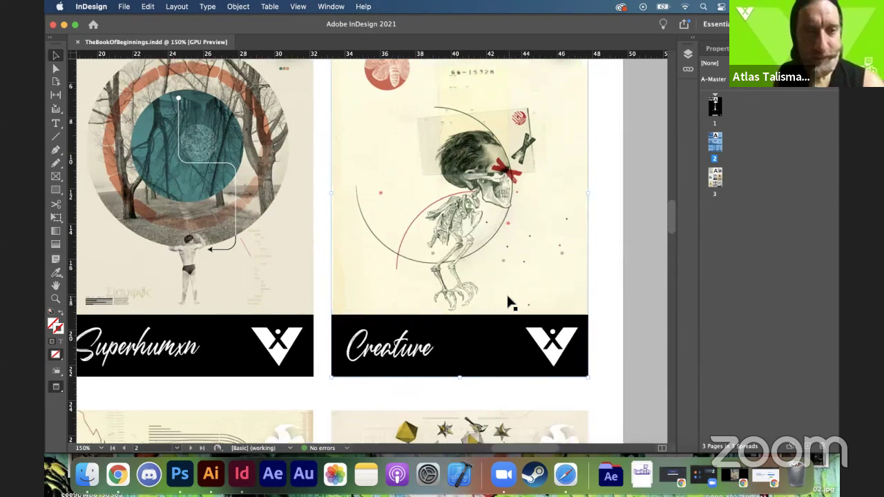
Step: Examine the Architect, Artist and Mythologist cards in the second row of page 2 up close
scroll(507, 302, down, 5)
scroll(507, 301, down, 2)
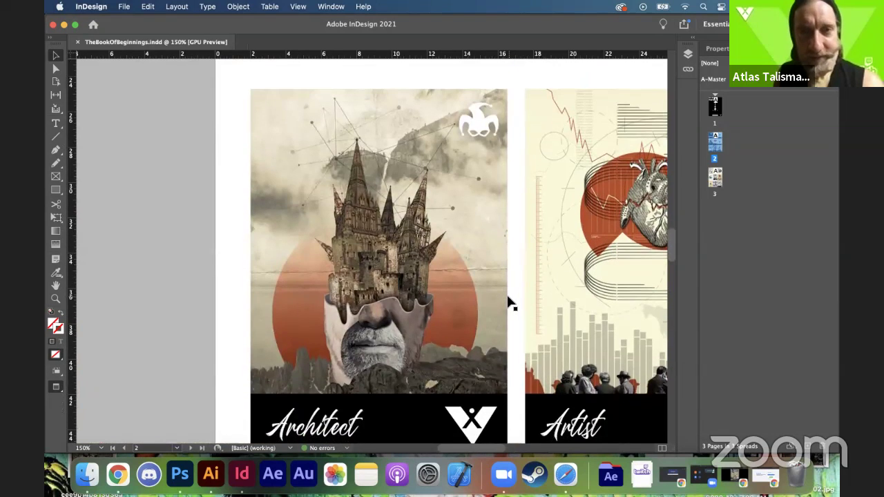
scroll(508, 302, right, 1)
scroll(507, 301, down, 1)
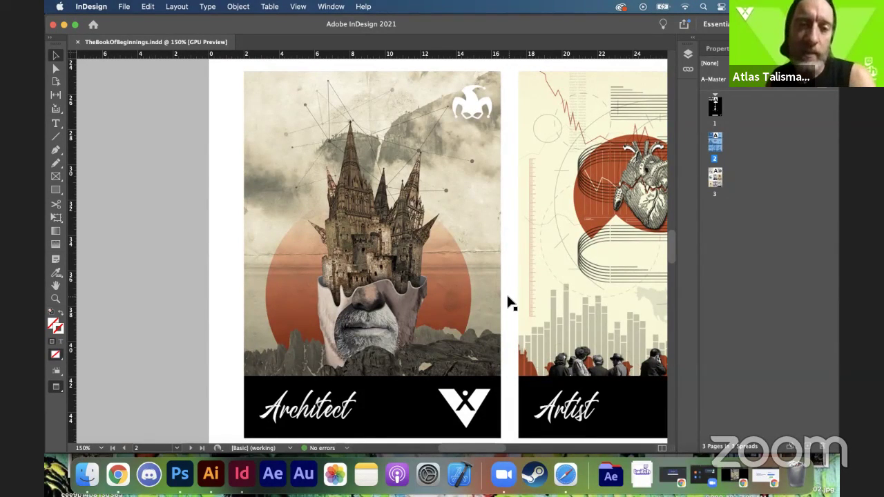
scroll(397, 314, right, 5)
scroll(397, 314, down, 1)
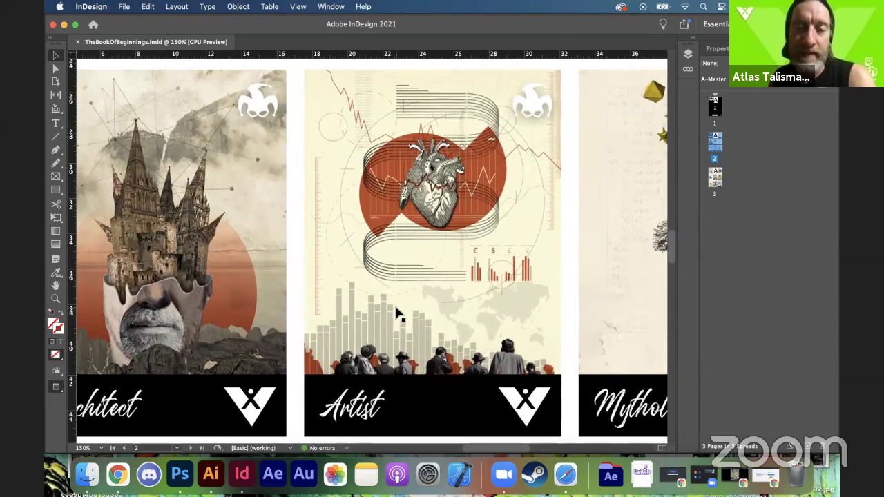
scroll(397, 314, right, 1)
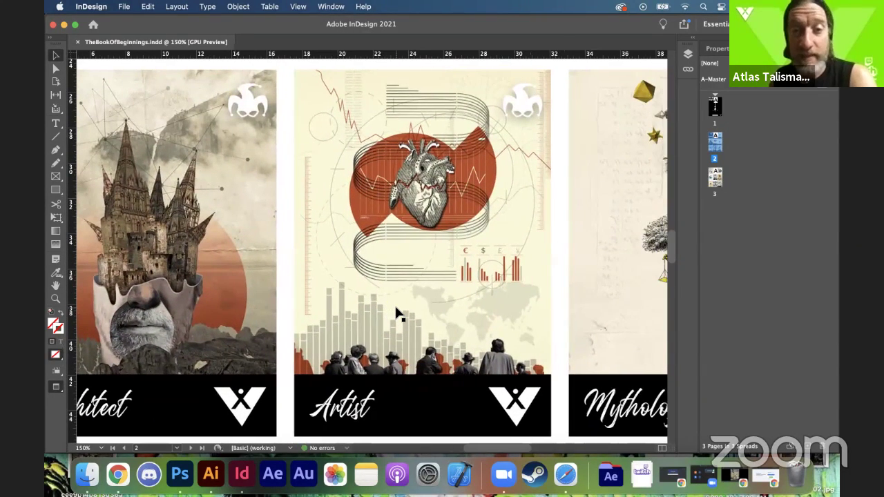
scroll(396, 314, right, 5)
scroll(397, 314, up, 3)
scroll(397, 314, down, 1)
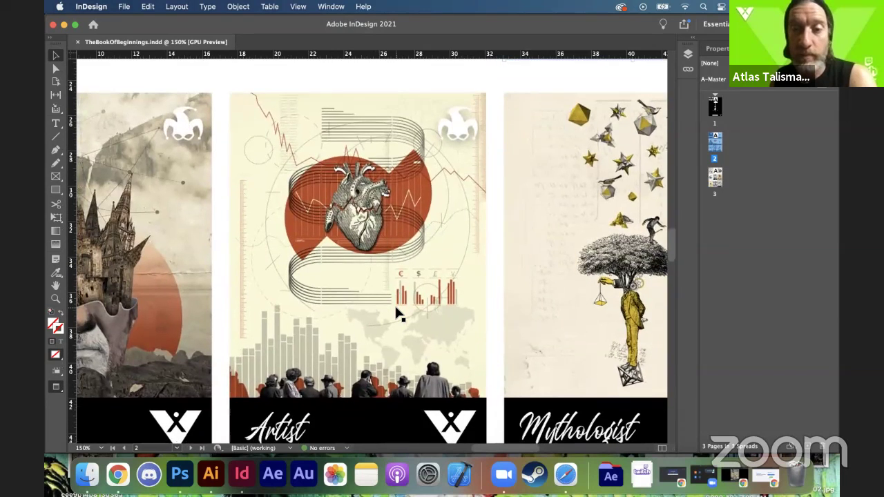
scroll(397, 314, right, 10)
scroll(397, 314, down, 3)
scroll(397, 314, up, 2)
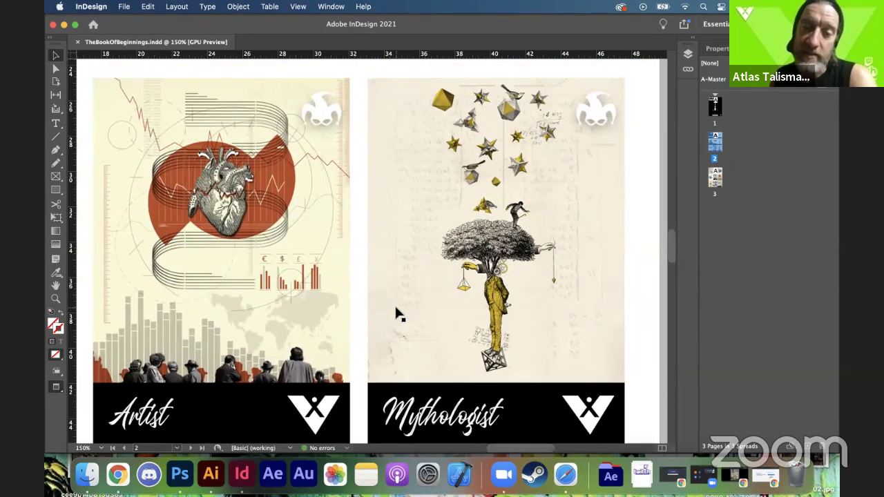
Step: Examine the Pilgrim, Celebrant and Game Master cards in the last row of page 2
scroll(397, 314, down, 15)
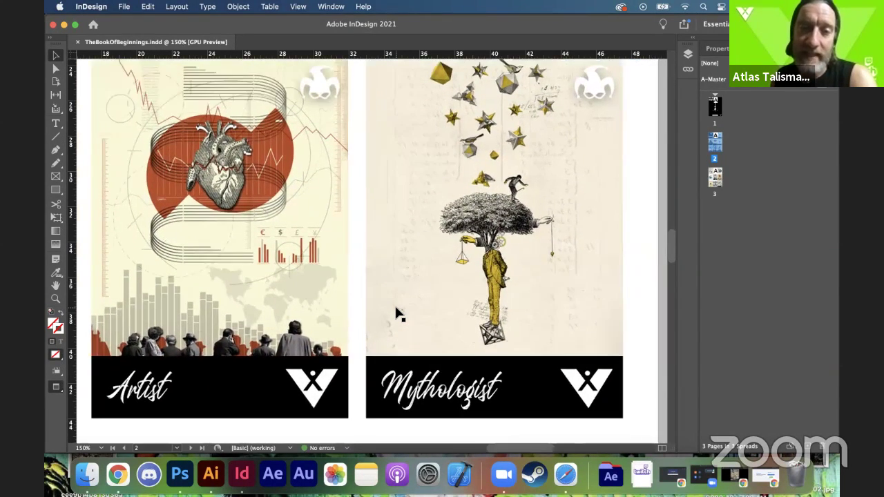
scroll(396, 314, left, 10)
scroll(397, 314, down, 5)
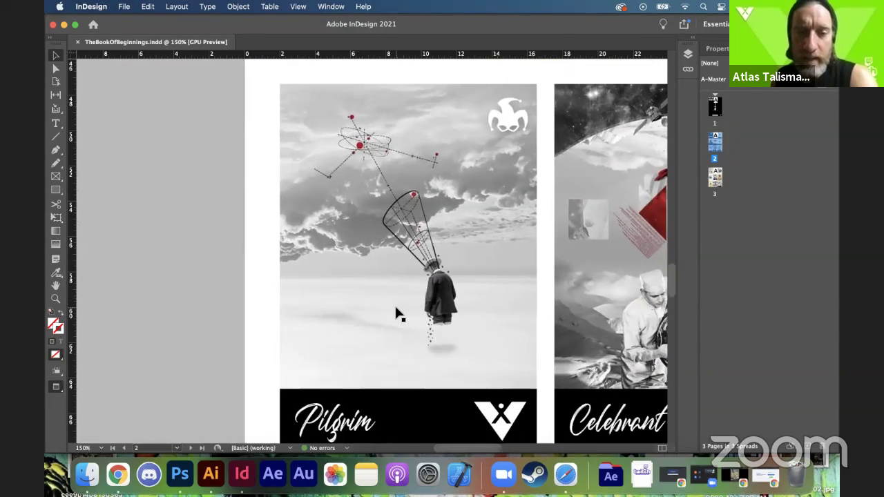
scroll(397, 314, right, 1)
scroll(397, 314, down, 1)
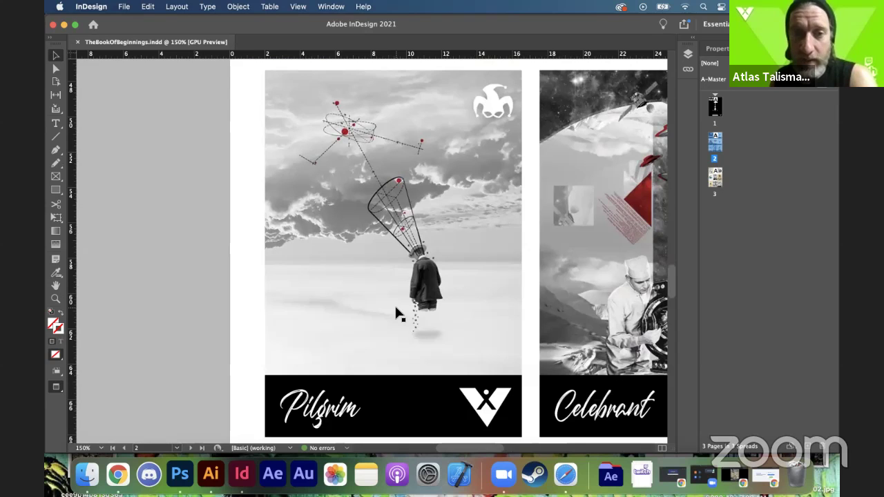
scroll(397, 314, right, 10)
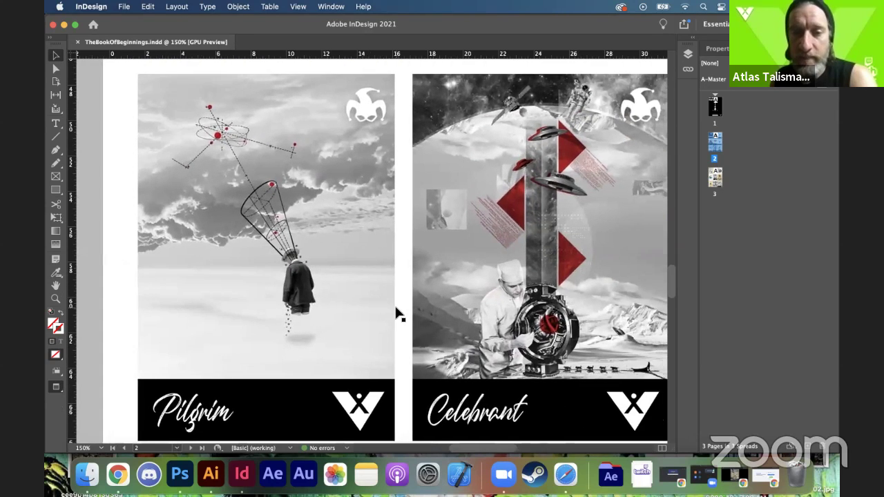
scroll(397, 314, up, 4)
scroll(397, 314, right, 3)
scroll(397, 314, down, 1)
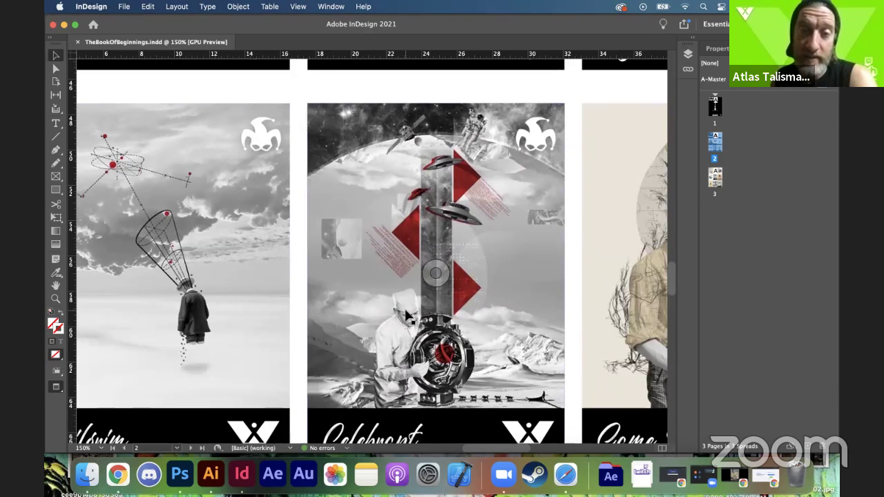
scroll(396, 314, down, 4)
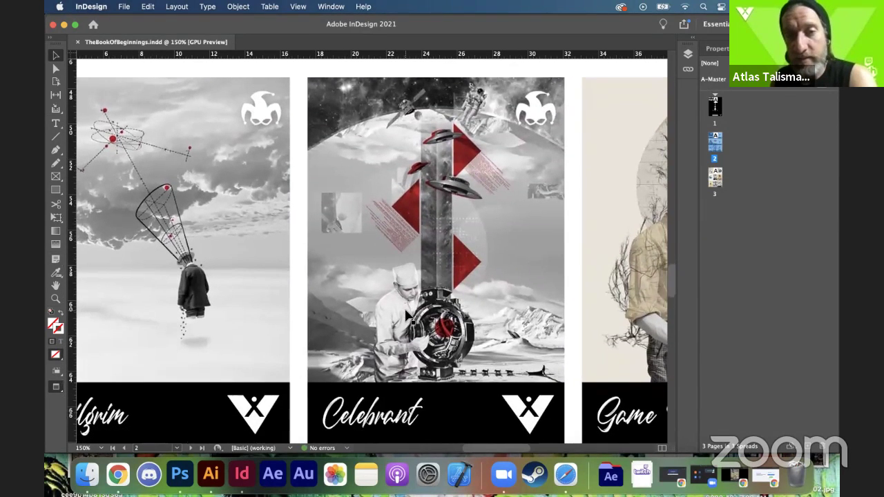
scroll(407, 313, right, 13)
scroll(408, 313, down, 1)
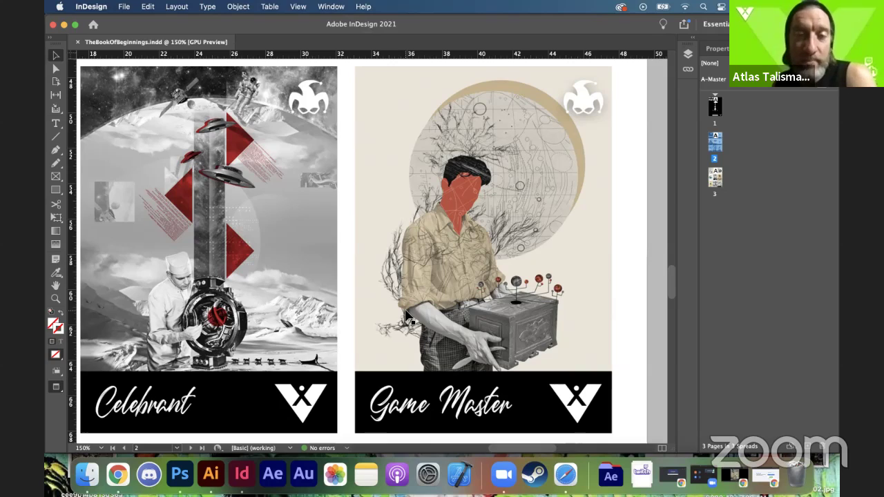
Step: Continue to page 3 and examine the four direction cards: Exploring, Inventing, Building and Protecting
scroll(268, 328, down, 15)
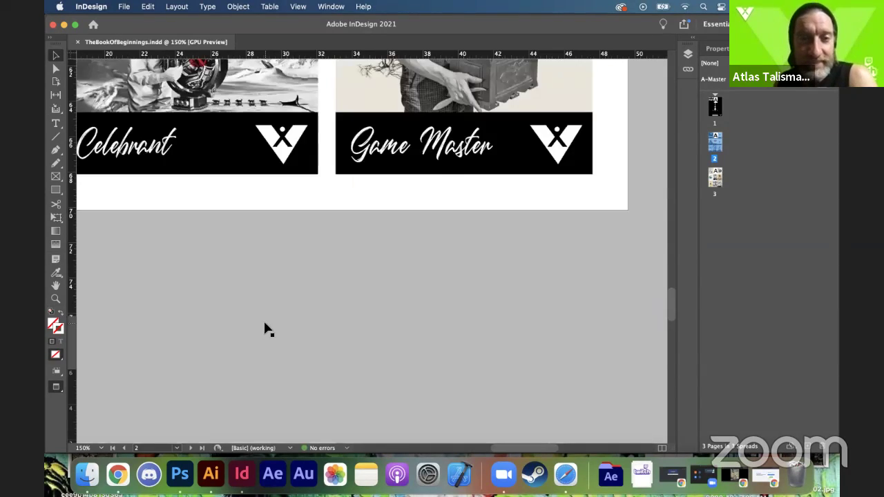
scroll(267, 328, left, 10)
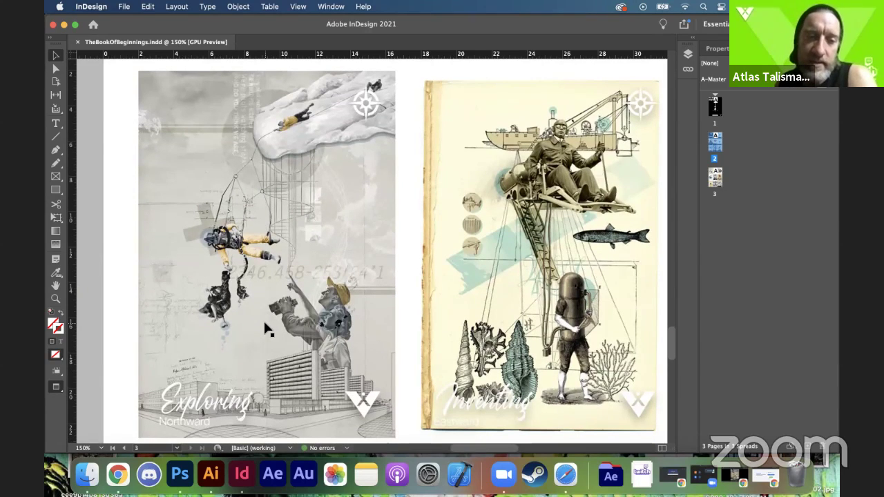
scroll(268, 328, right, 3)
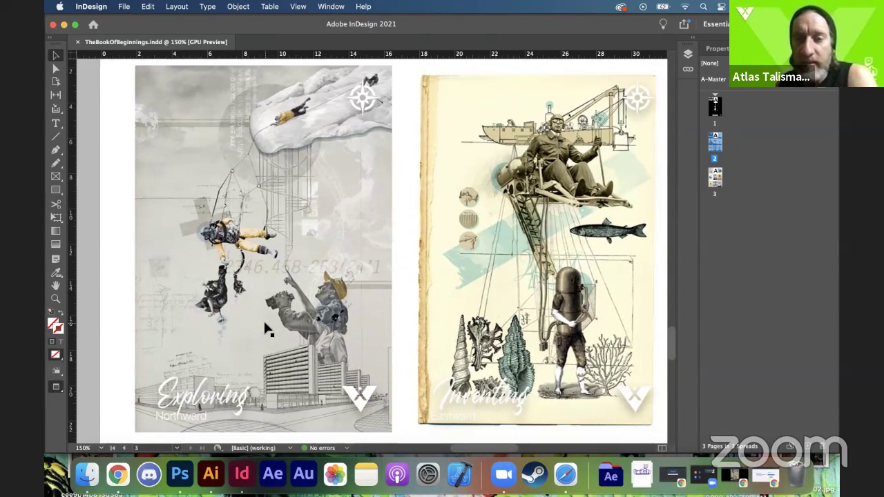
scroll(268, 330, right, 5)
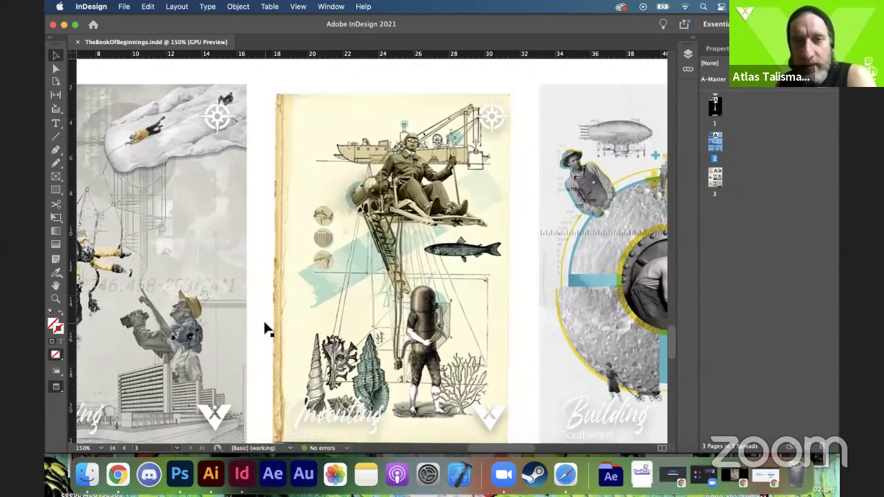
scroll(268, 330, right, 10)
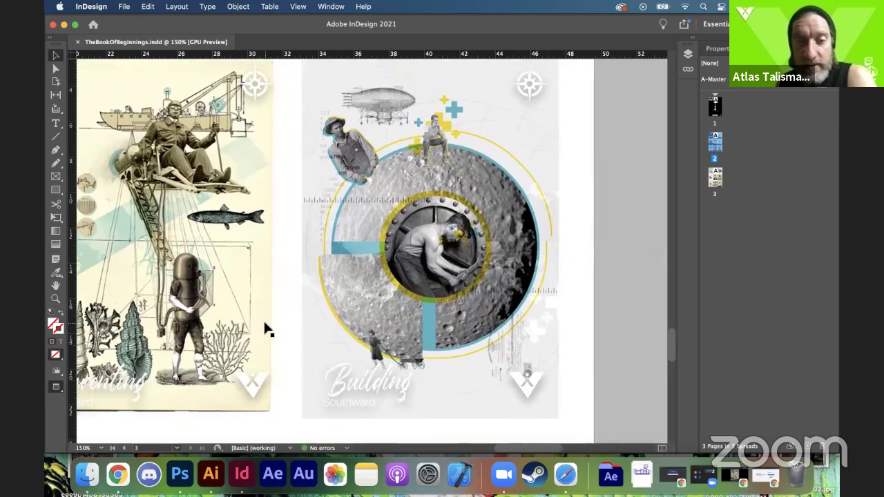
scroll(268, 329, down, 10)
scroll(268, 330, left, 5)
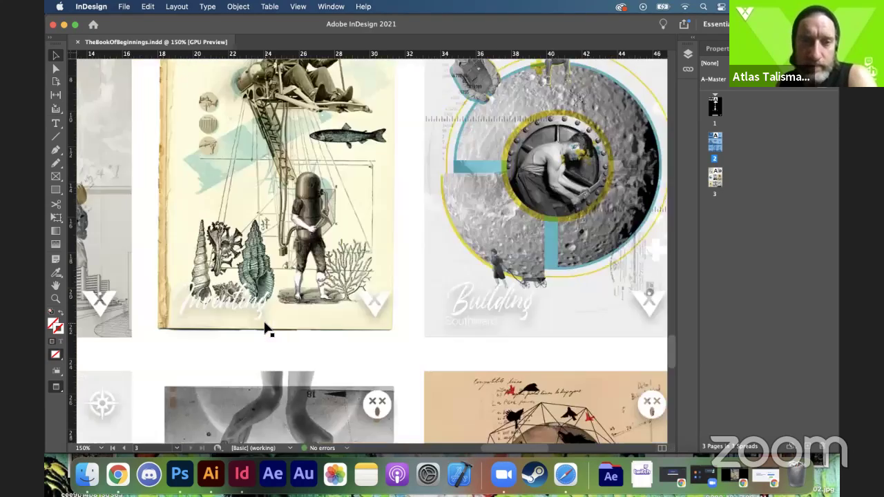
scroll(268, 330, left, 8)
scroll(268, 329, up, 2)
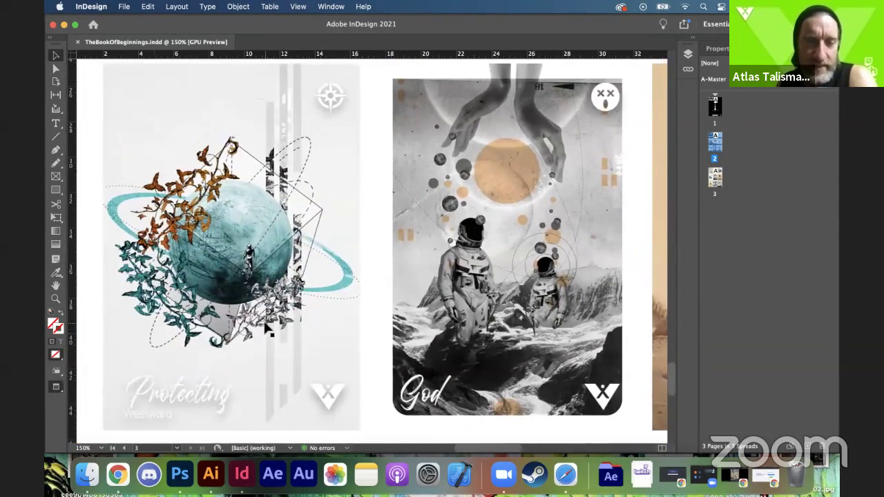
scroll(268, 330, down, 2)
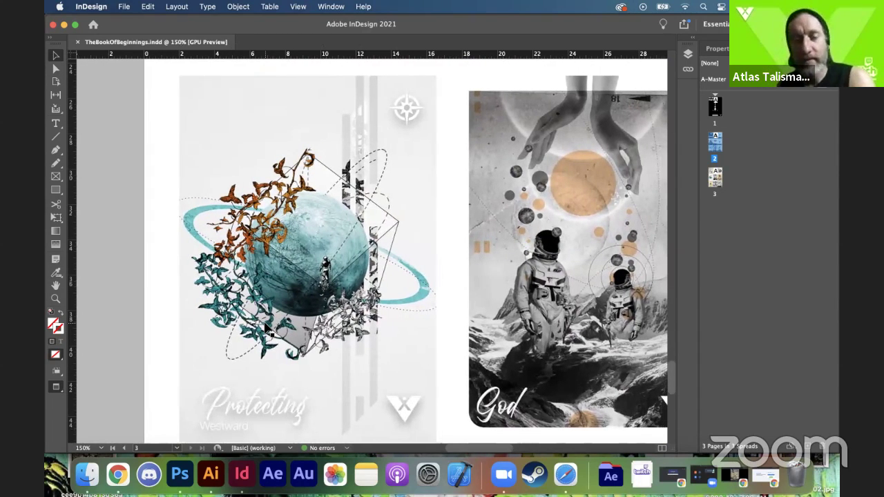
click(268, 330)
Step: Examine the God and Art taboo cards in the middle row of page 3
scroll(378, 361, right, 4)
scroll(379, 362, up, 1)
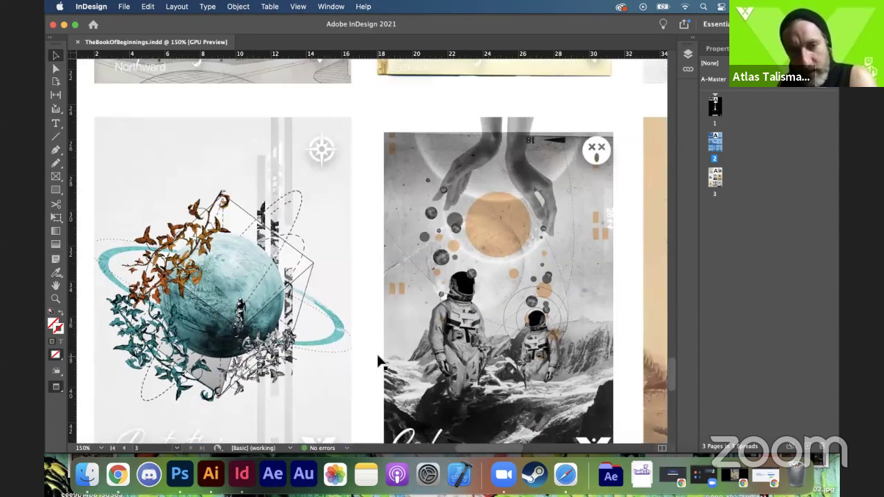
scroll(379, 362, down, 3)
scroll(379, 362, right, 1)
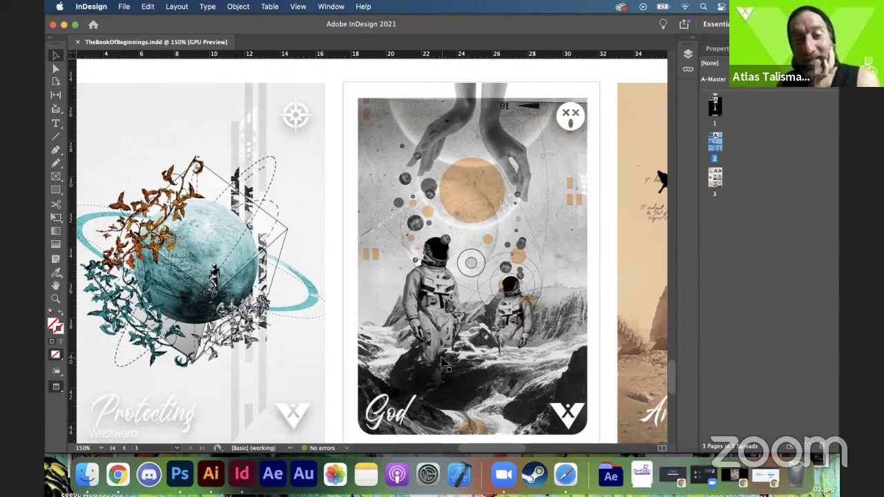
scroll(442, 362, right, 5)
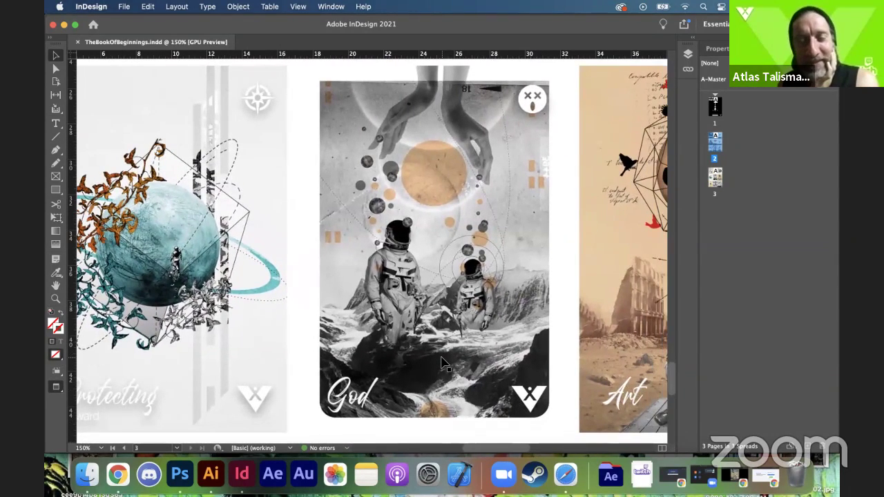
scroll(442, 364, up, 2)
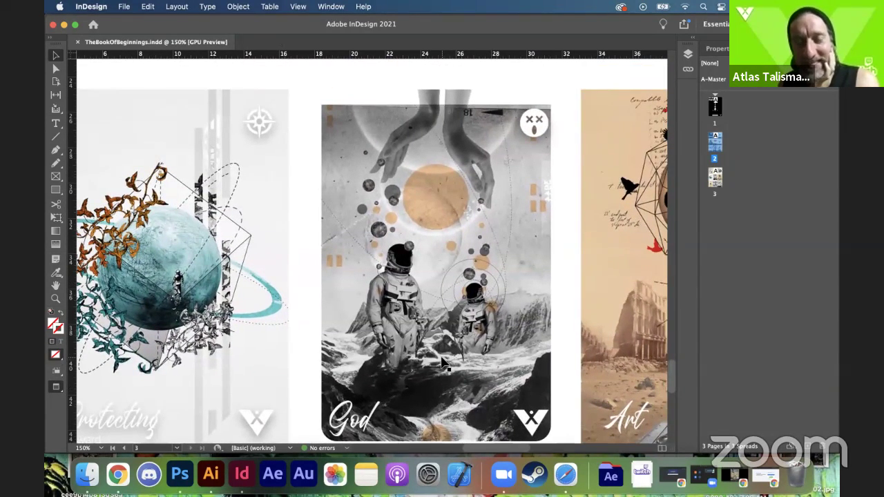
scroll(441, 364, down, 1)
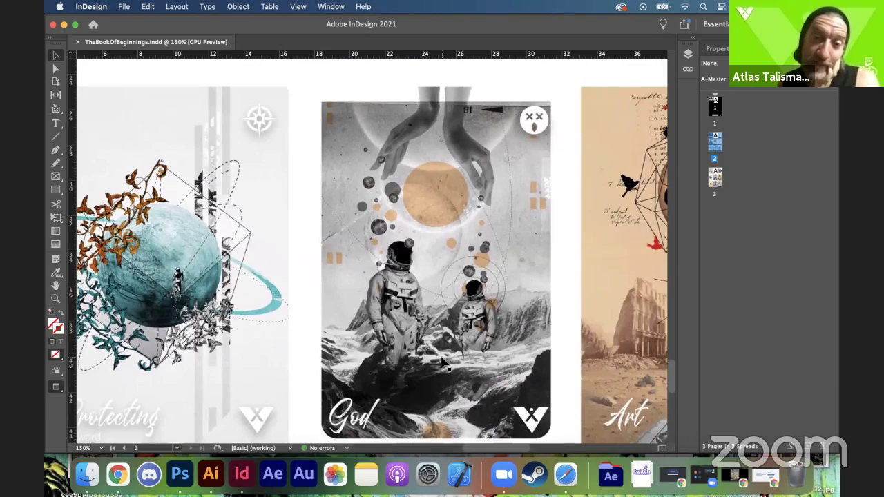
scroll(441, 362, right, 10)
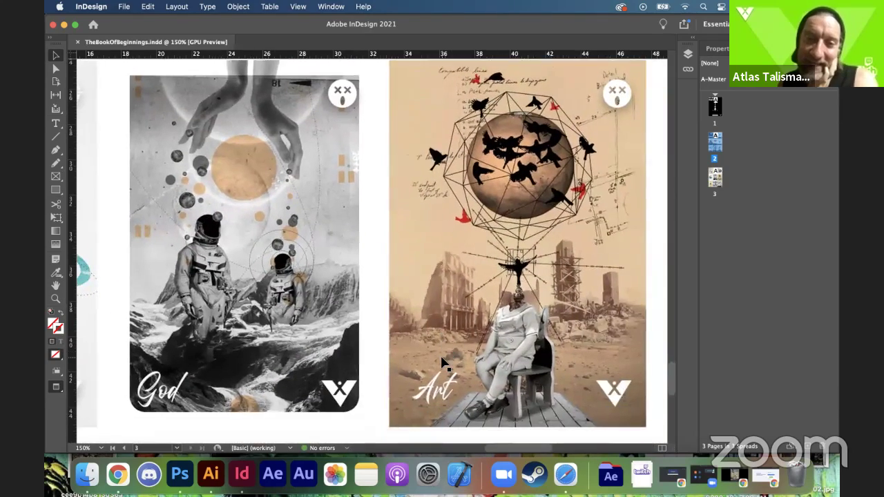
Step: Examine the Sex and Money taboo cards in the last row of page 3
scroll(442, 363, down, 10)
scroll(442, 364, left, 5)
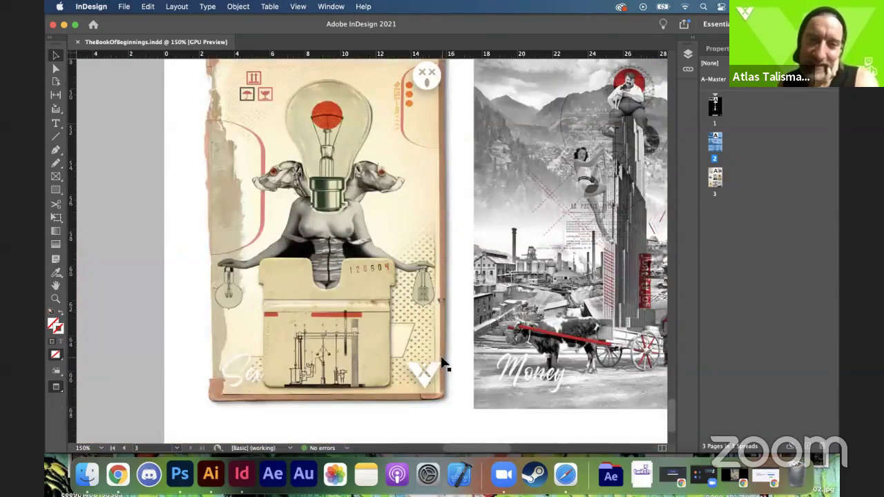
scroll(442, 363, right, 6)
scroll(441, 363, up, 2)
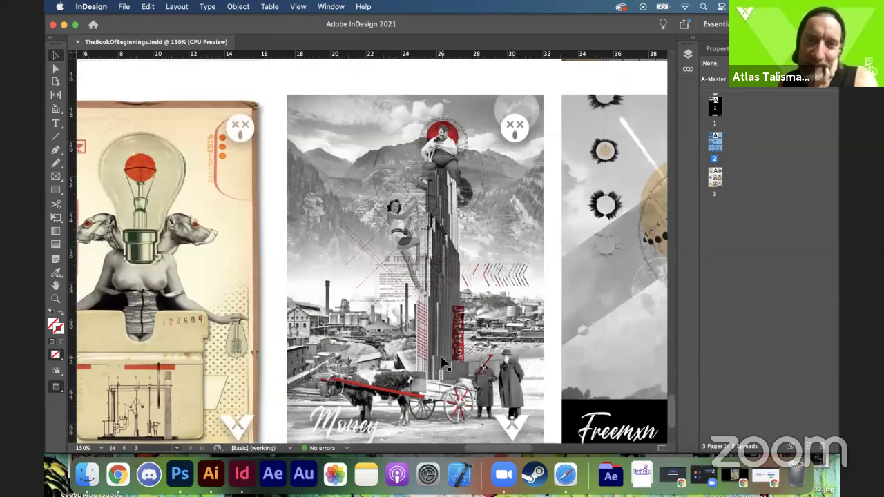
scroll(443, 363, down, 1)
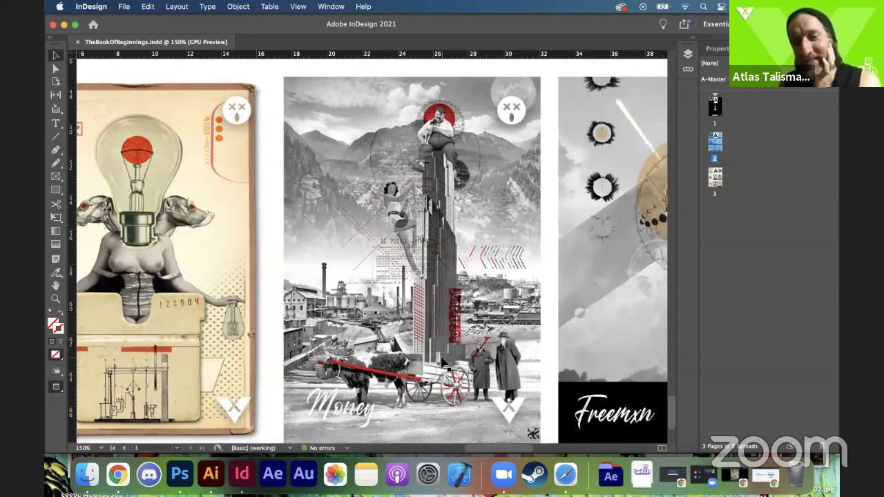
Step: Examine the Freemxn card at the end of page 3, beside the Money card
scroll(442, 363, right, 5)
scroll(442, 363, down, 2)
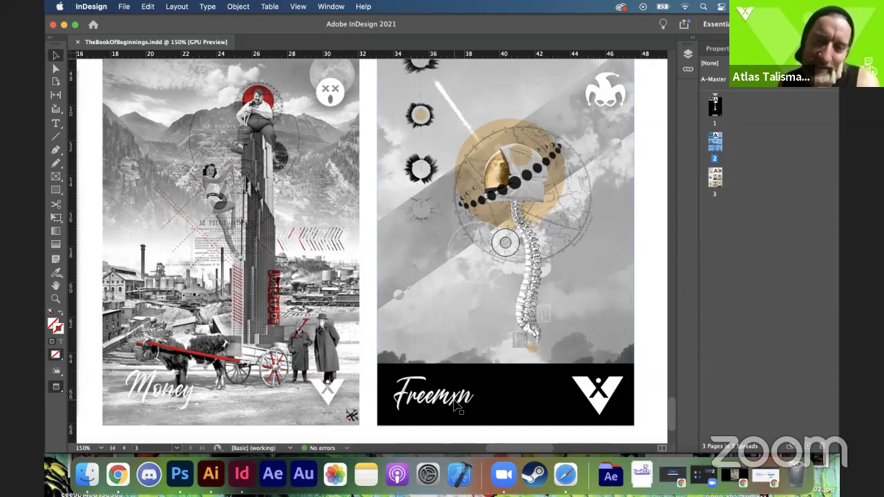
scroll(469, 391, down, 1)
scroll(469, 391, down, 2)
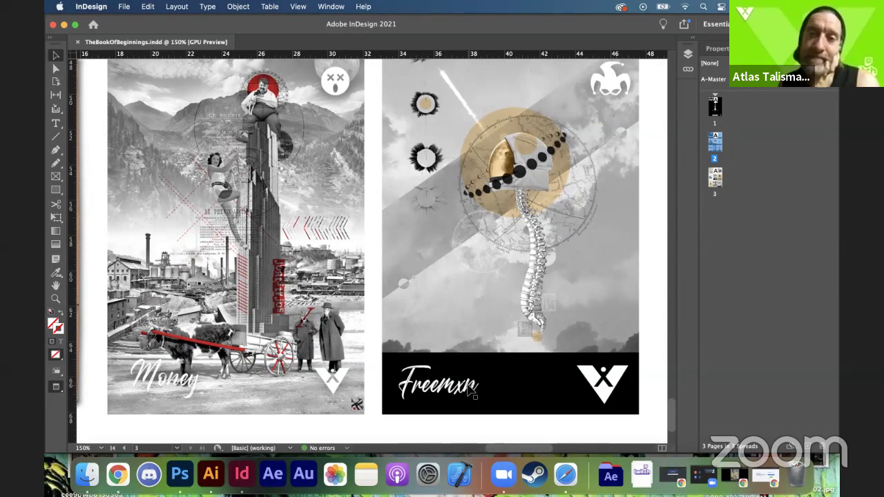
scroll(470, 391, up, 2)
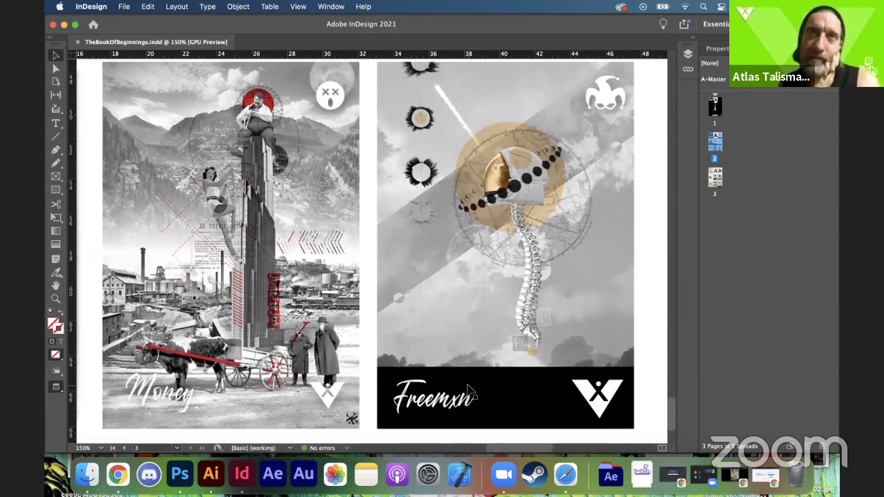
scroll(469, 390, up, 1)
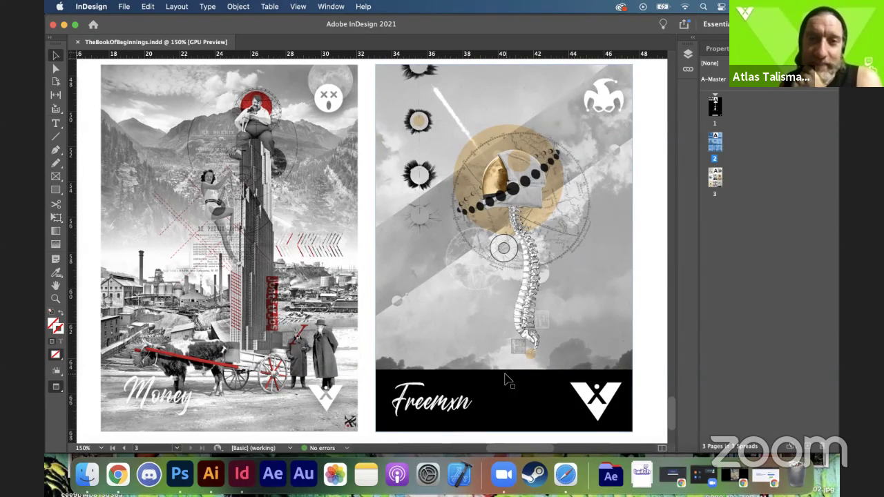
Step: Zoom out to whole pages, review the two card pages, and return to the manual's cover page
scroll(504, 380, up, 15)
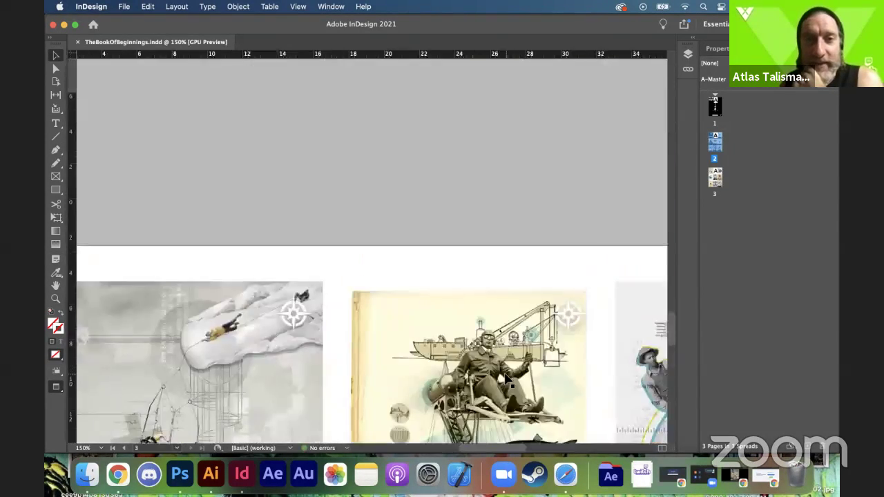
alt+scroll(504, 379, down, 10)
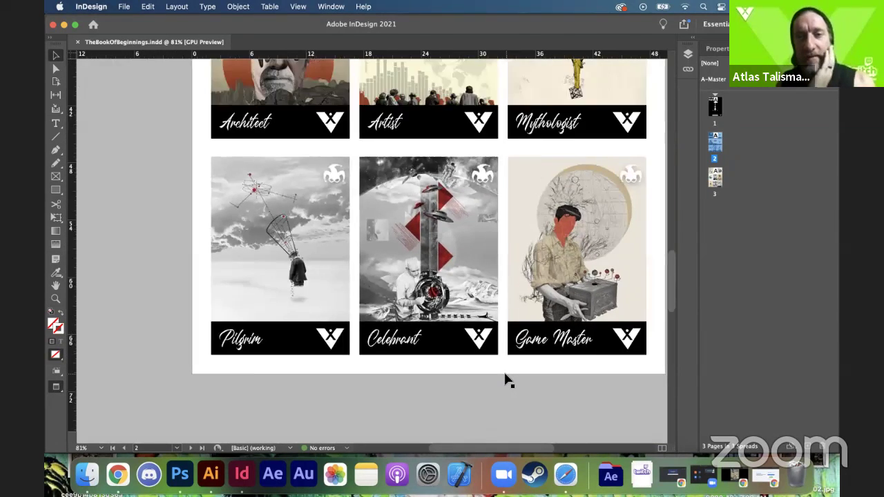
alt+scroll(504, 380, down, 4)
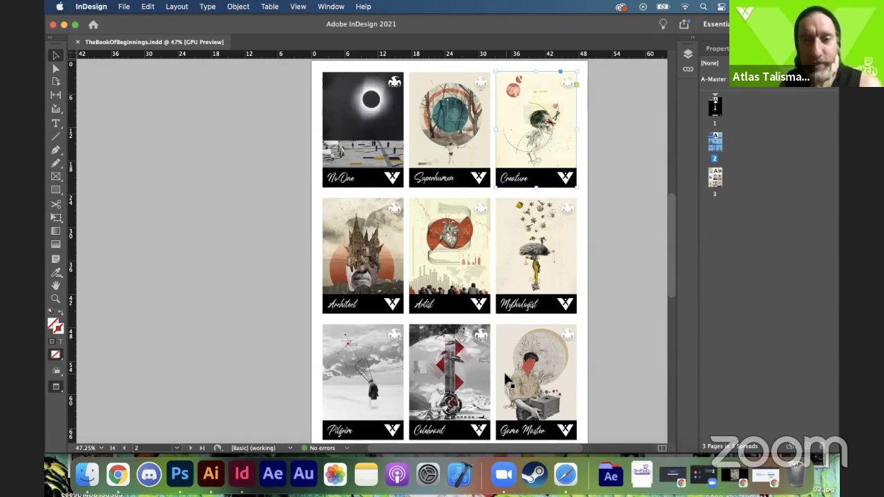
scroll(506, 378, down, 10)
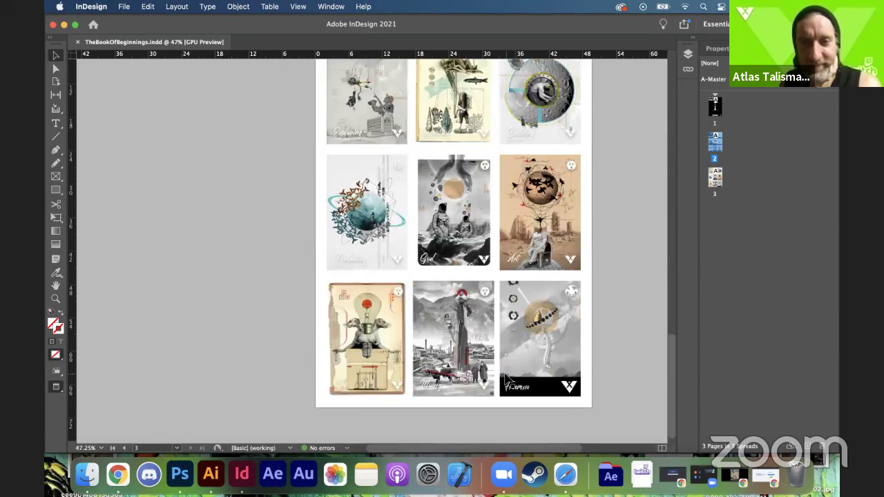
scroll(507, 378, up, 15)
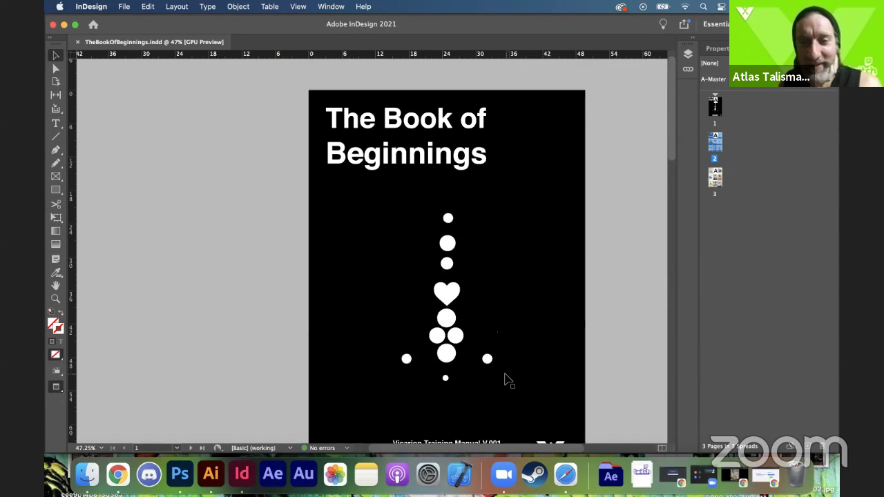
scroll(506, 378, down, 2)
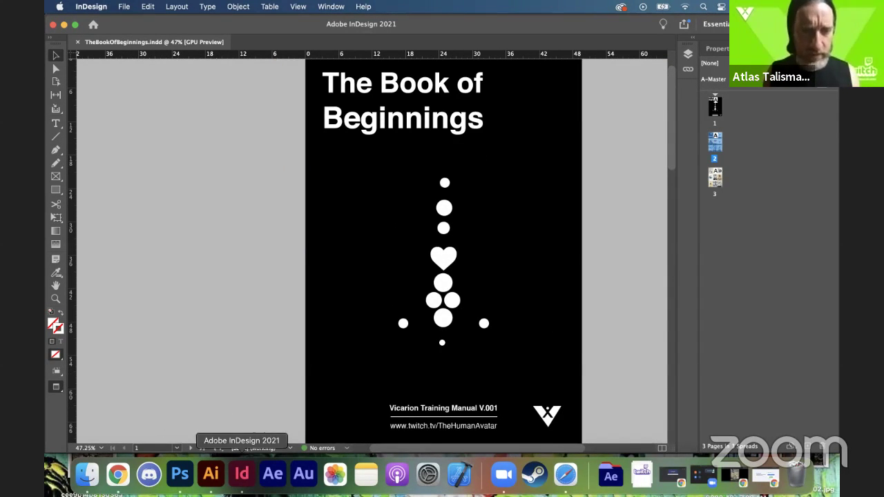
Step: Switch to Finder and open the Vicarious folder inside Documents > Branding
click(88, 474)
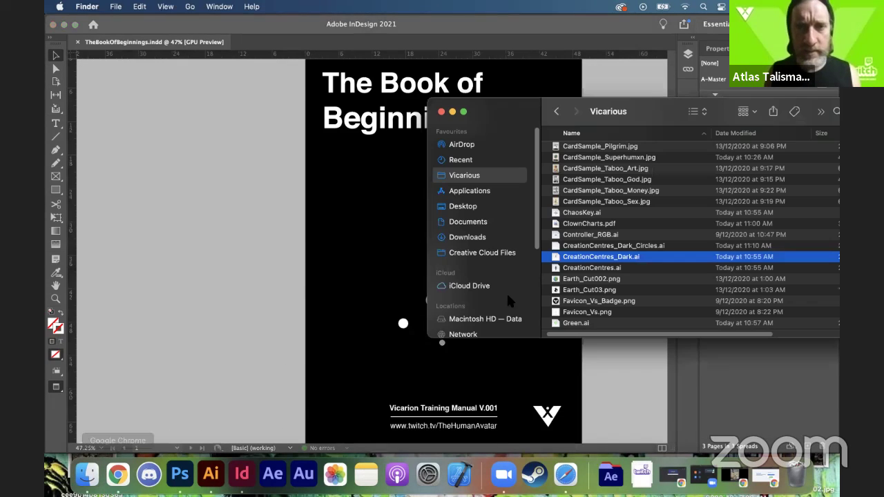
click(477, 223)
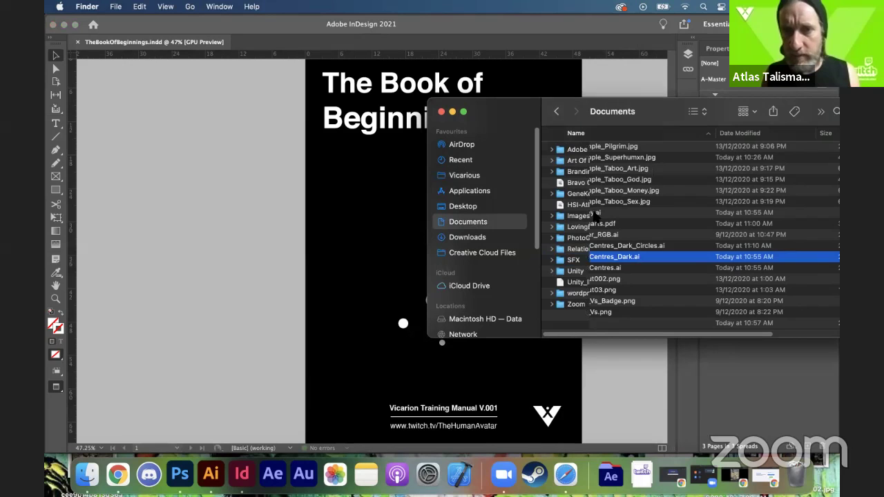
double_click(580, 171)
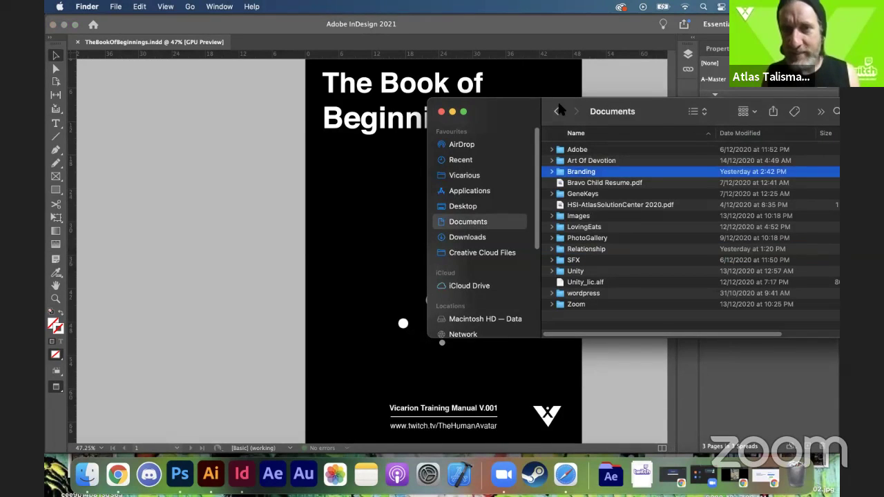
drag(529, 111, 374, 110)
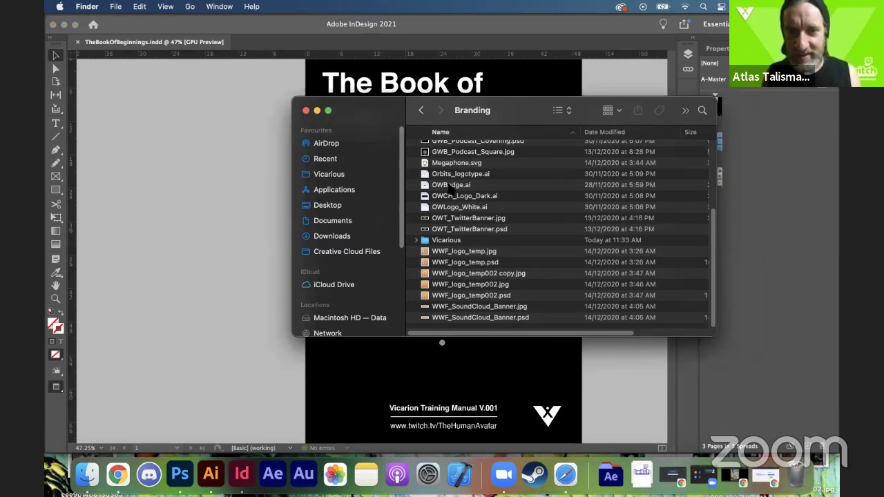
click(485, 239)
double_click(486, 239)
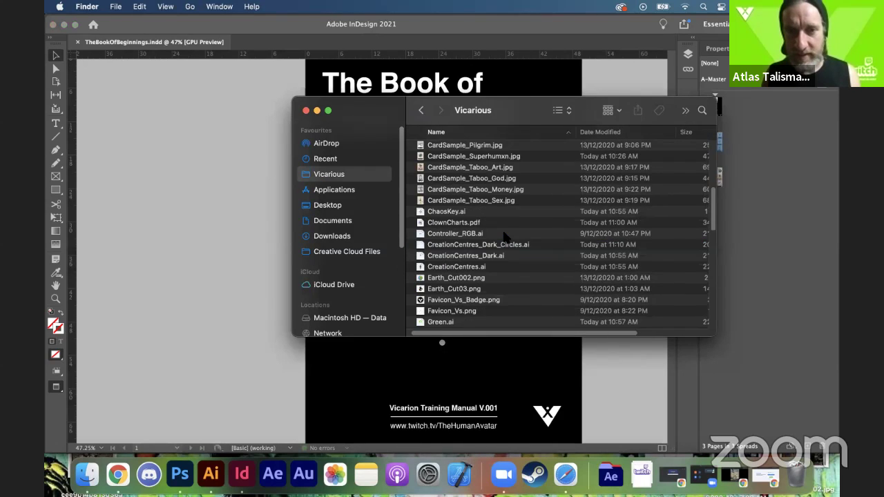
Step: Look through the Vicarious folder's files, open ClownCharts.pdf in Preview, and examine its Sacred Clowning cover page
scroll(503, 235, down, 5)
scroll(504, 233, down, 4)
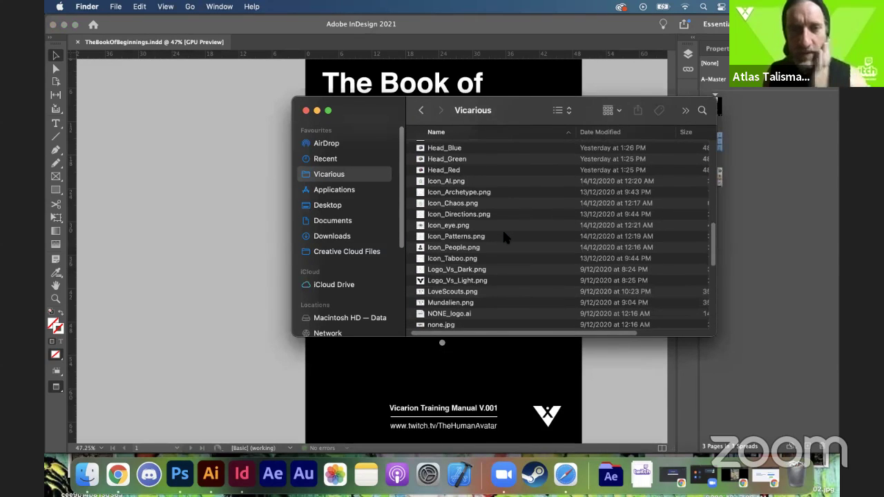
scroll(503, 235, down, 5)
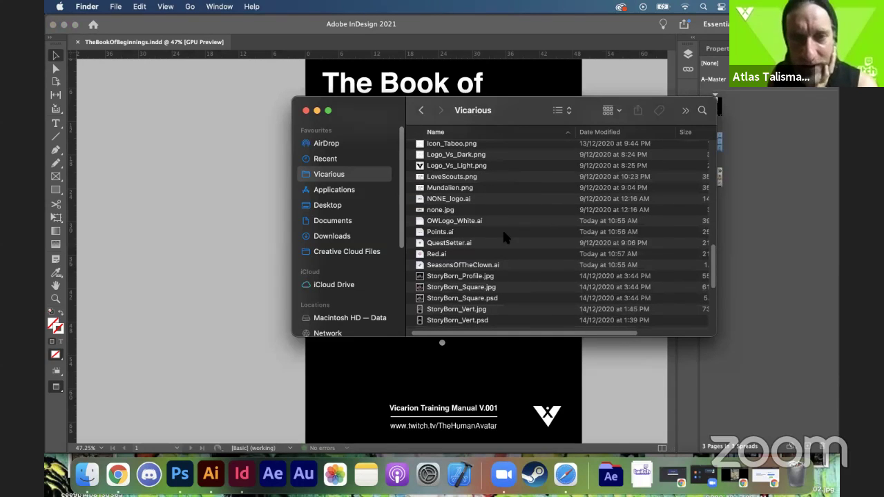
scroll(503, 235, down, 2)
scroll(491, 239, down, 5)
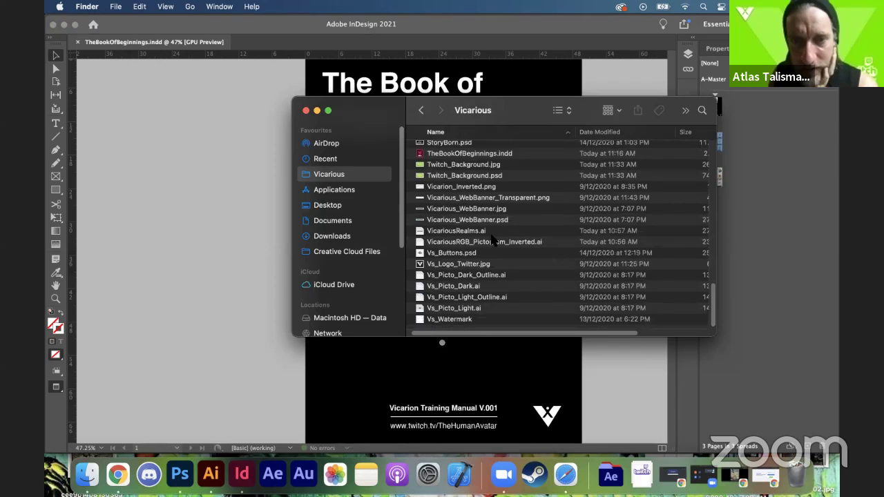
scroll(492, 239, up, 10)
scroll(492, 239, up, 10)
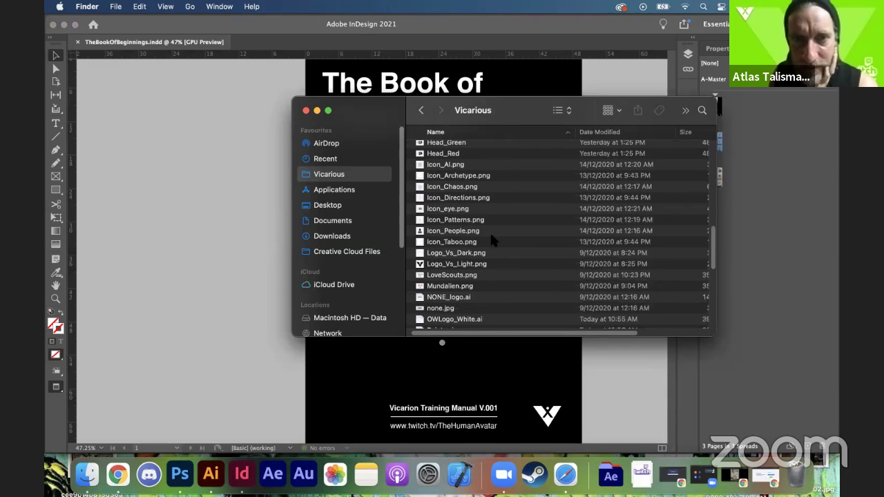
scroll(483, 221, up, 1)
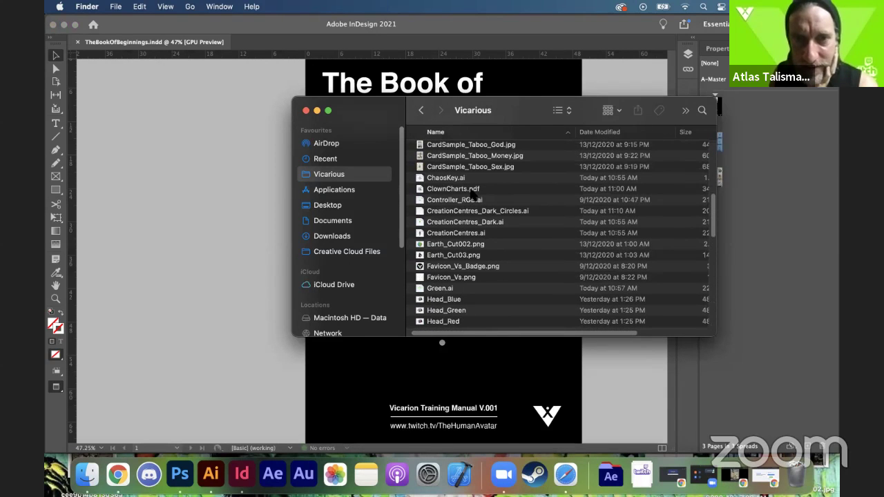
click(472, 193)
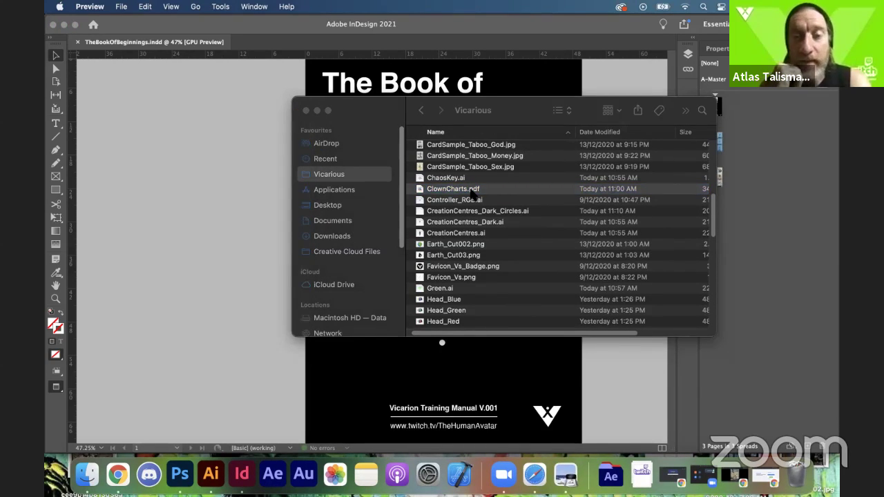
double_click(471, 190)
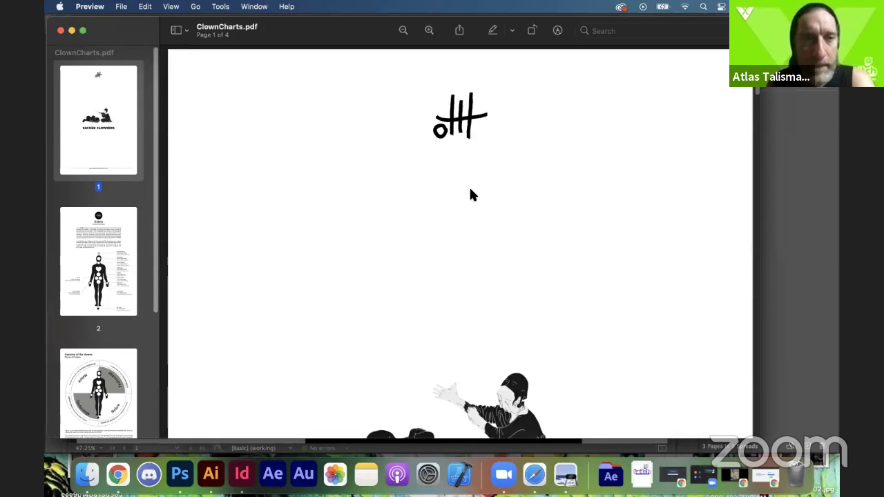
scroll(471, 189, down, 5)
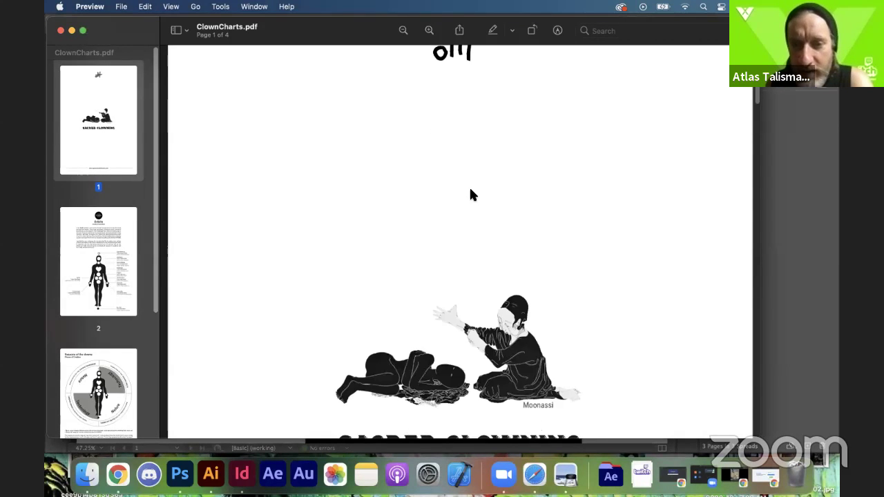
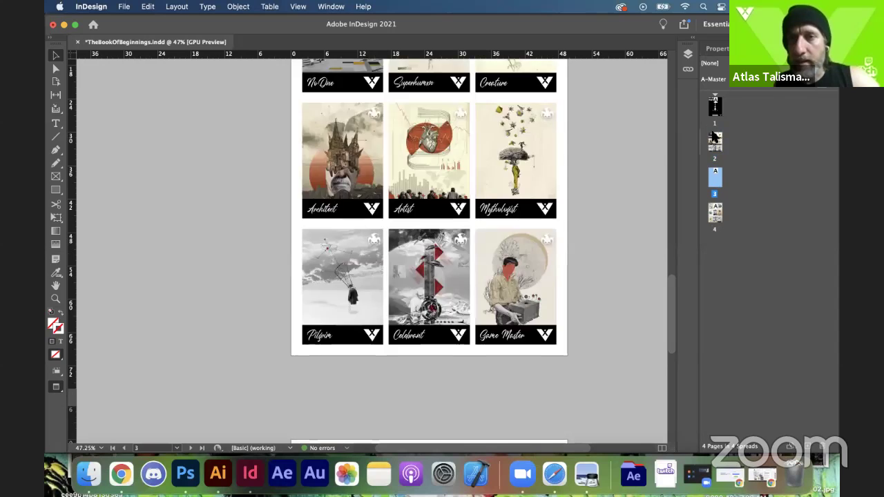
Step: Go to the blank page 2 after the cover in InDesign, activate the Rectangle Frame tool and show the column guides
scroll(517, 227, up, 3)
scroll(518, 232, up, 8)
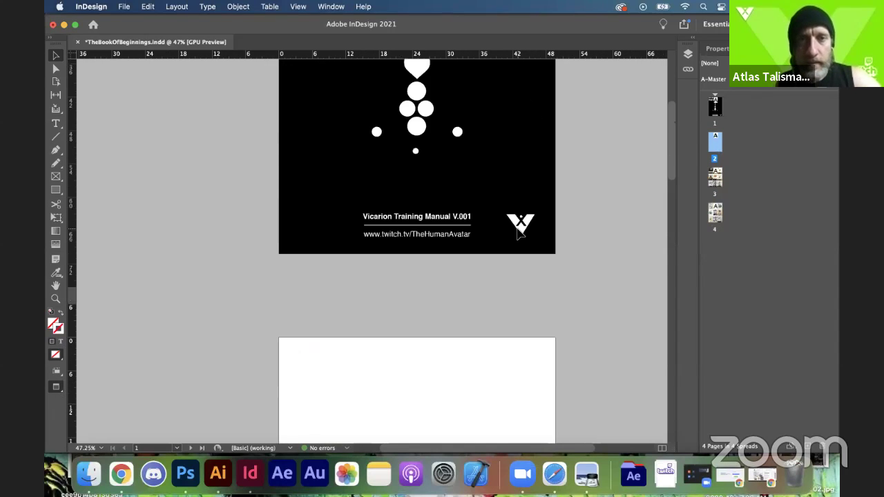
scroll(519, 234, down, 10)
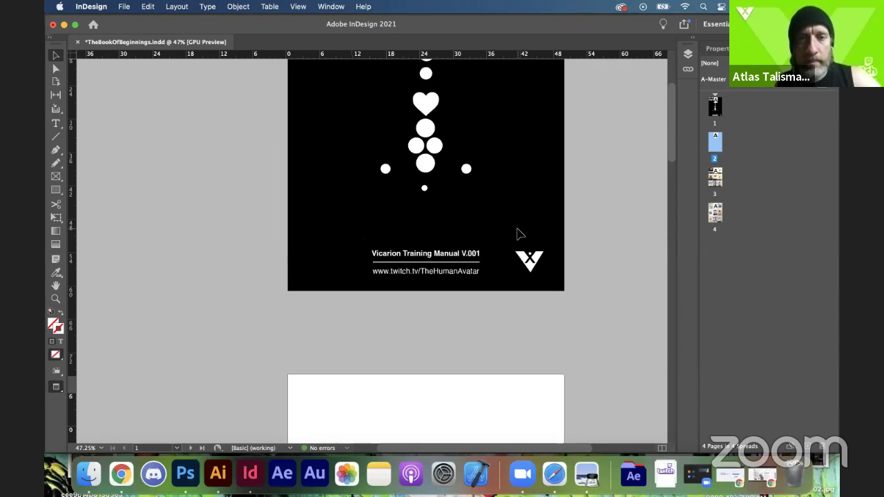
scroll(519, 233, down, 2)
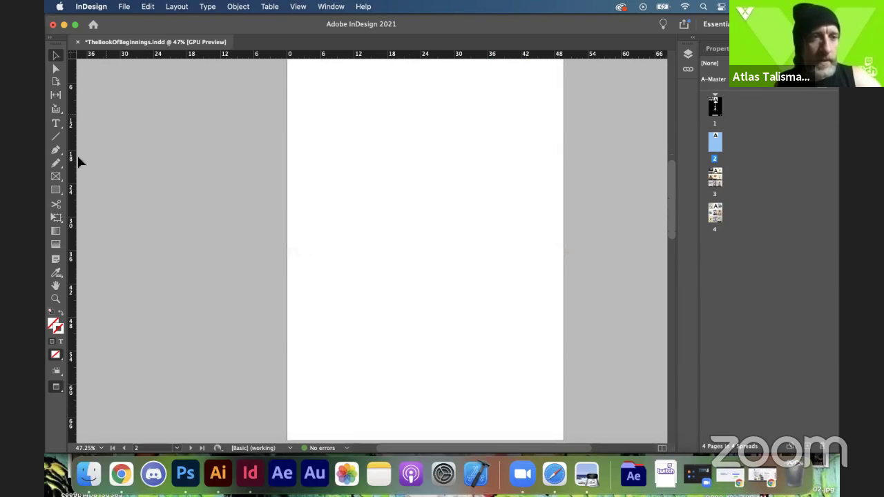
key(f)
key(w)
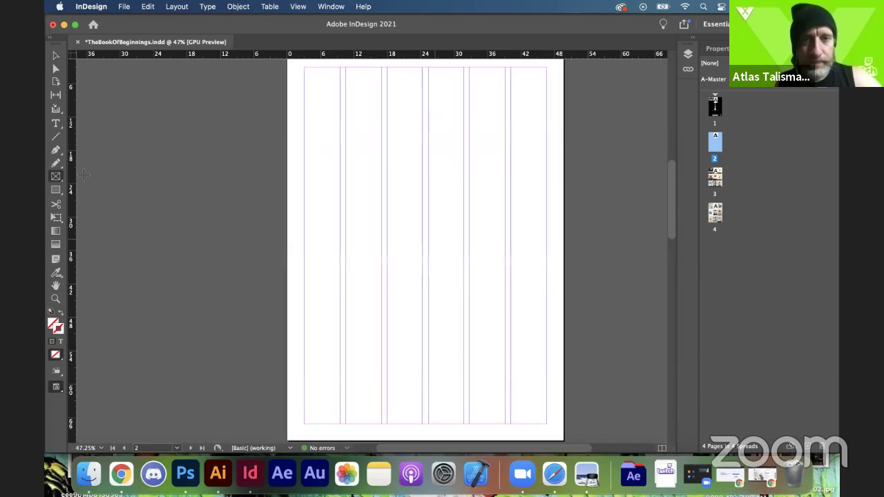
scroll(433, 235, up, 1)
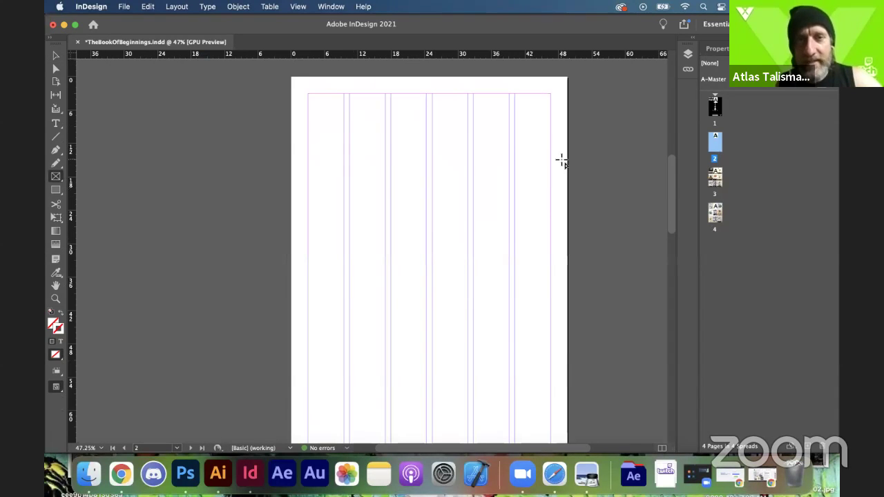
Step: Switch repeatedly between Preview and Normal screen modes to compare page 2 with and without its margin and column guides
key(w)
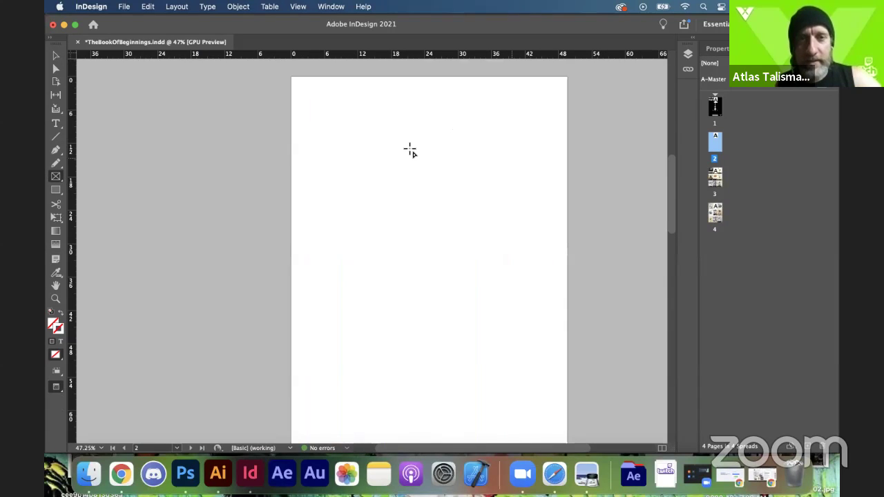
key(w)
key(w)
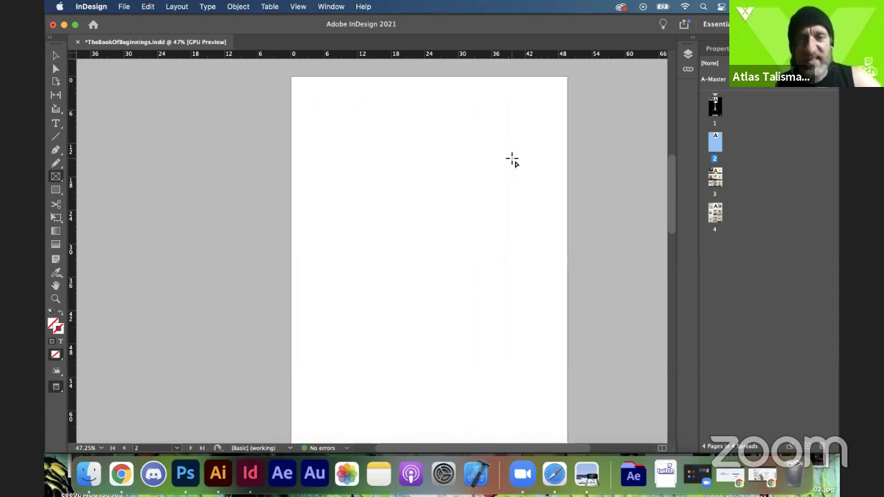
key(w)
key(w)
key(w)
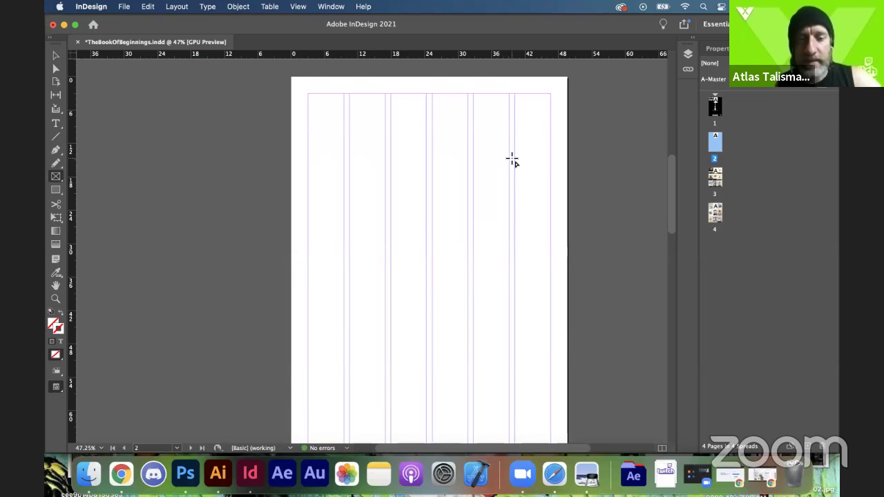
key(w)
key(w)
key(w)
key(w)
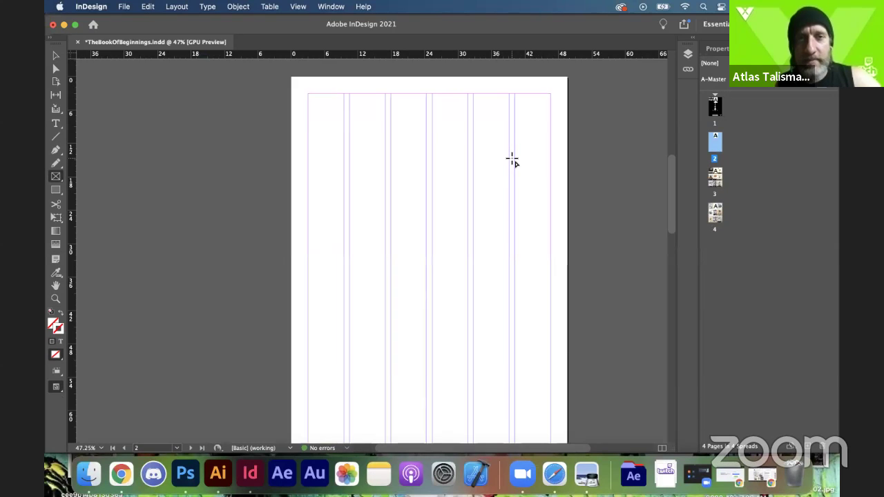
key(w)
key(w)
key(w)
key(w)
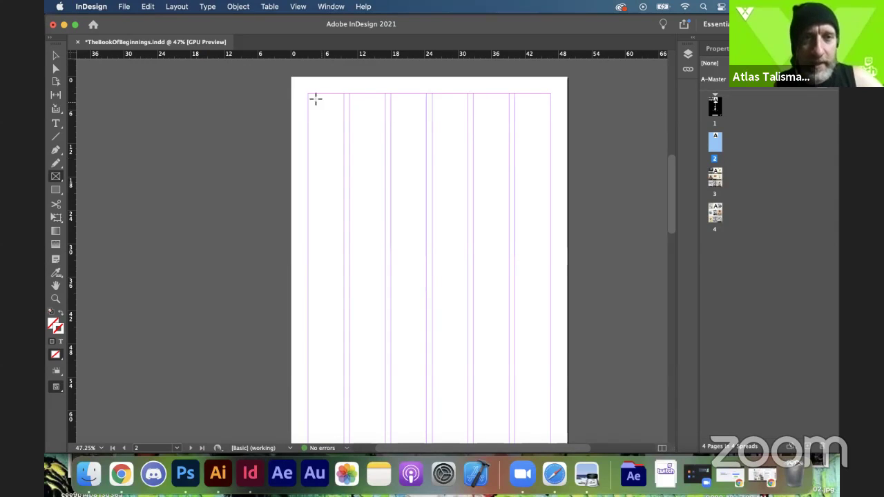
Step: Draw a frame across all six columns from page 2's top margin to about 30 on the vertical ruler and convert it to a text frame
drag(307, 95, 550, 244)
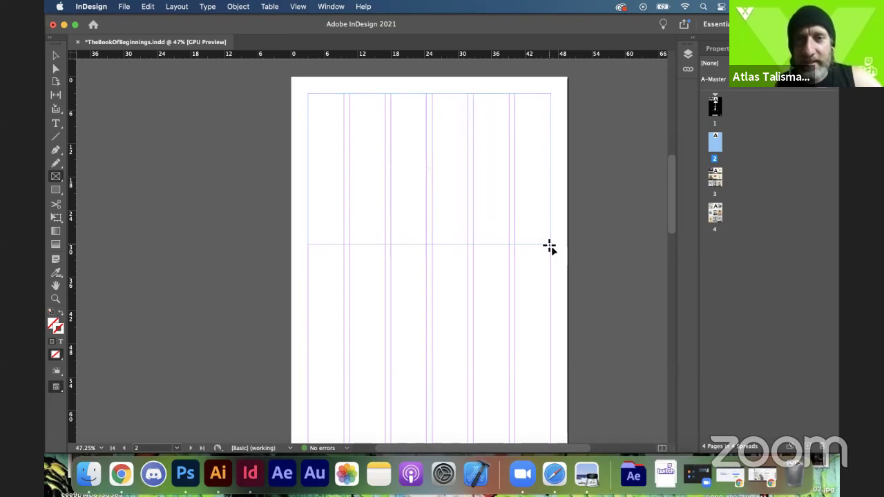
click(56, 123)
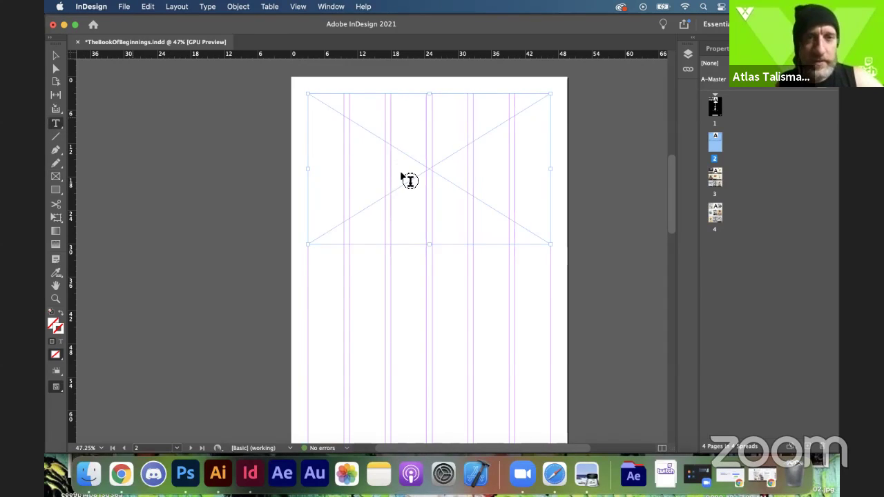
click(341, 118)
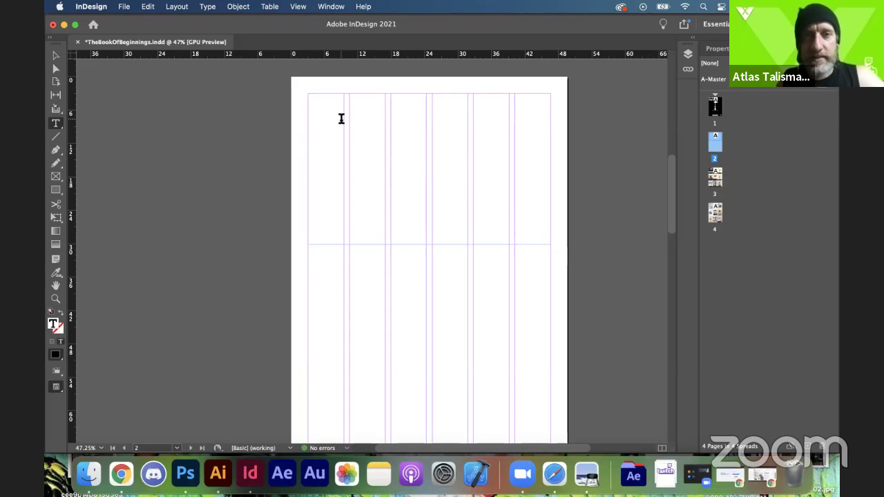
Step: Narrow the text frame by moving its left edge in to the right edge of the second column
click(56, 55)
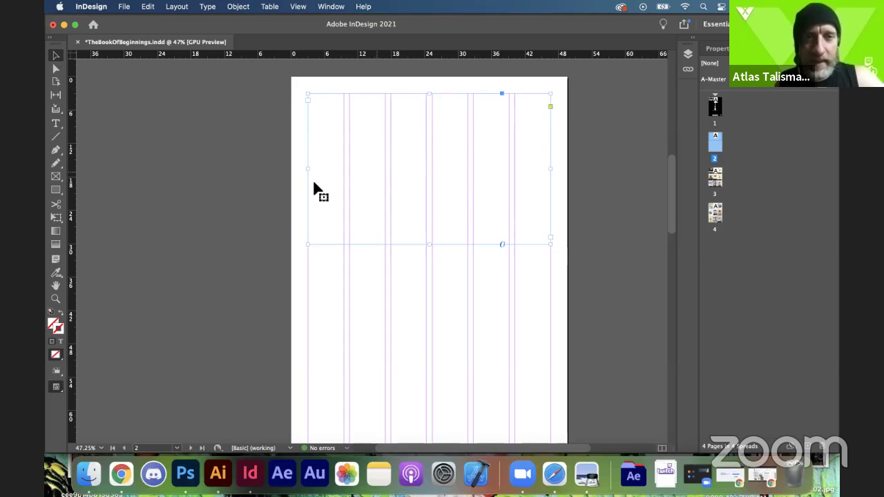
drag(307, 167, 385, 170)
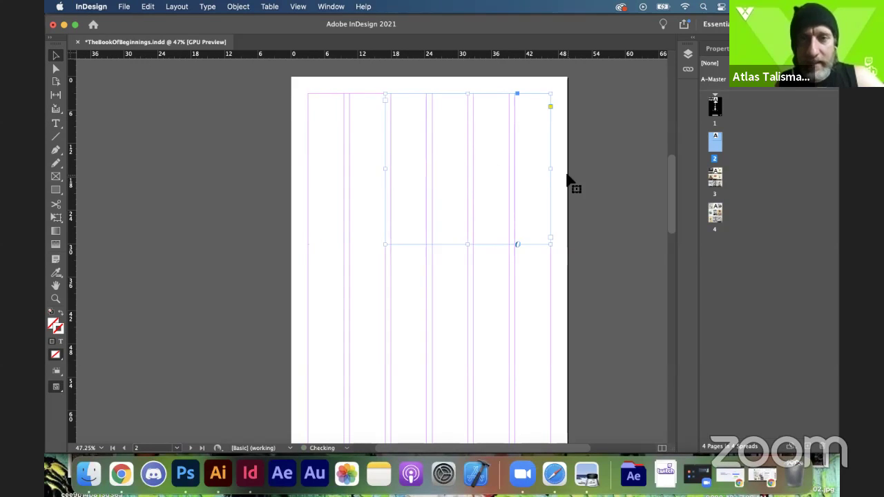
Step: Resize page 2's text frame to span only the second to fifth columns and fill it with placeholder text
drag(553, 169, 509, 171)
drag(384, 168, 349, 168)
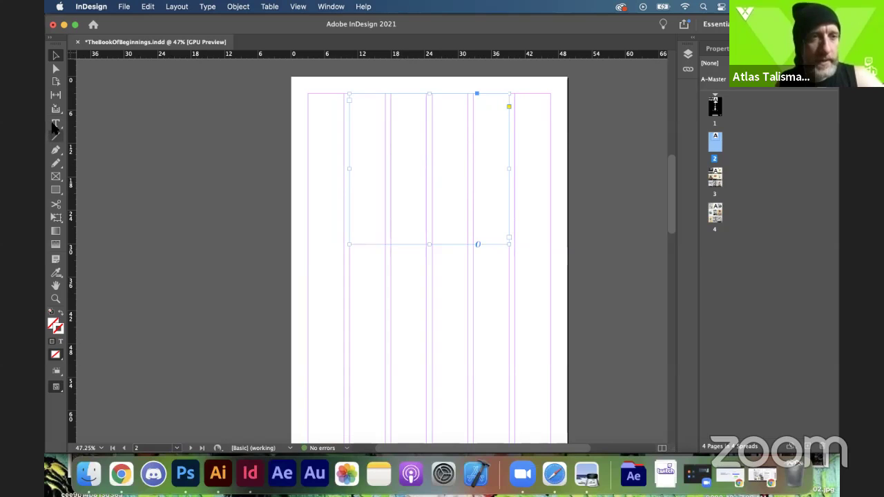
click(56, 123)
click(379, 140)
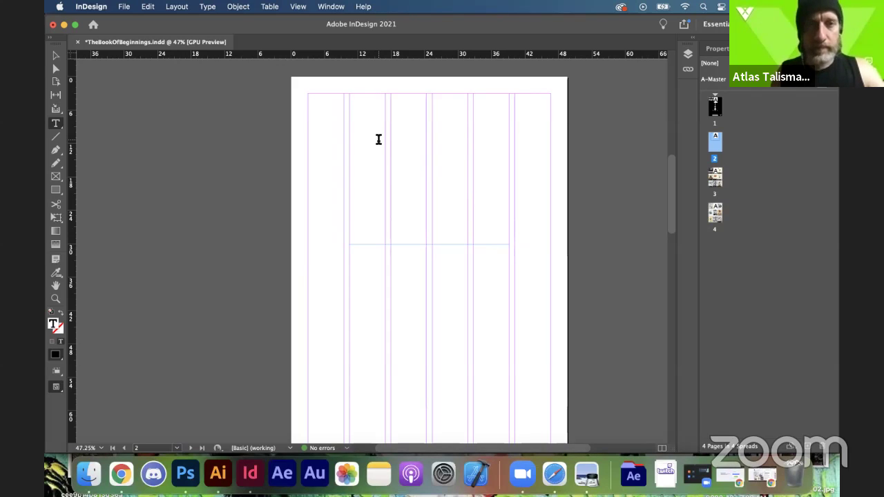
click(207, 9)
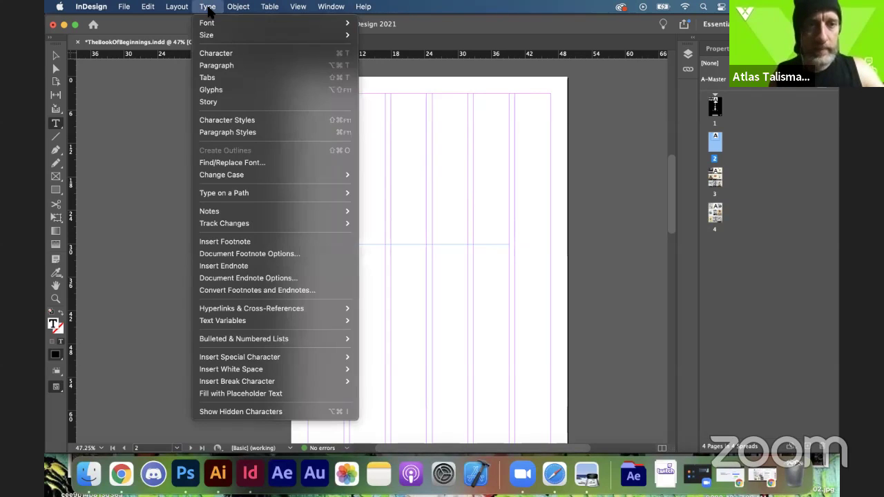
click(298, 393)
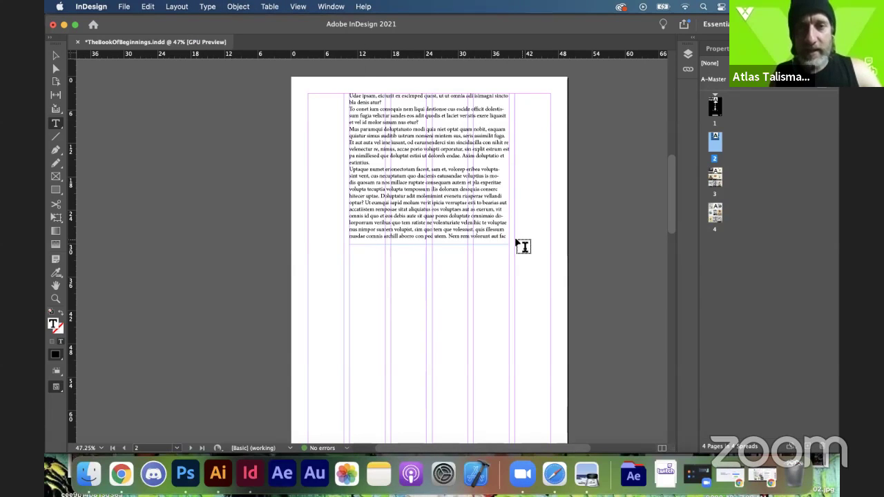
Step: Justify all the placeholder text in the frame with the last line of each paragraph aligned left
key(super+a)
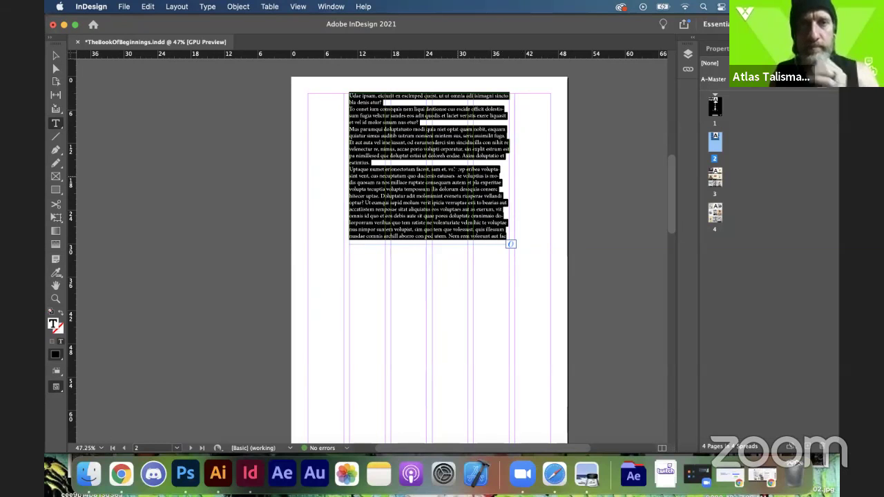
click(718, 49)
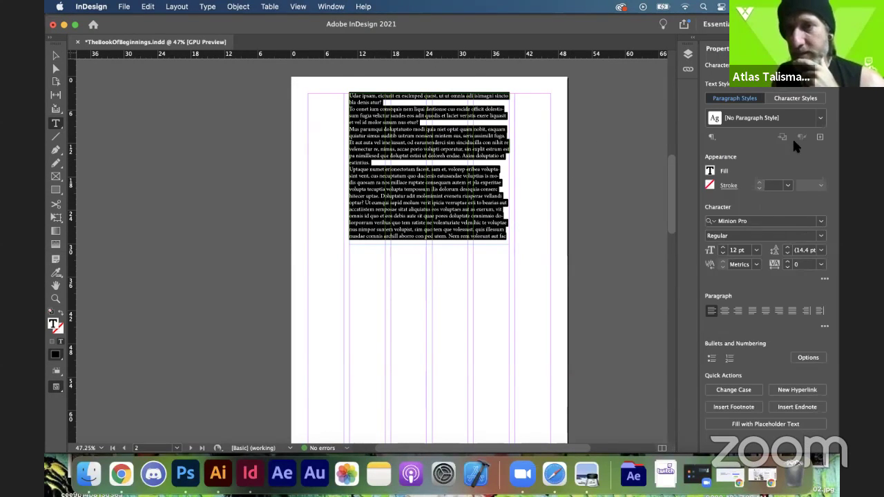
click(753, 312)
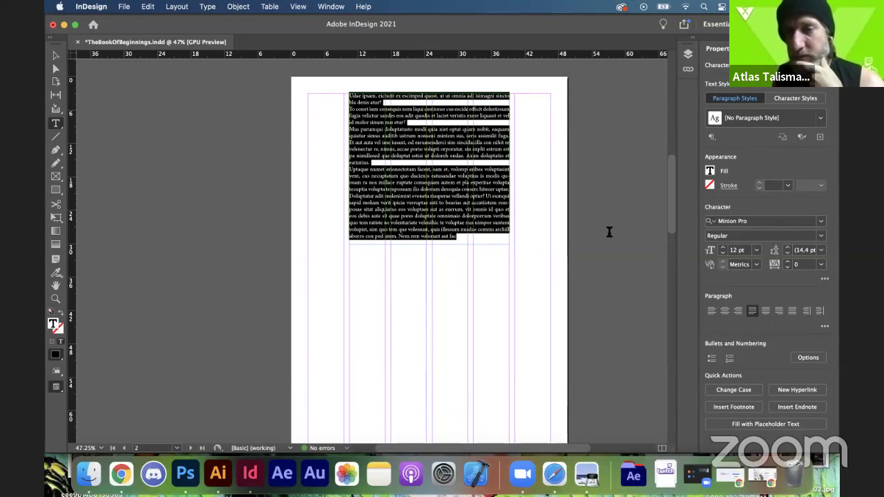
Step: Open the Justification settings for the selected text and set letter spacing to a minimum of -5% and a maximum of 5%
click(330, 7)
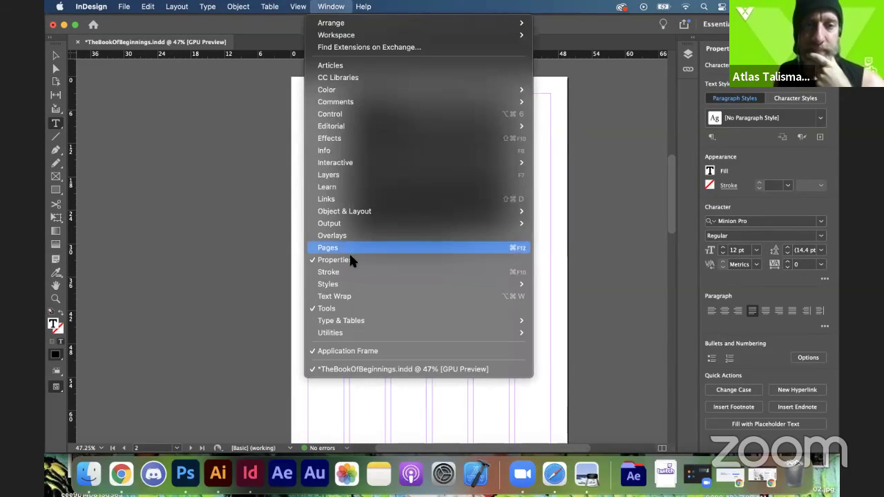
mouse_move(364, 315)
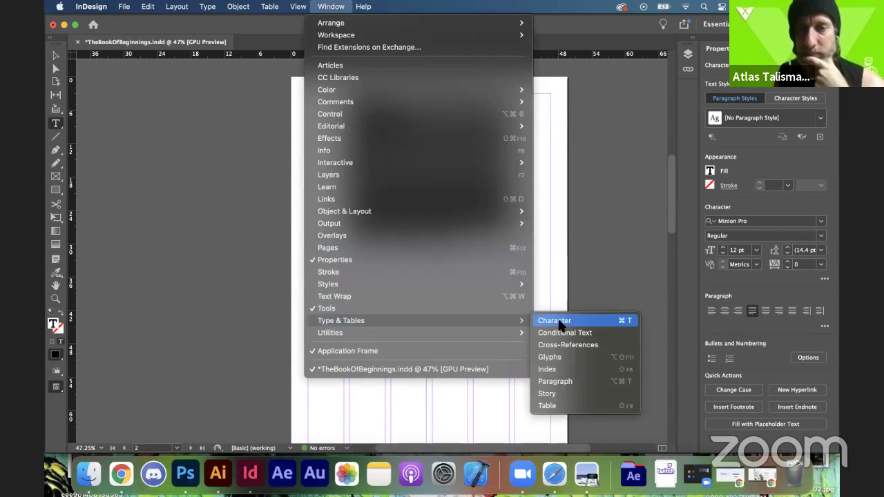
click(570, 385)
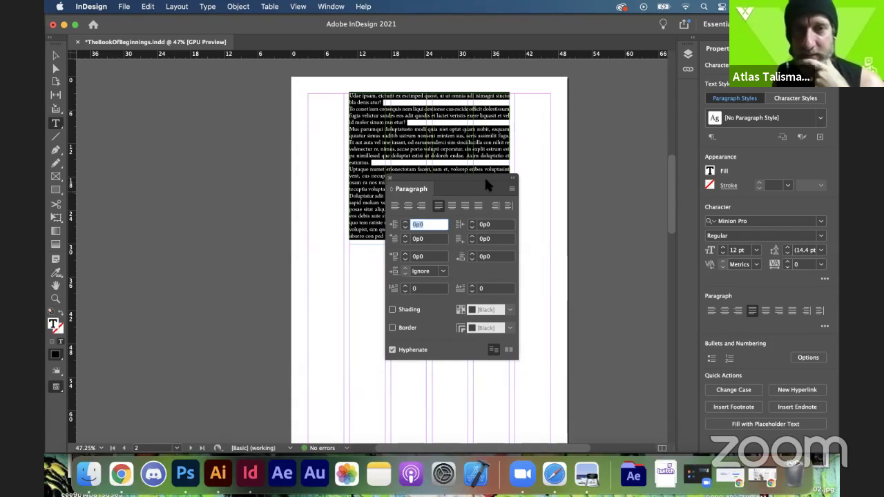
click(512, 189)
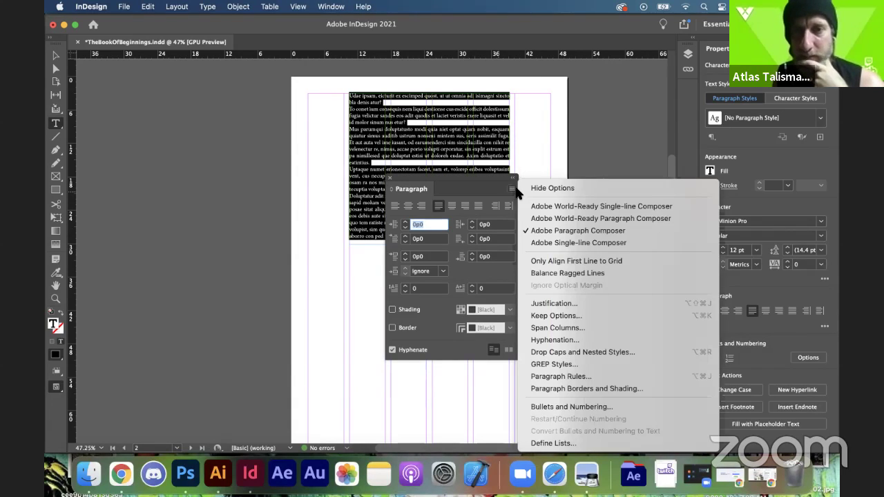
click(571, 304)
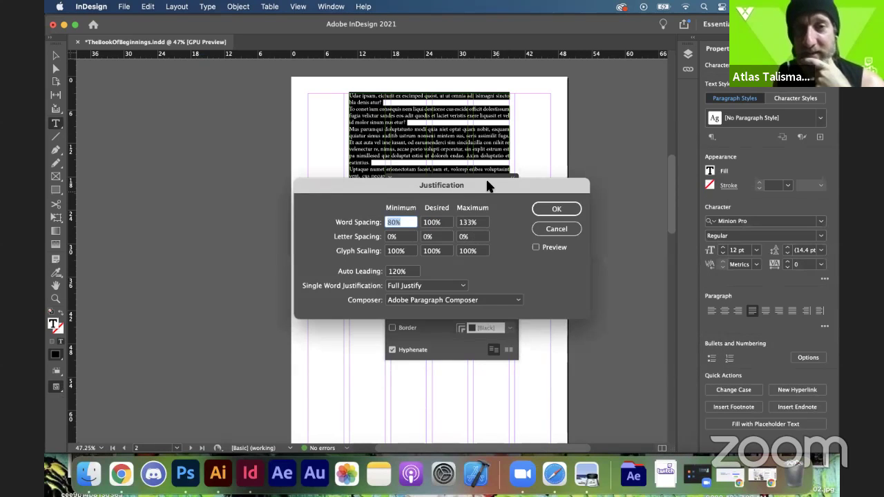
drag(487, 186, 284, 78)
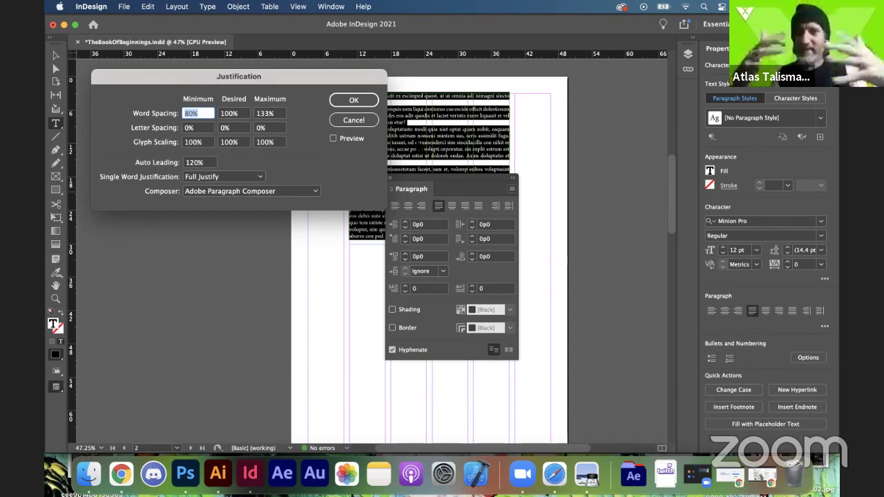
click(197, 128)
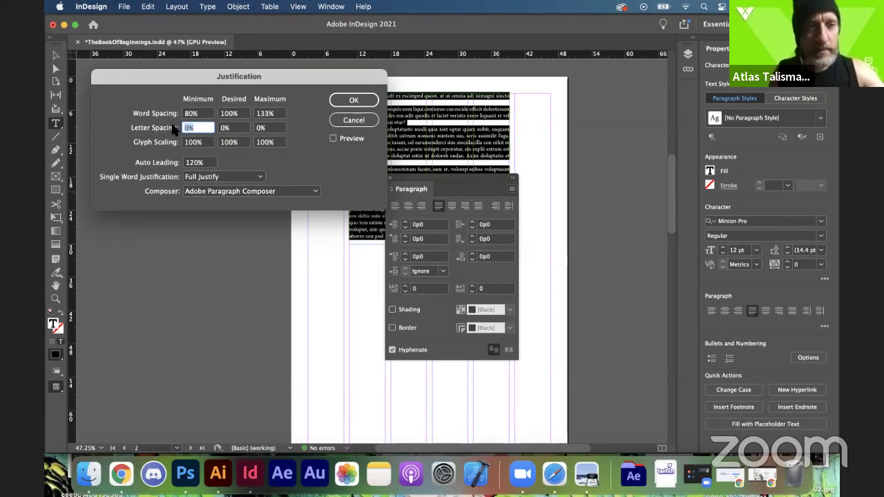
text(-5)
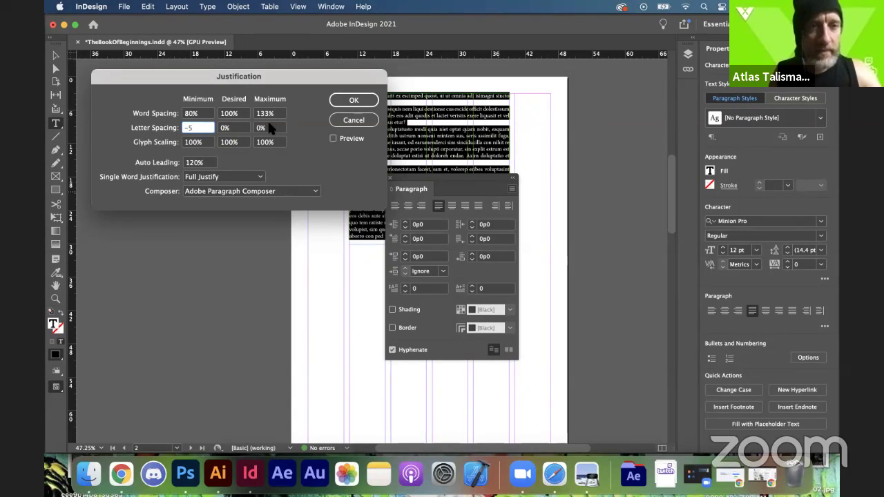
click(269, 127)
text(5)
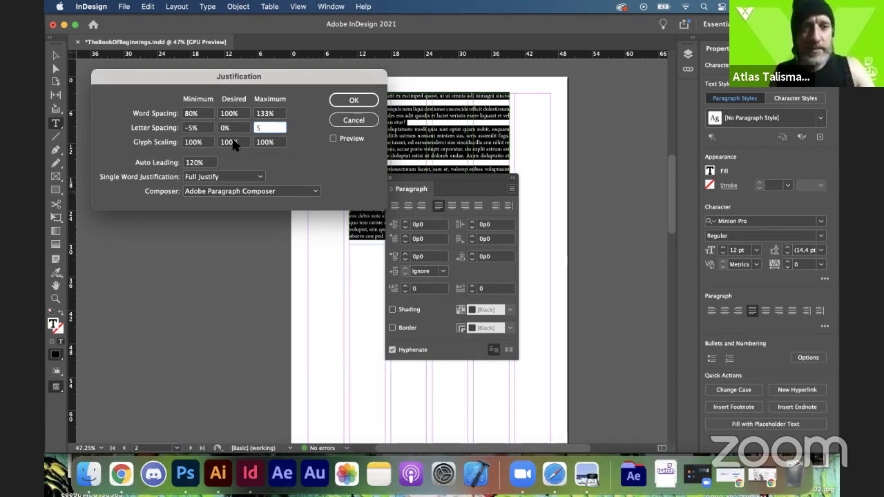
Step: Set glyph scaling to a minimum of 98% and a maximum of 102%, and apply the justification settings
click(204, 142)
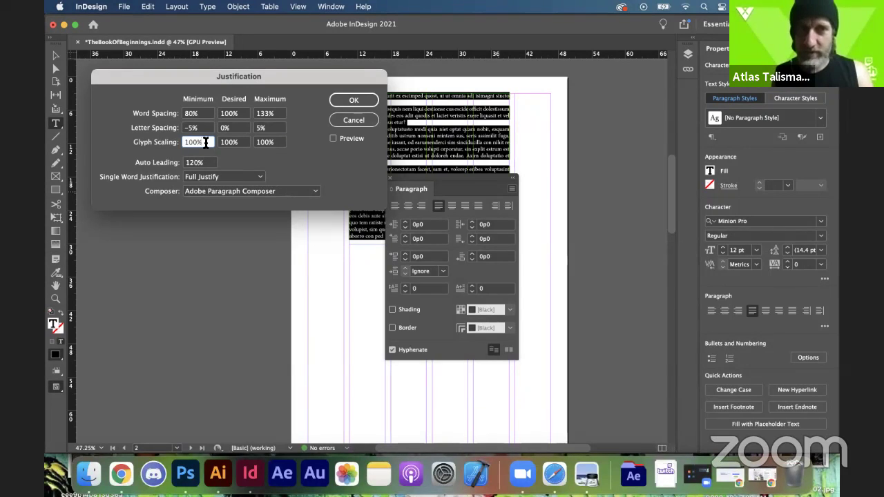
double_click(183, 141)
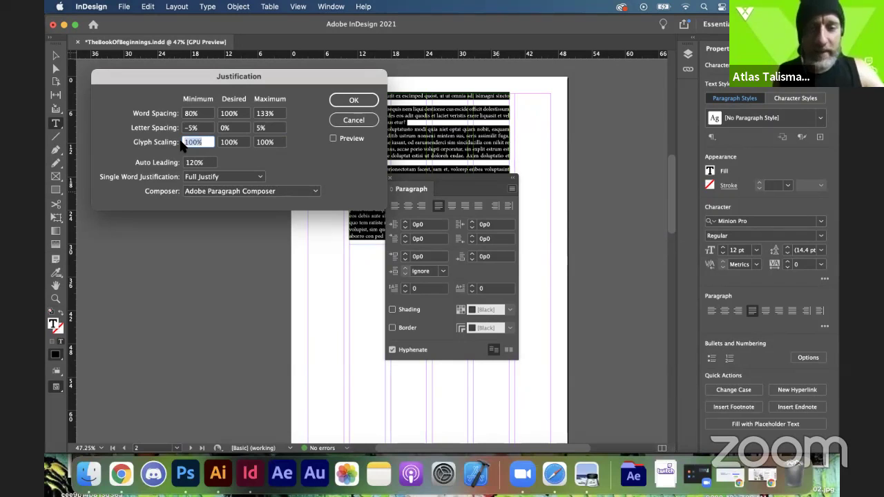
text(98)
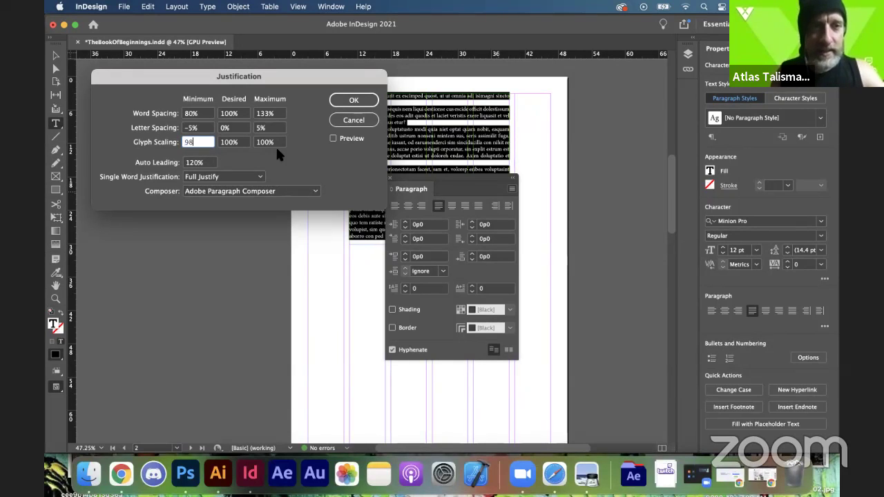
click(278, 137)
text(10)
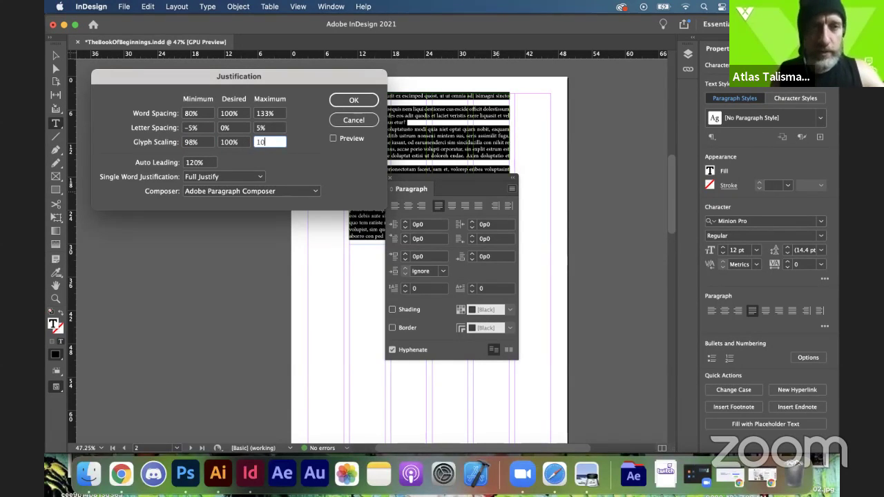
click(350, 100)
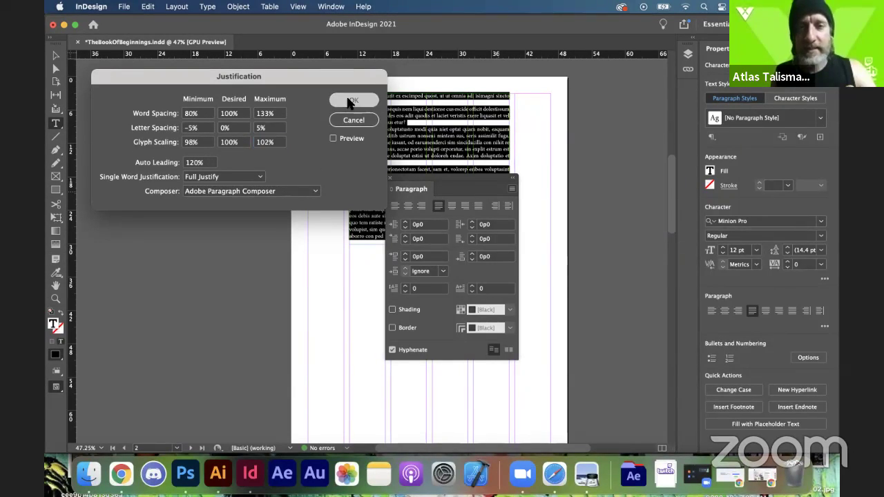
click(350, 100)
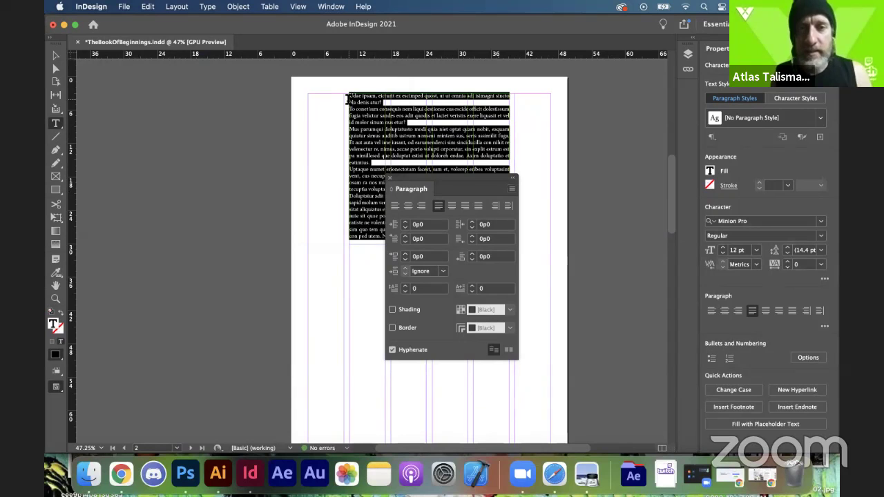
Step: Turn off hyphenation for the selected paragraphs and enable Optical Margin Alignment for the story
click(392, 350)
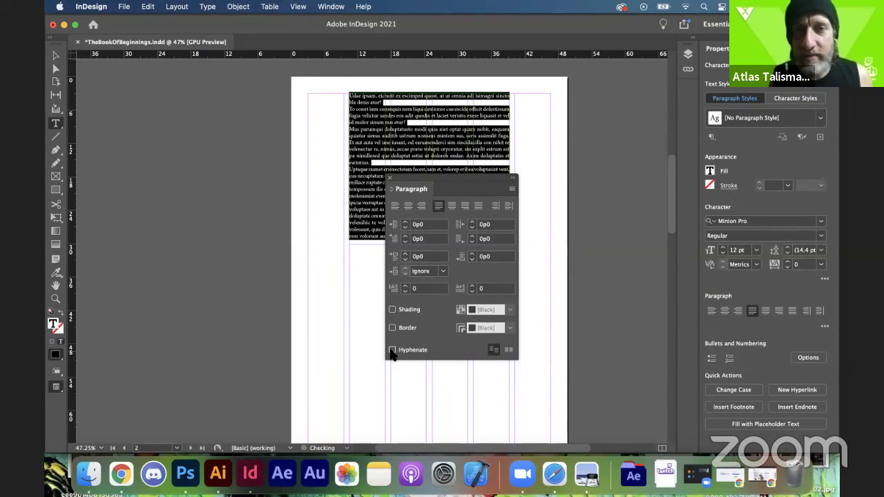
click(388, 179)
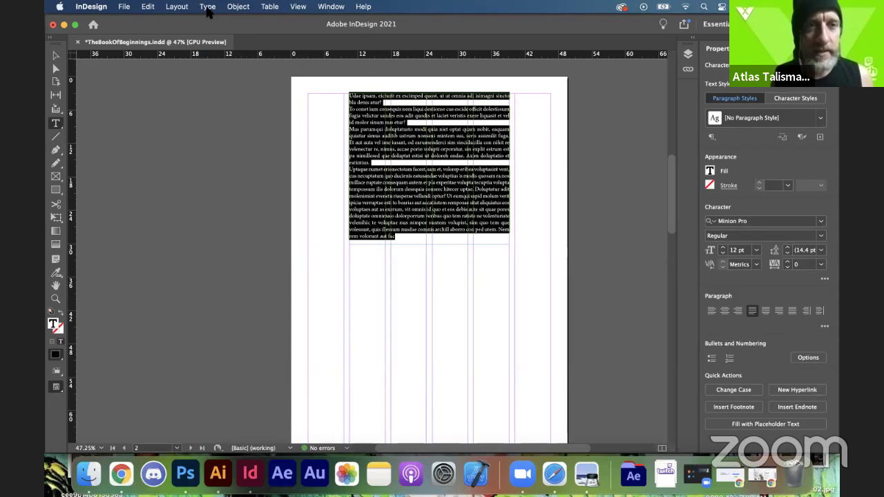
click(207, 7)
click(226, 100)
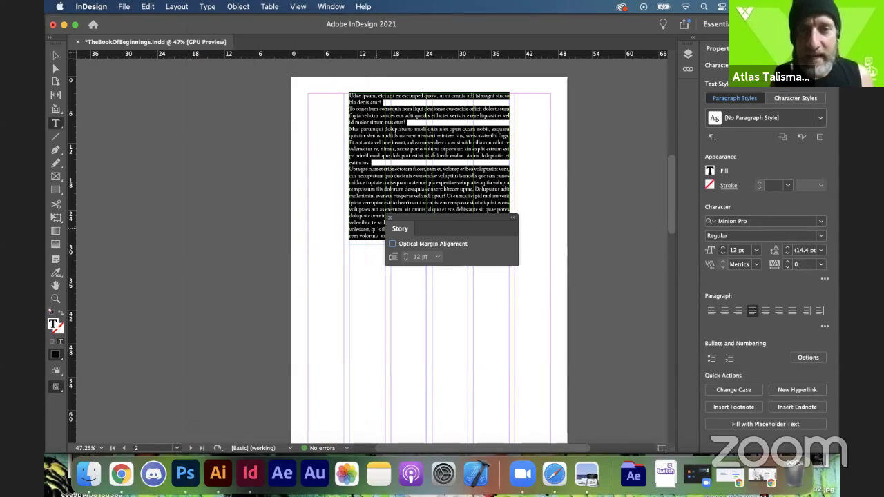
click(392, 243)
click(389, 217)
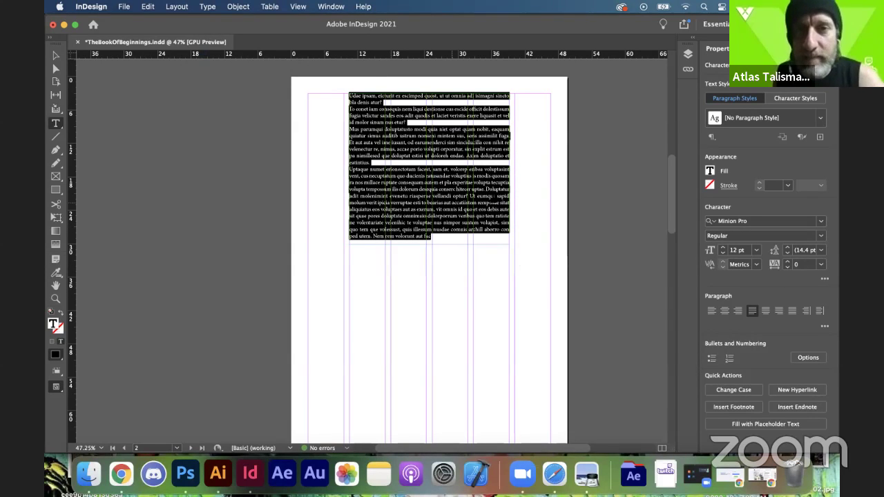
Step: Zoom in on the text frame's right edge and highlight "fuga." with its full stop to examine the hanging punctuation
key(super+equal)
key(super+equal)
key(super+equal)
key(super+equal)
key(super+equal)
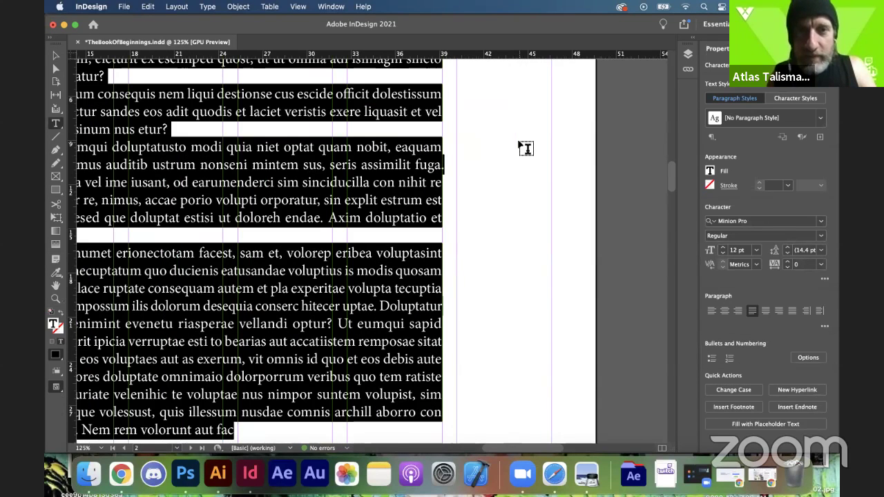
key(super+equal)
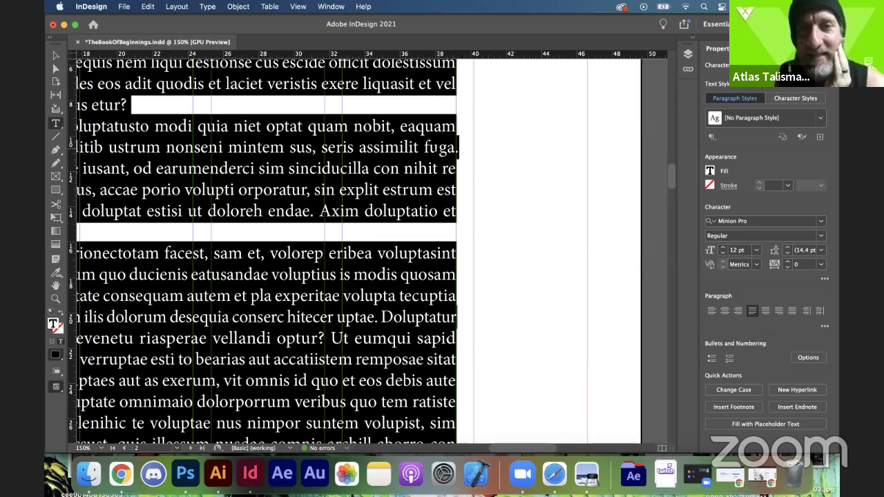
click(457, 147)
double_click(449, 147)
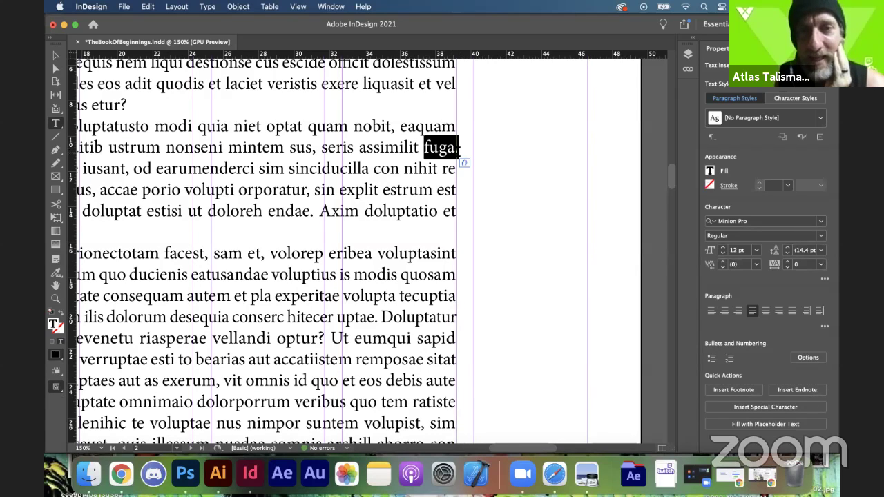
key(shift+Right)
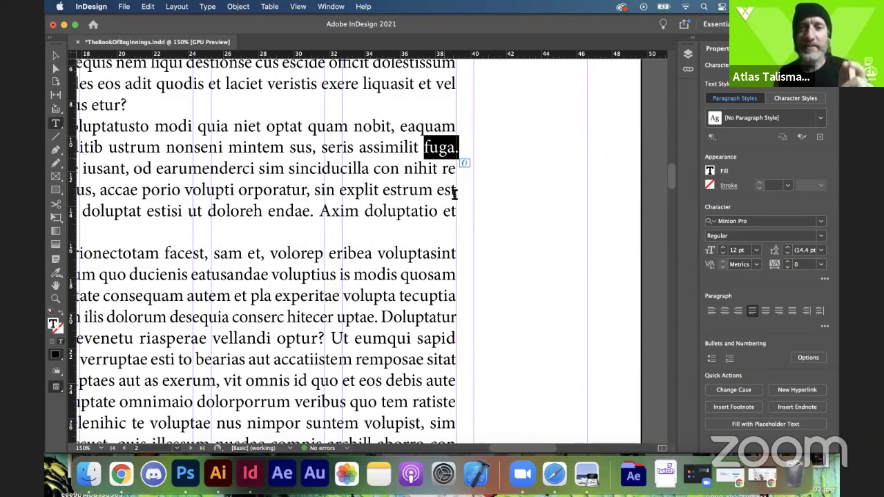
Step: Examine word spacing and both margin edges throughout the justified text block
scroll(470, 168, down, 5)
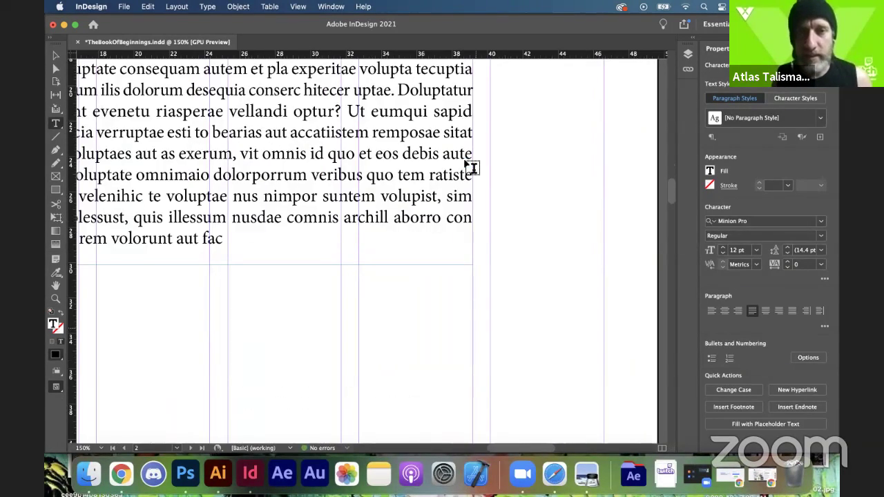
scroll(469, 168, up, 6)
scroll(482, 335, down, 8)
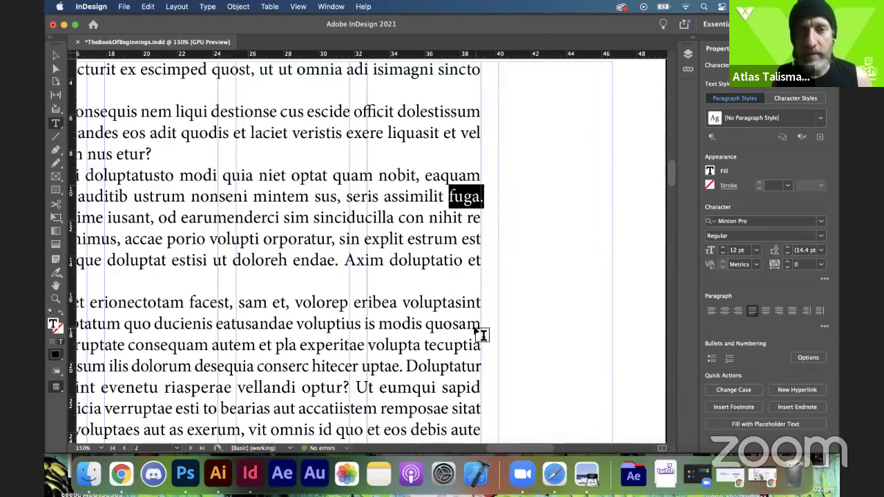
scroll(481, 335, left, 3)
scroll(481, 335, up, 1)
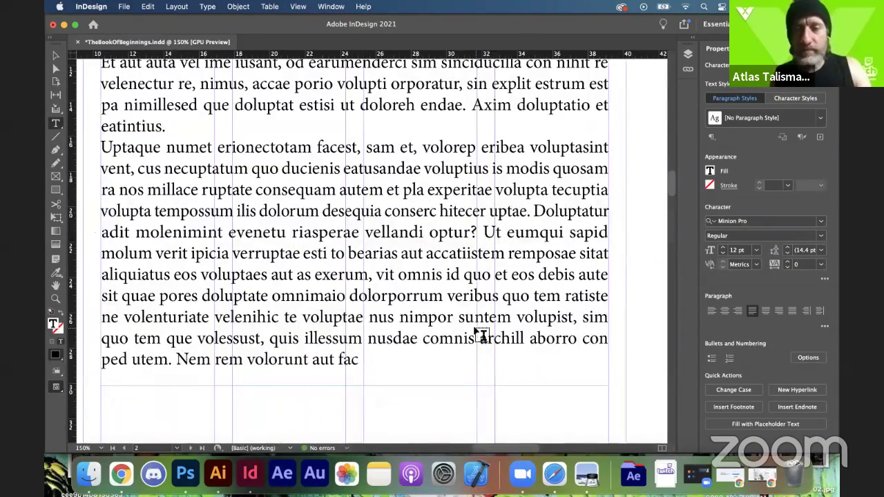
key(super+minus)
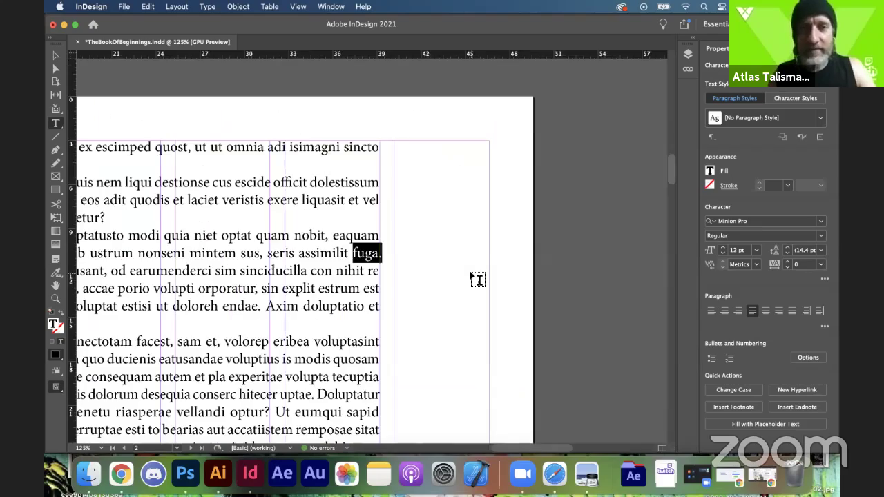
scroll(475, 279, left, 6)
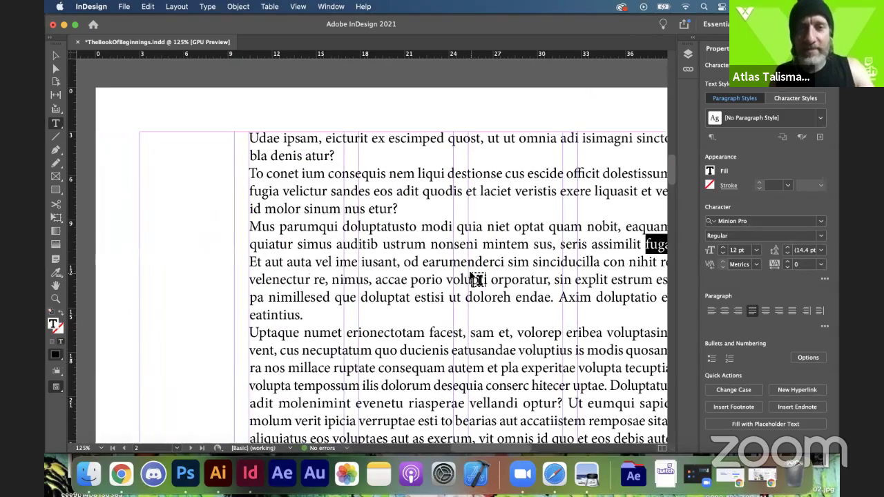
Step: Select all the text in the page 2 text frame and show the document's paragraph styles
key(super+minus)
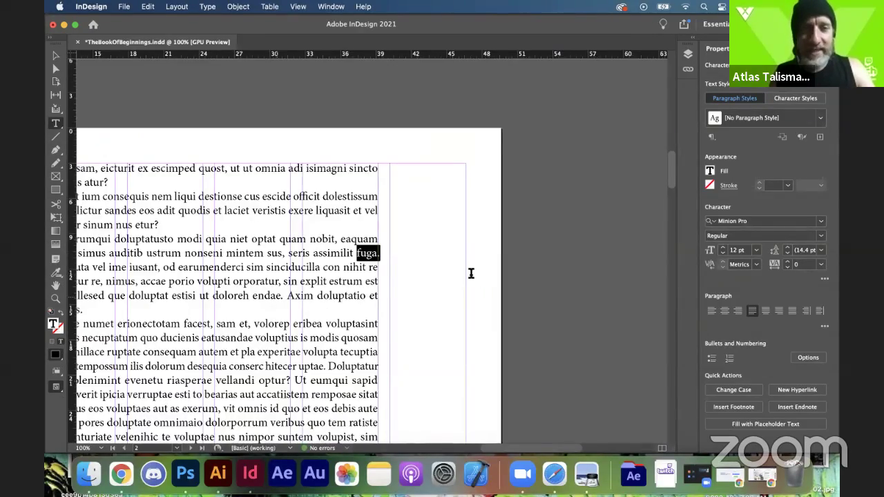
scroll(471, 273, down, 5)
scroll(471, 273, left, 6)
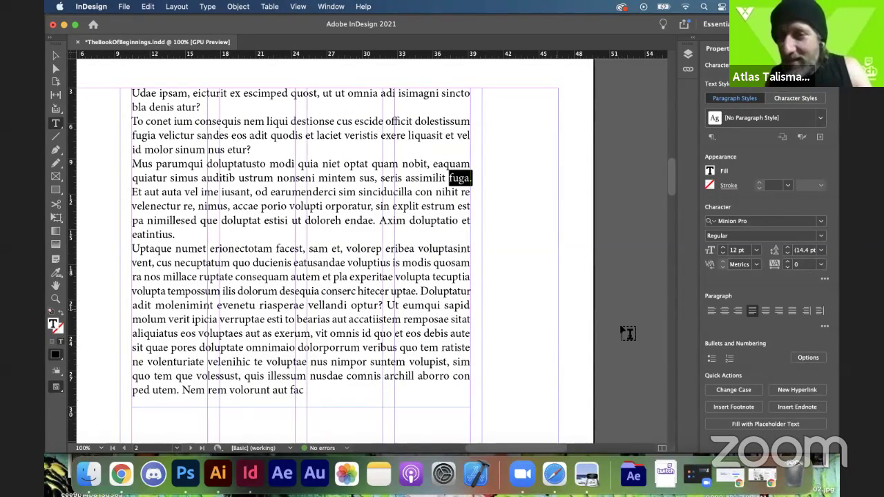
click(346, 381)
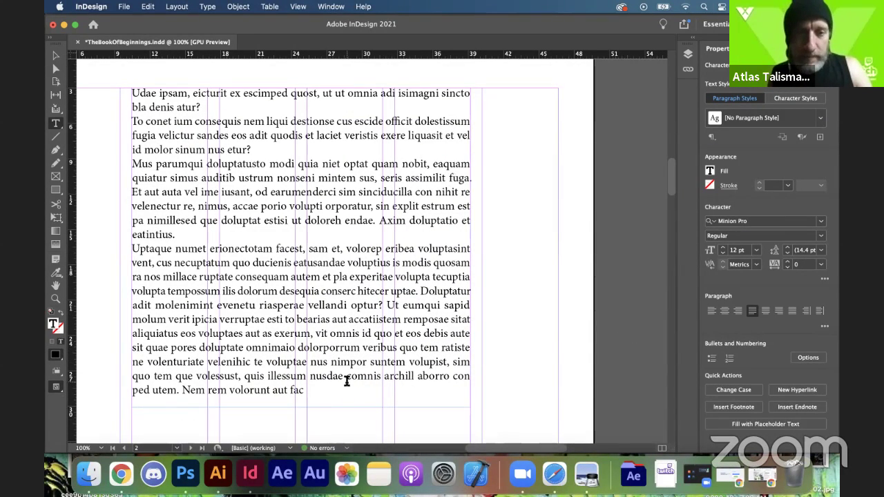
key(super+a)
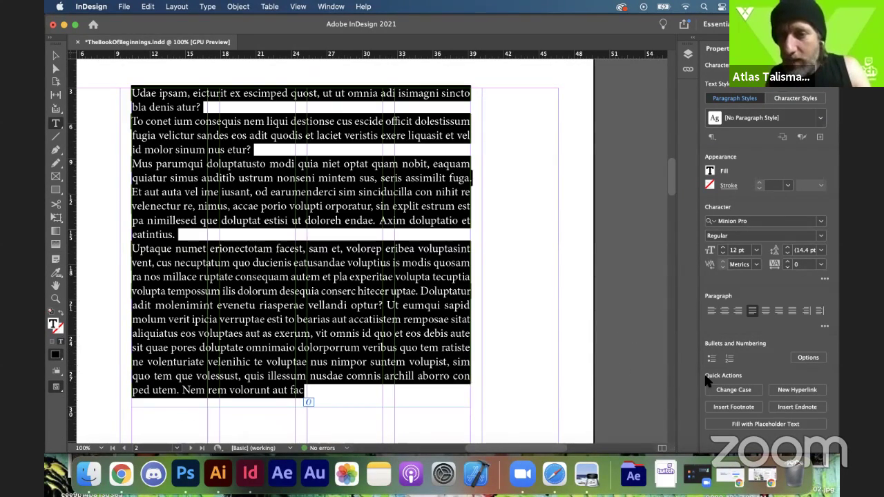
click(331, 8)
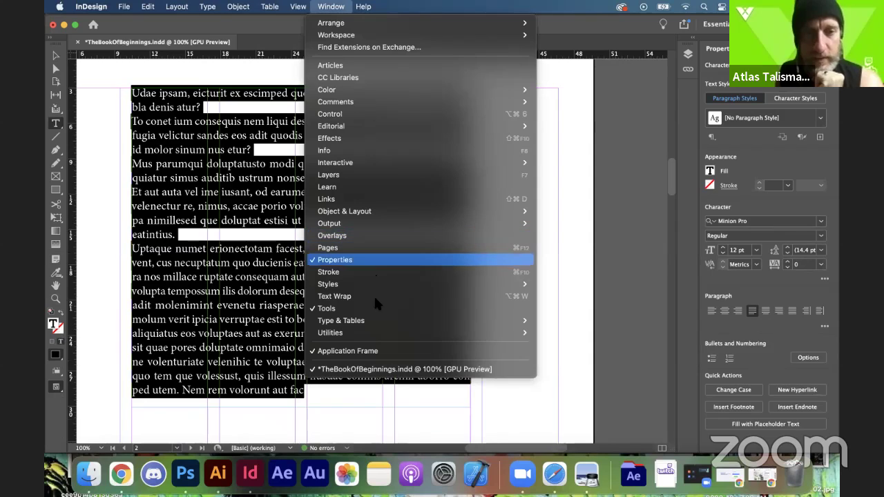
mouse_move(378, 320)
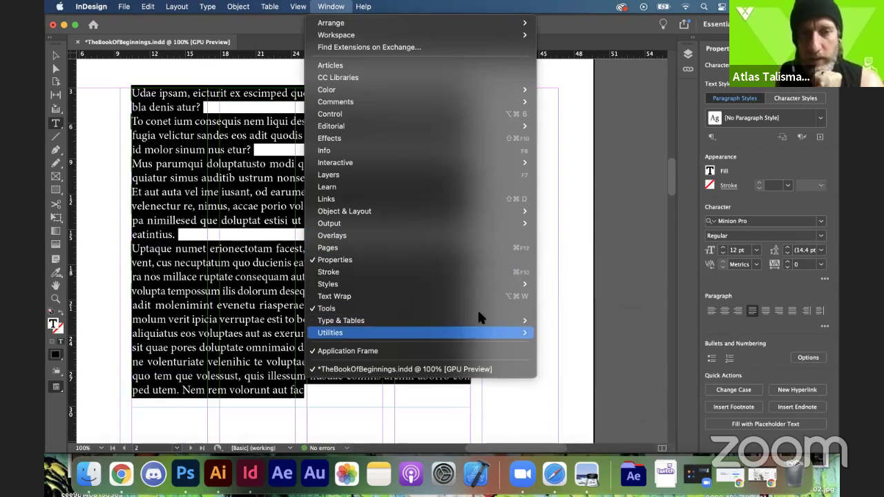
mouse_move(473, 285)
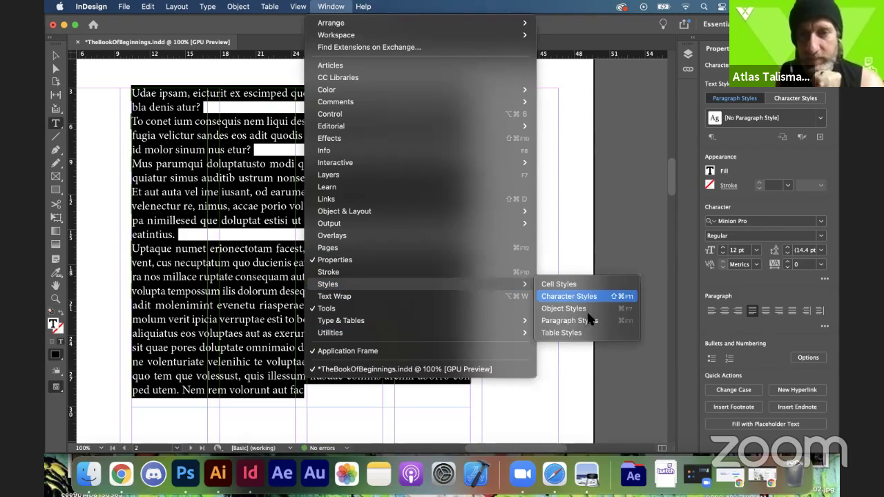
click(566, 320)
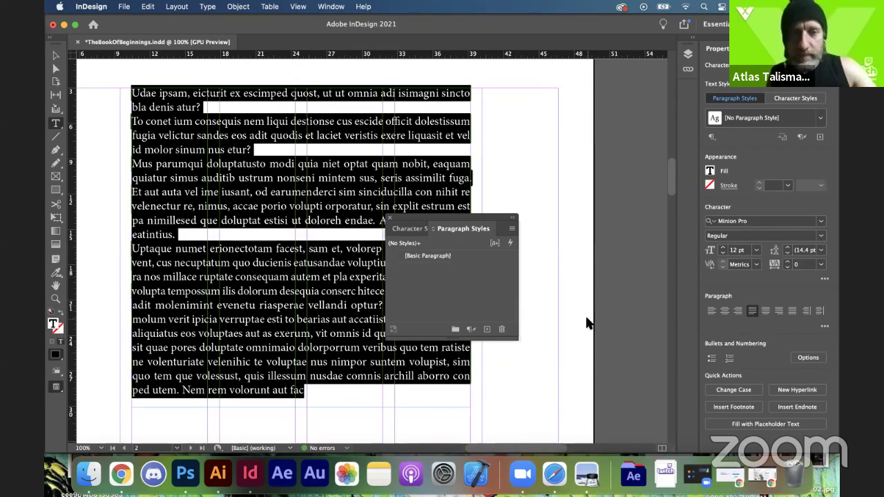
Step: Create a paragraph style from the selected justified text and name it Justified
click(487, 330)
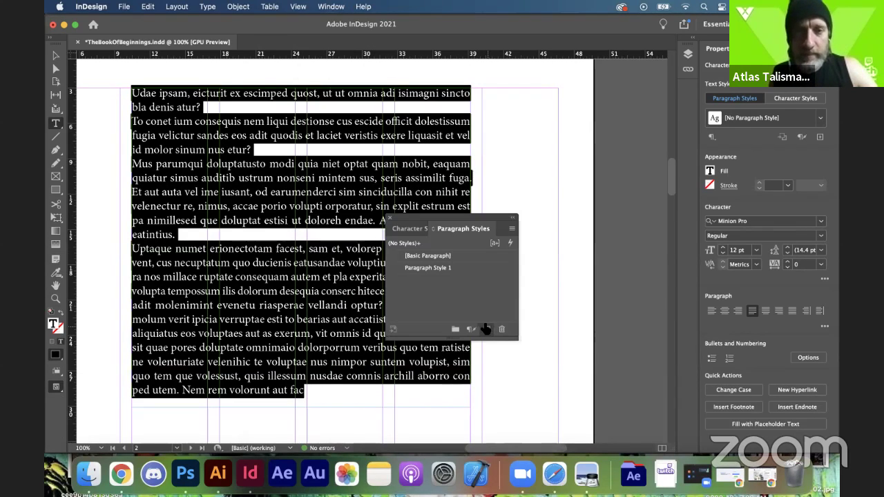
double_click(443, 268)
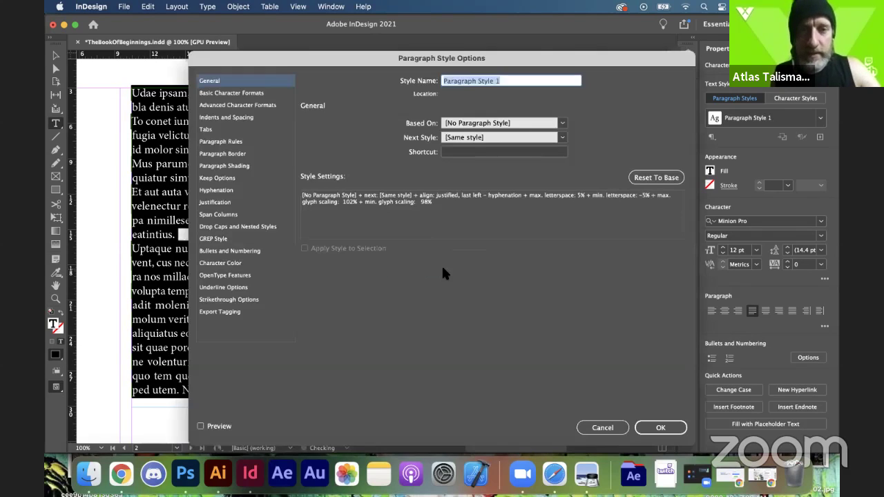
text(Justif)
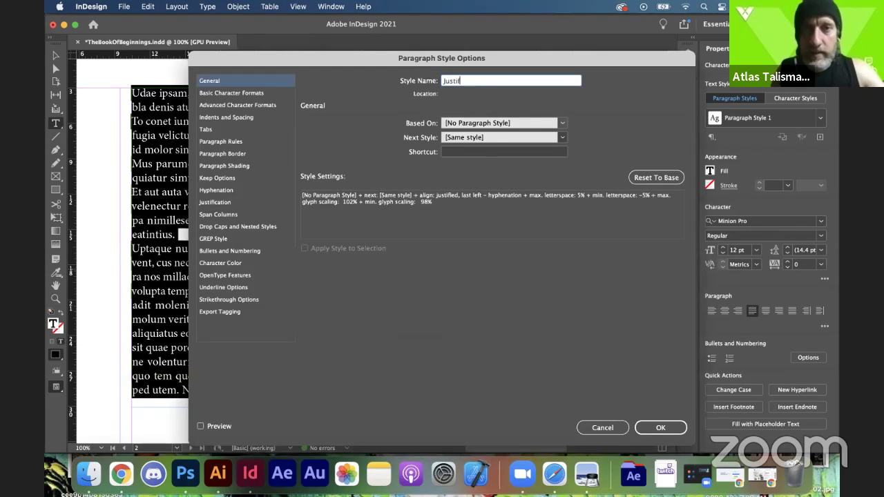
text(ied)
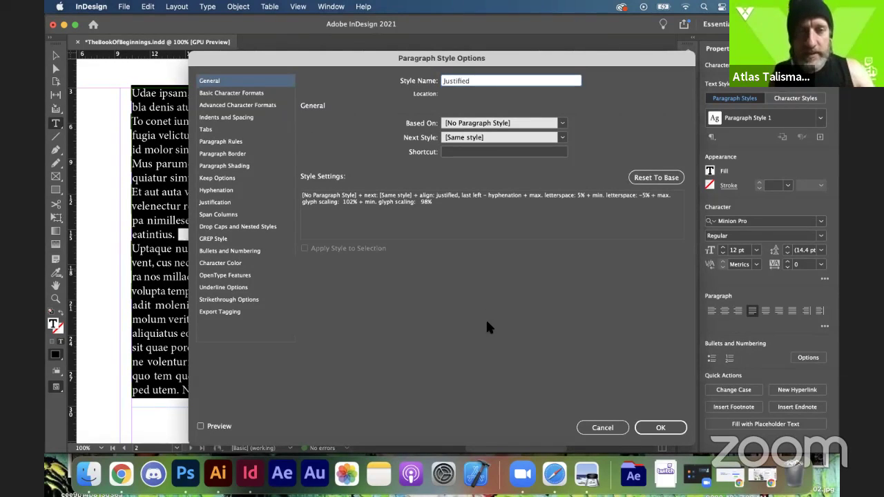
click(660, 428)
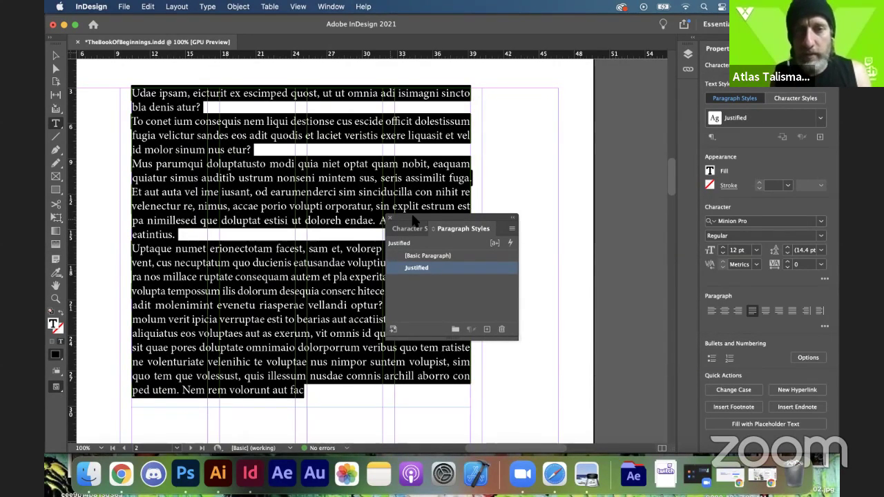
Step: Dock the Character Styles and Paragraph Styles panels beside the Properties panel and collapse them
drag(413, 219, 701, 209)
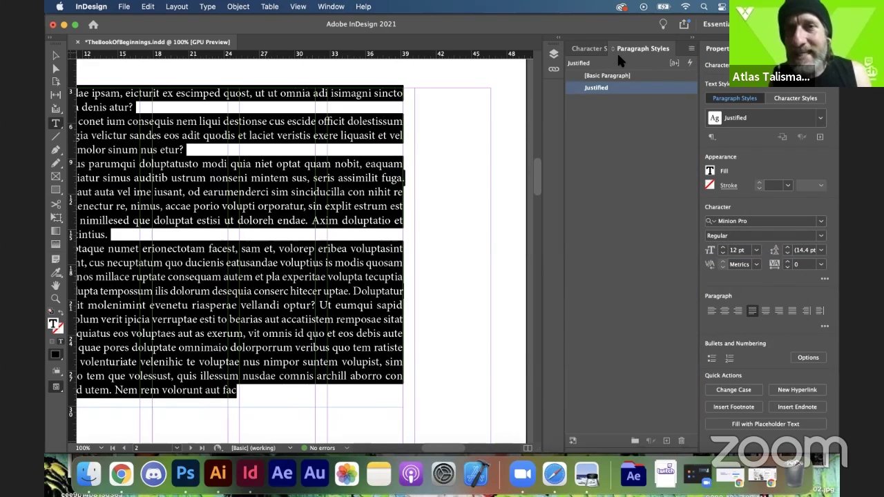
click(588, 49)
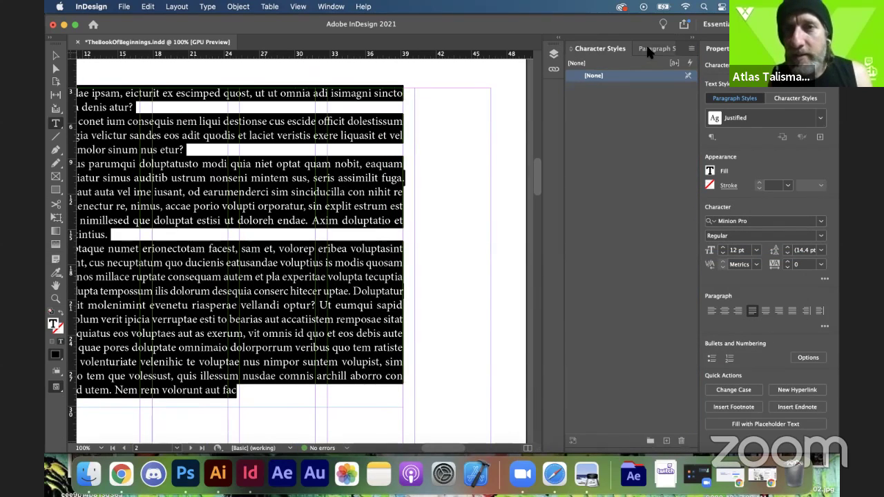
click(656, 49)
click(692, 38)
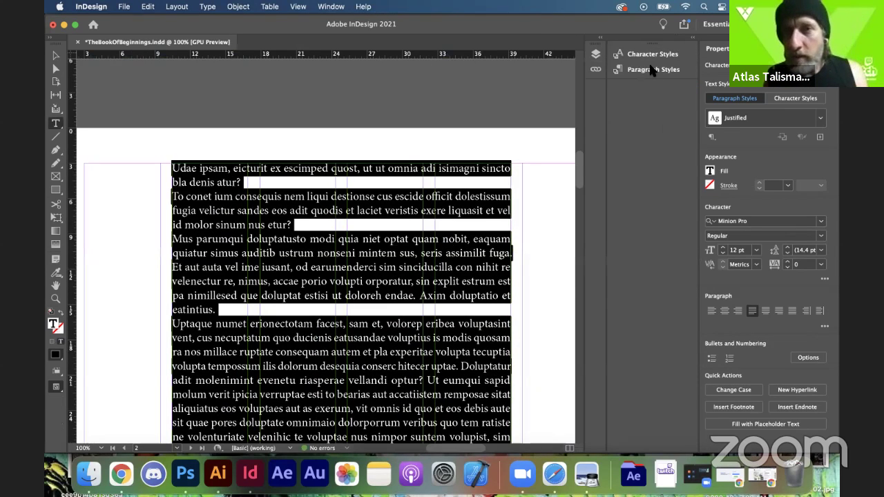
Step: Examine the justified text block as a whole and its line starts and ends at high magnification
scroll(464, 202, up, 2)
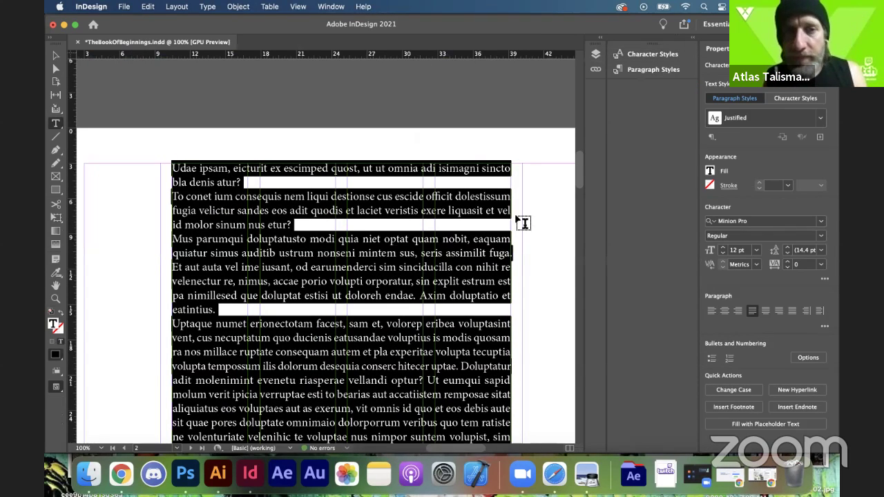
scroll(523, 221, down, 4)
scroll(528, 221, up, 3)
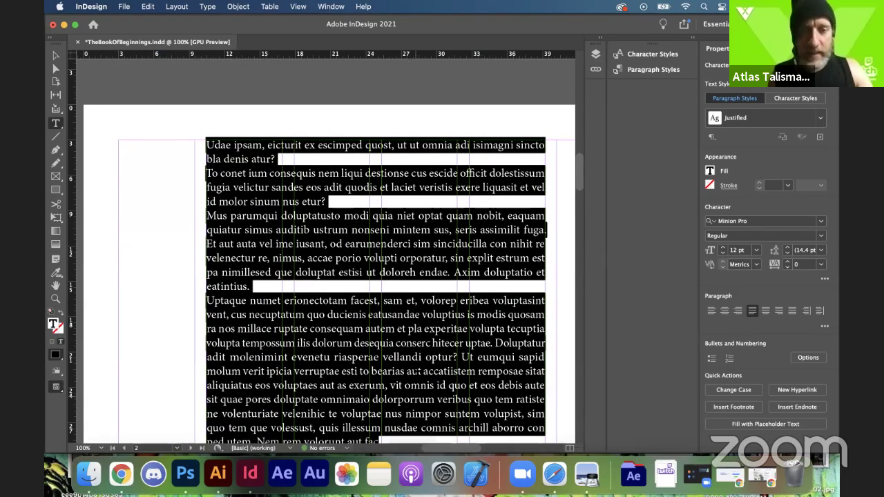
scroll(417, 393, down, 3)
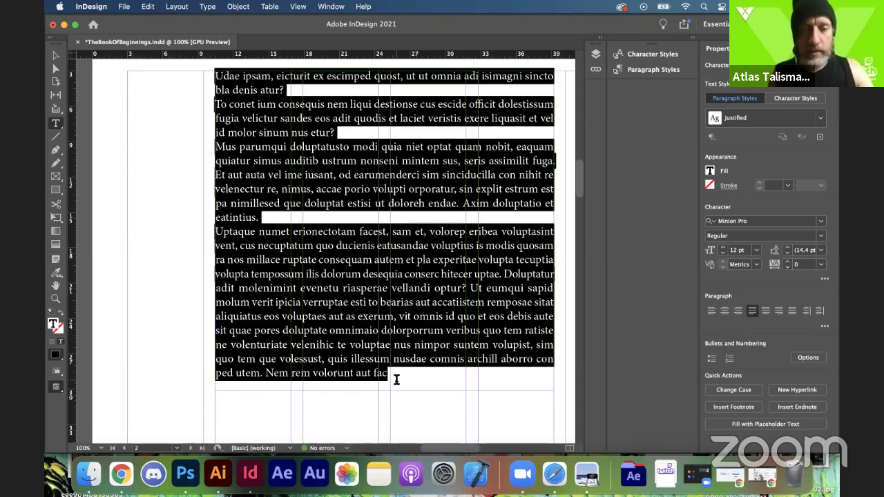
drag(391, 376, 199, 83)
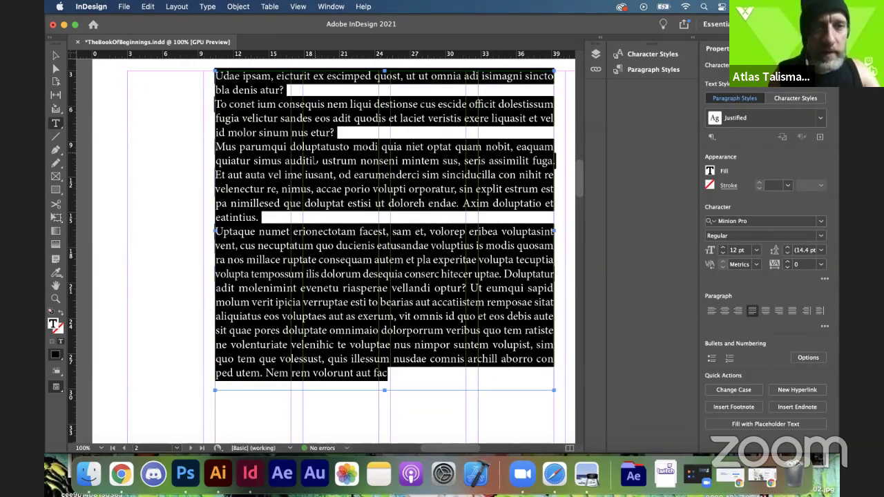
key(super+equal)
scroll(312, 149, right, 5)
key(super+equal)
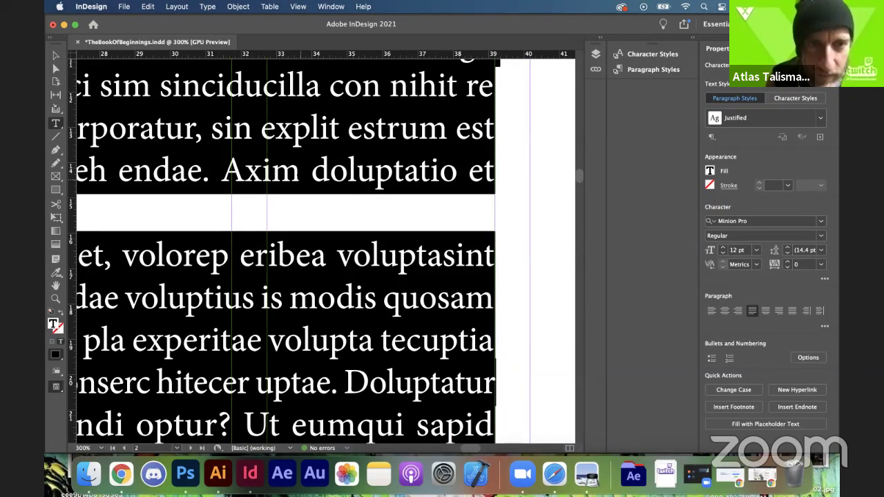
scroll(320, 226, left, 10)
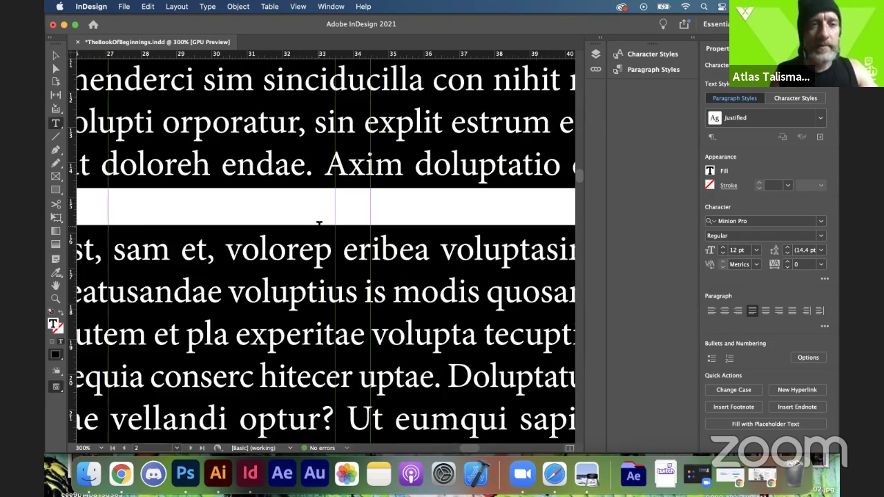
scroll(293, 154, up, 3)
scroll(292, 153, right, 3)
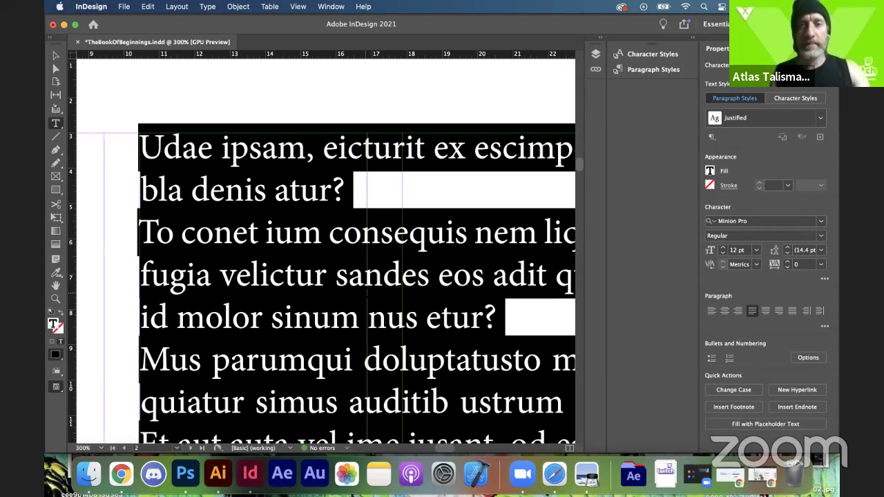
scroll(326, 280, down, 1)
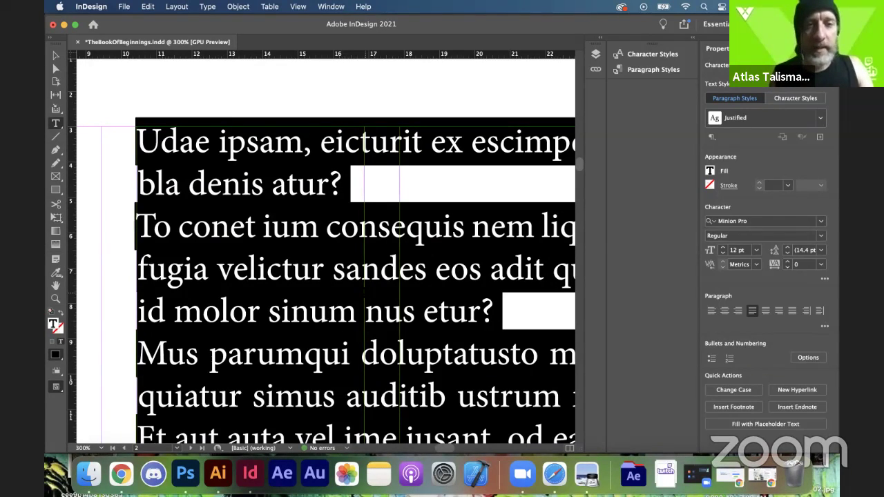
Step: Set the font of all the selected text to Helvetica with the Regular style
click(760, 222)
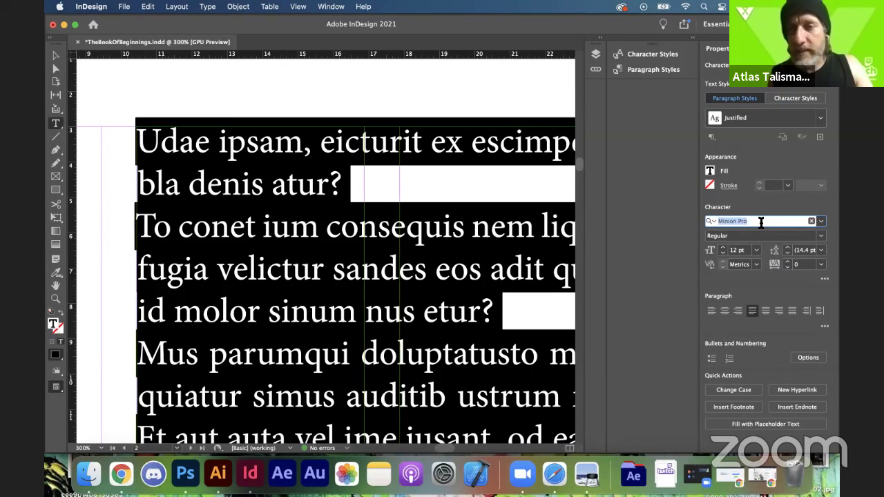
text(hel)
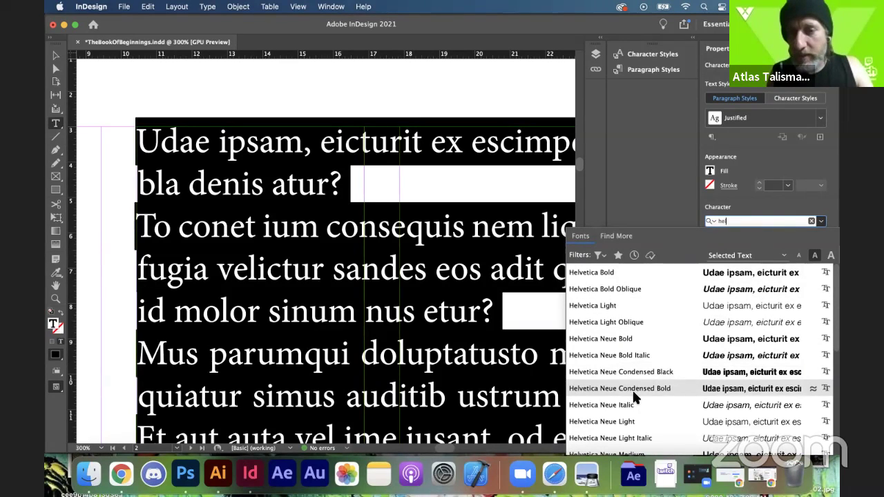
scroll(633, 412, down, 1)
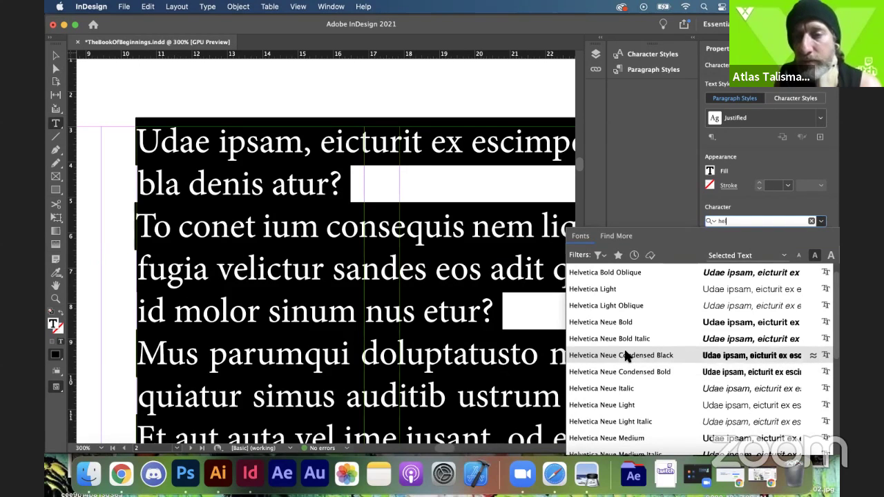
click(615, 273)
click(820, 236)
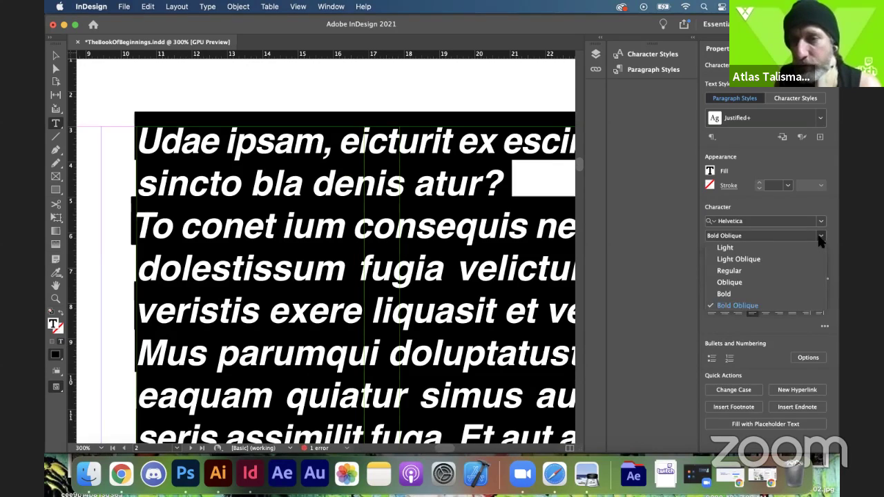
click(782, 265)
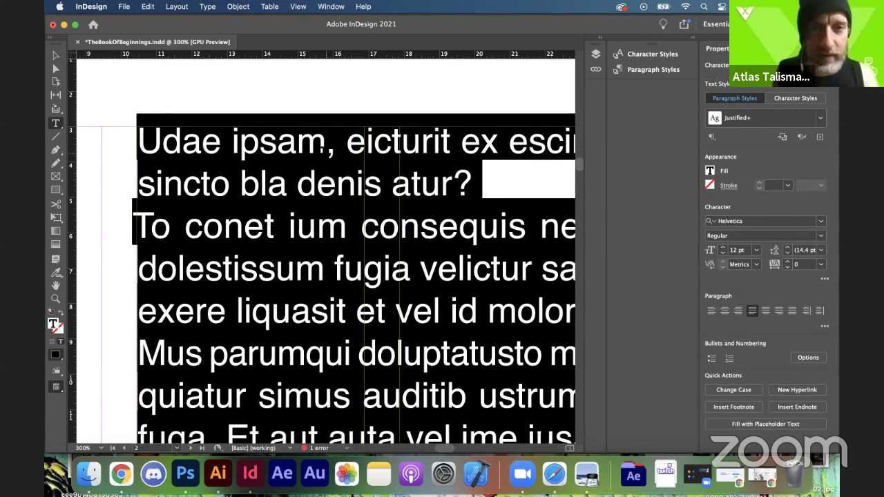
Step: Highlight the "m" of "ipsam" in the first line and examine the whole text block set in Helvetica
click(324, 144)
key(shift+Left)
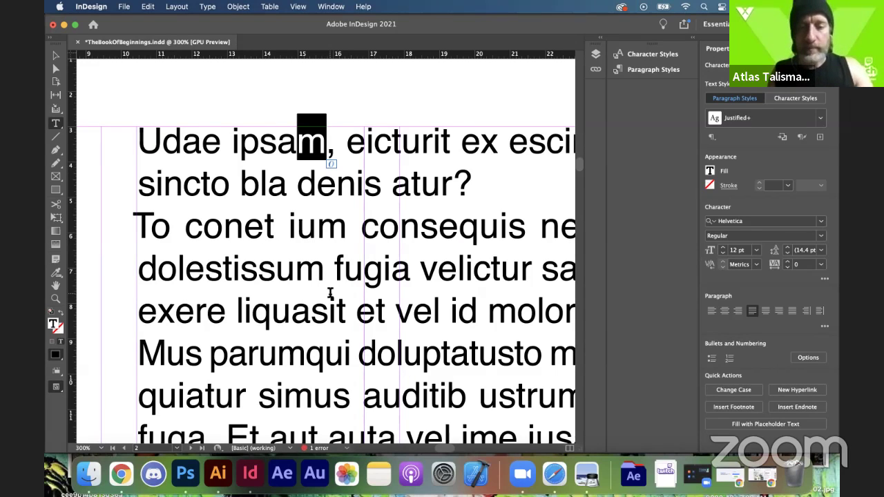
key(super+minus)
key(super+minus)
key(super+minus)
key(super+minus)
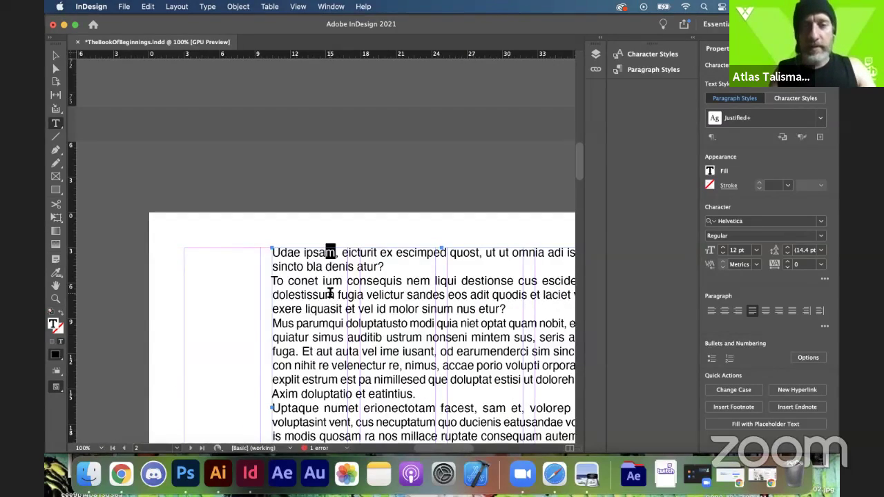
key(super+minus)
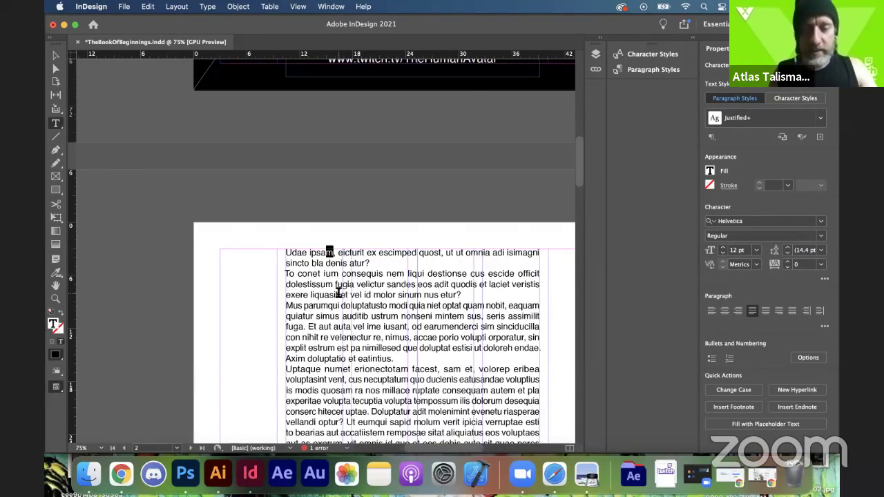
scroll(338, 293, down, 4)
scroll(338, 293, right, 2)
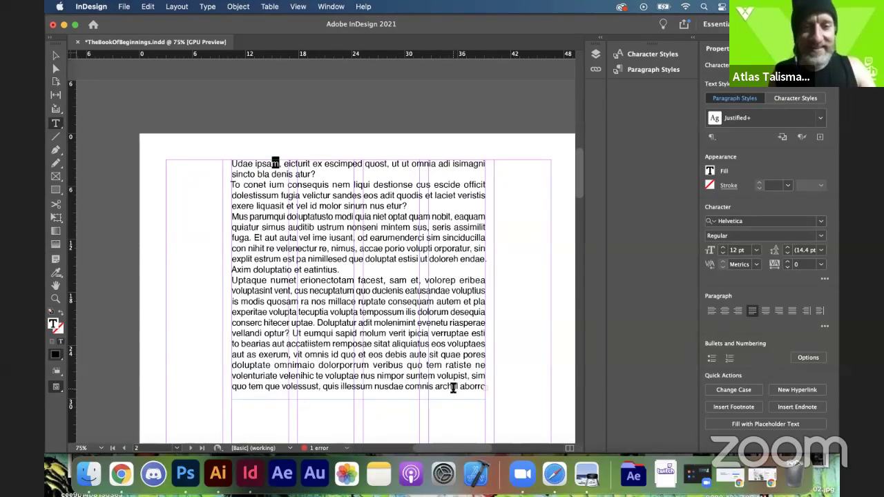
Step: Delete the last placeholder paragraph, then replace all the remaining placeholder text with "And"
double_click(452, 387)
double_click(453, 387)
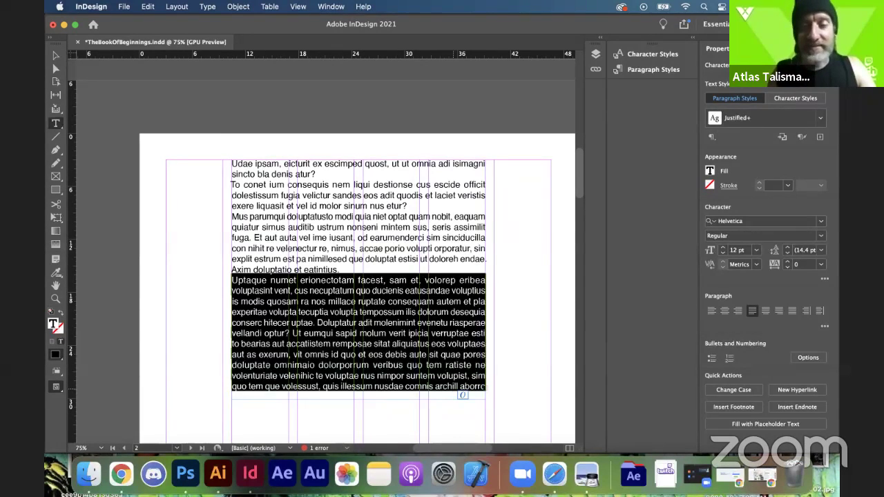
key(BackSpace)
shift+click(282, 206)
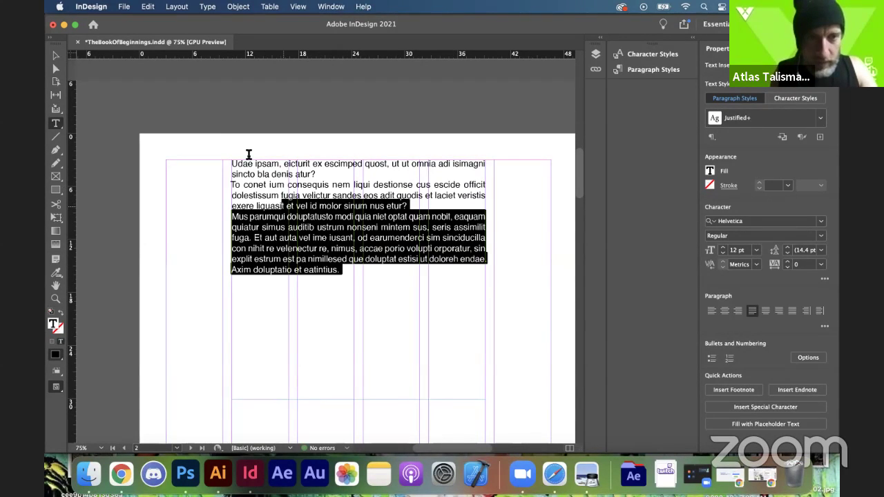
shift+click(234, 163)
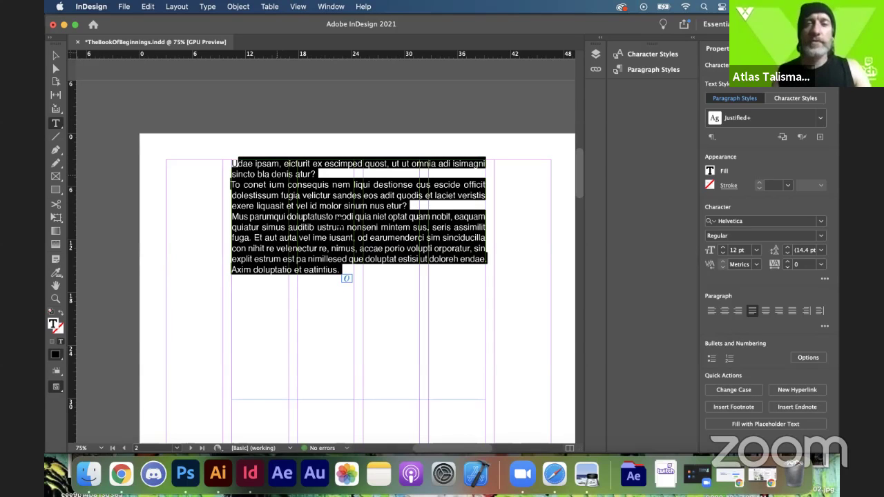
scroll(339, 221, up, 10)
scroll(339, 221, down, 9)
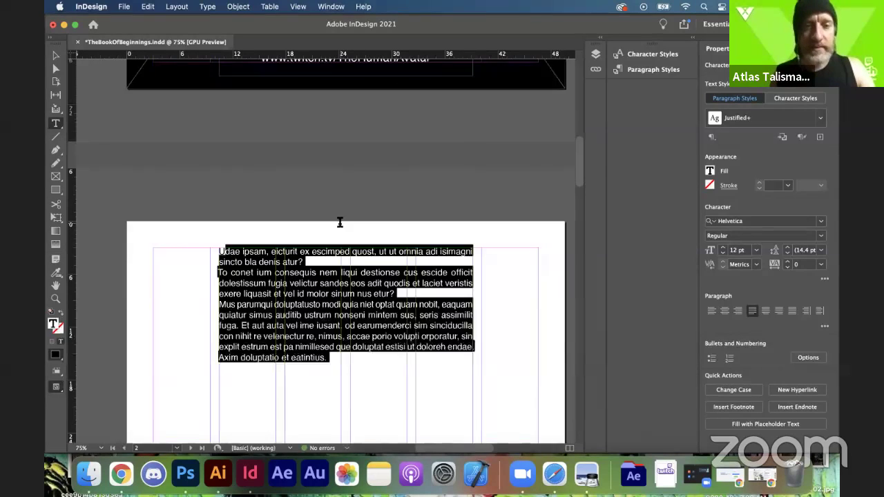
scroll(339, 222, down, 2)
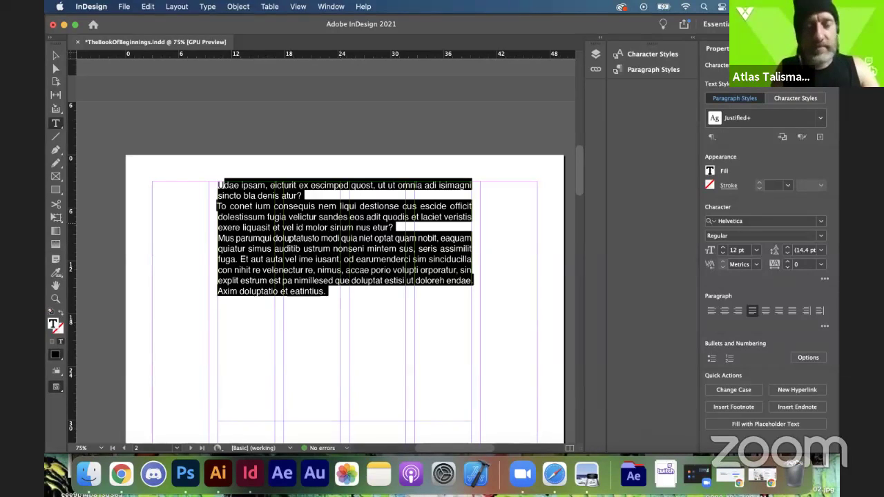
text(And)
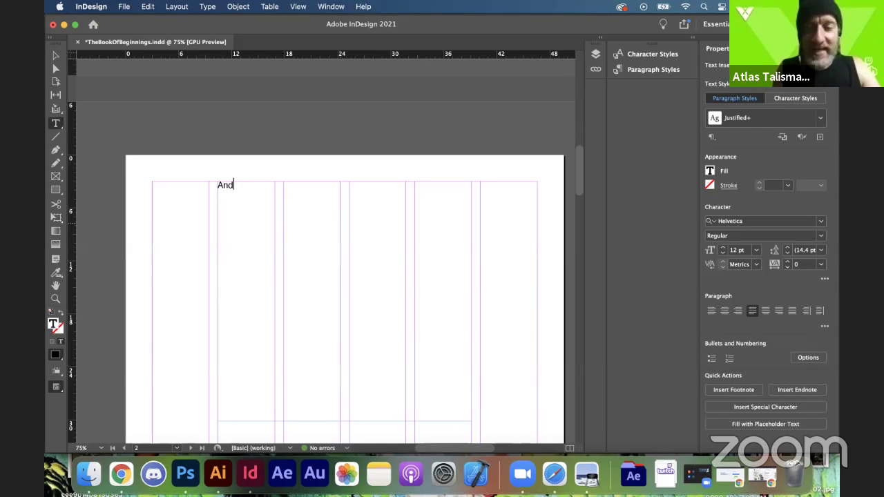
text( Hello World)
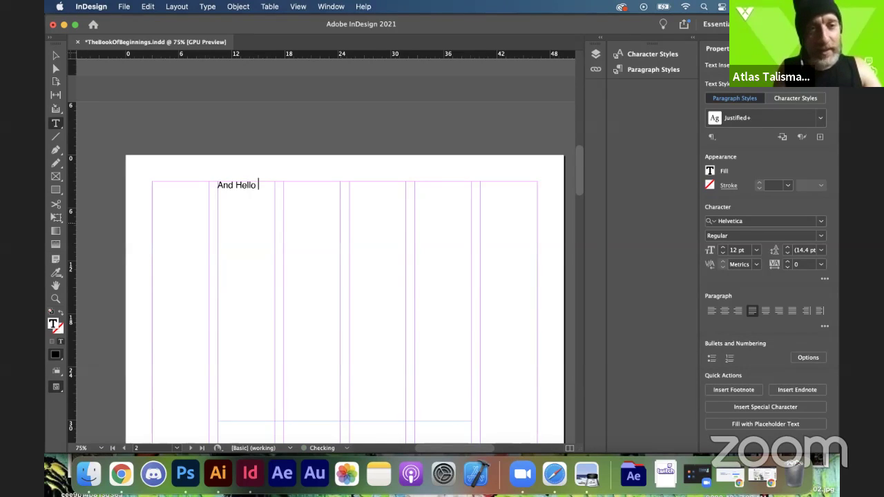
key(BackSpace)
key(BackSpace)
key(BackSpace)
key(BackSpace)
key(BackSpace)
key(BackSpace)
key(BackSpace)
key(BackSpace)
key(BackSpace)
key(BackSpace)
key(BackSpace)
key(BackSpace)
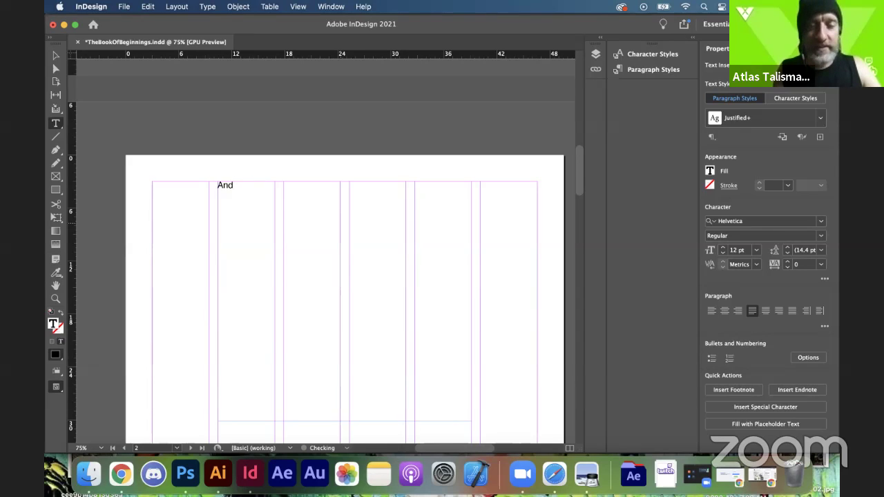
Step: Add an ellipsis before "And" and complete the opening line so it reads "...And so we begin"
click(219, 185)
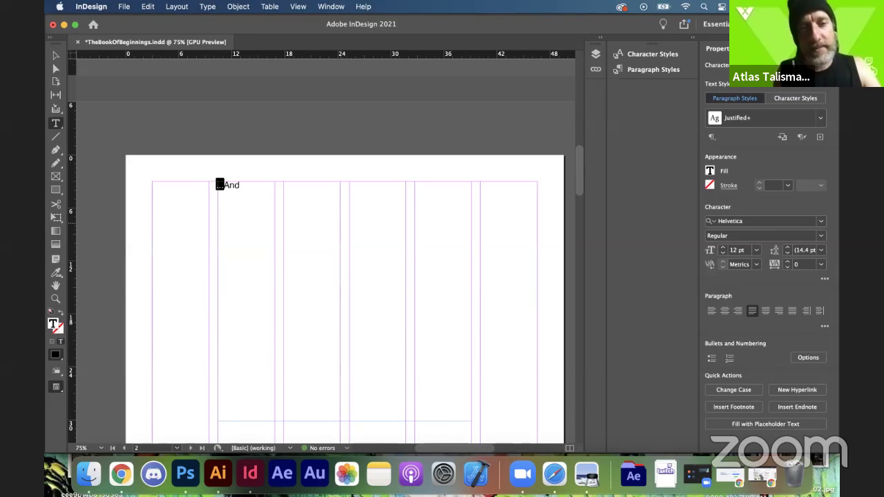
text(.)
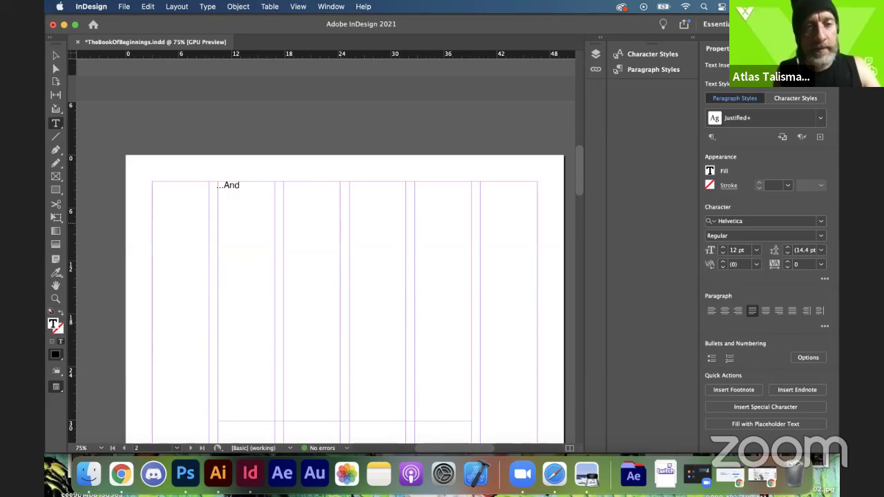
click(235, 185)
click(240, 185)
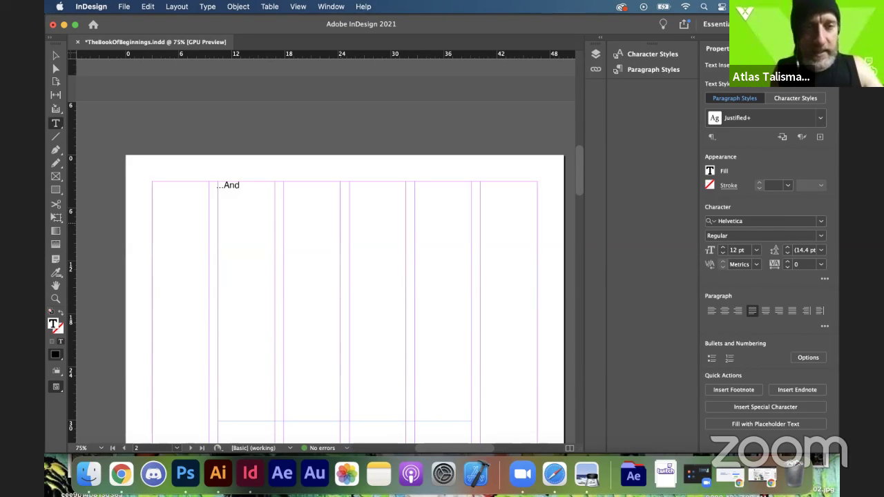
text(e begin)
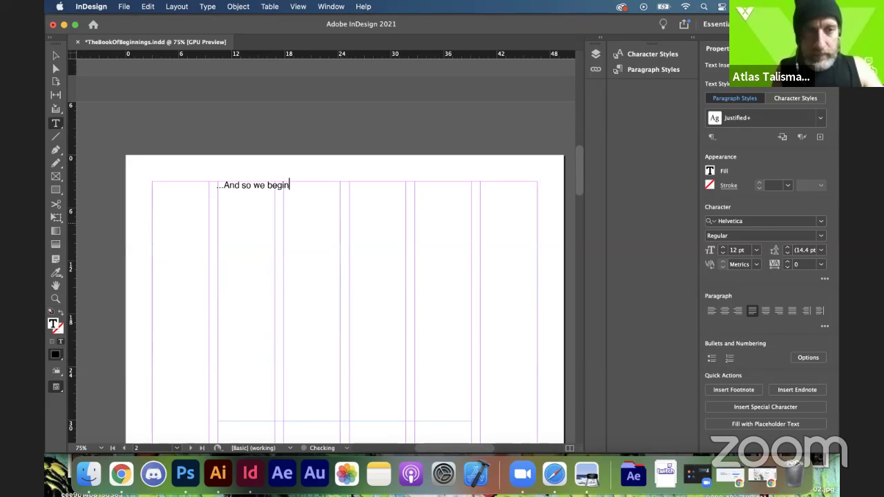
Step: Leave an empty line and write the paragraph "We are in a continual state of beginning, each moment a rebirth of Now."
key(Return)
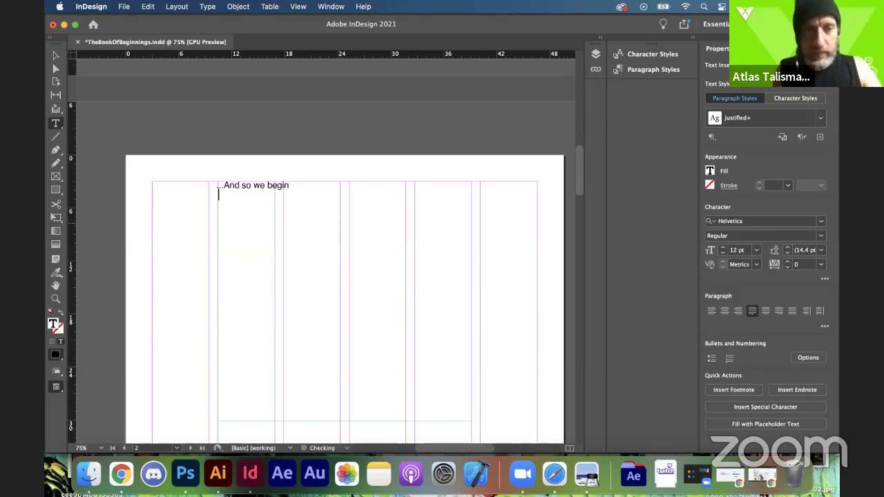
text(We are )
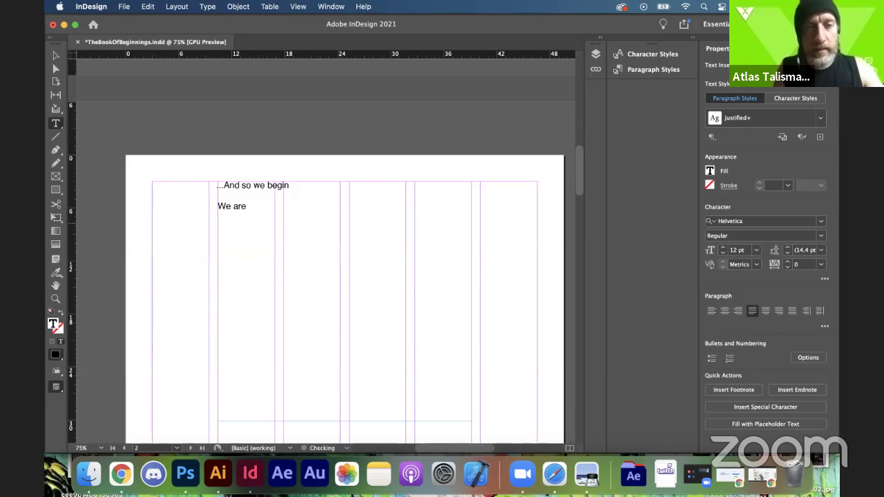
text(in)
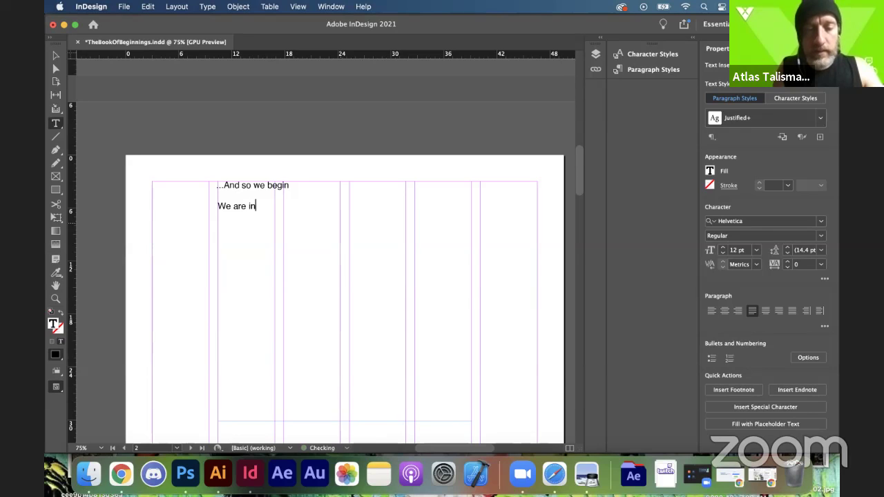
text( a continual )
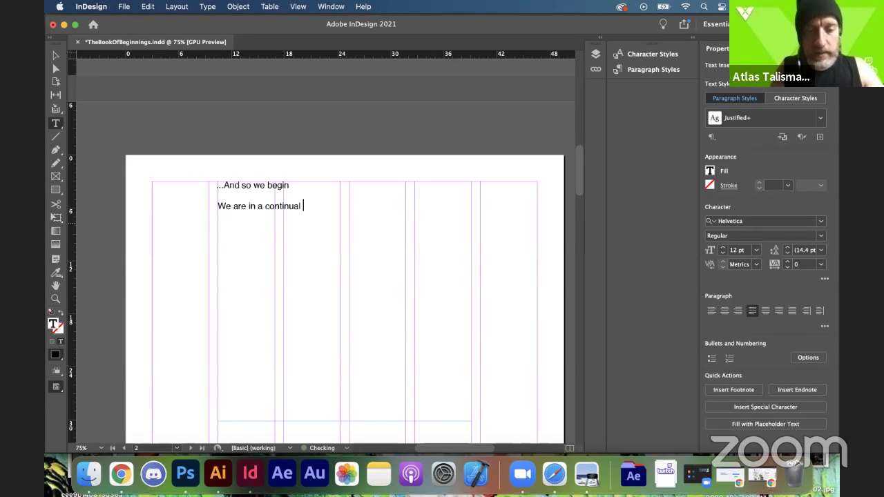
text(state of beginning)
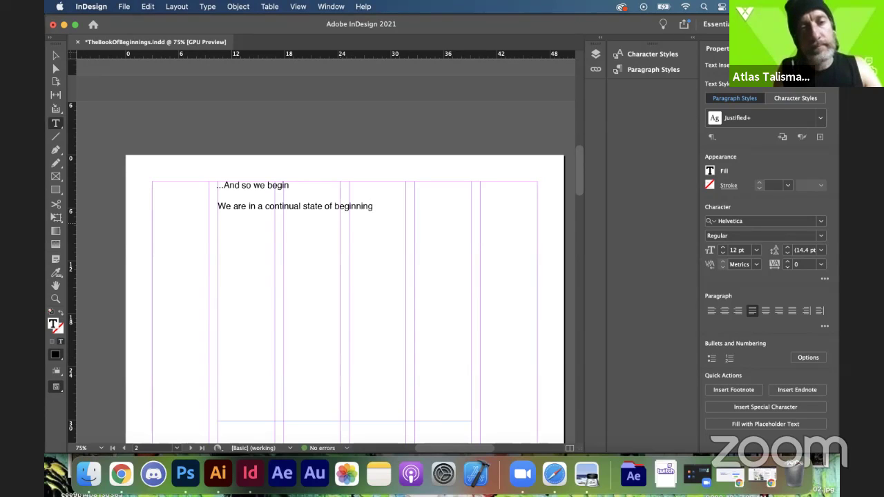
text(, each moment a )
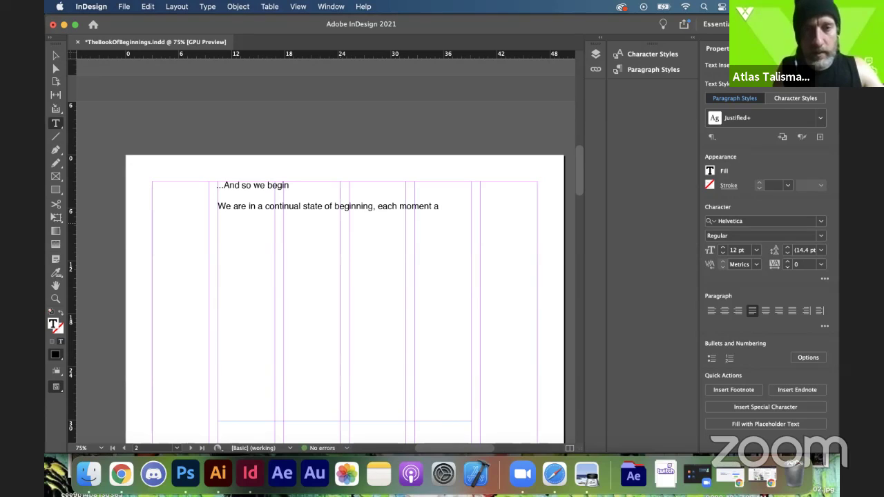
text(rebirth)
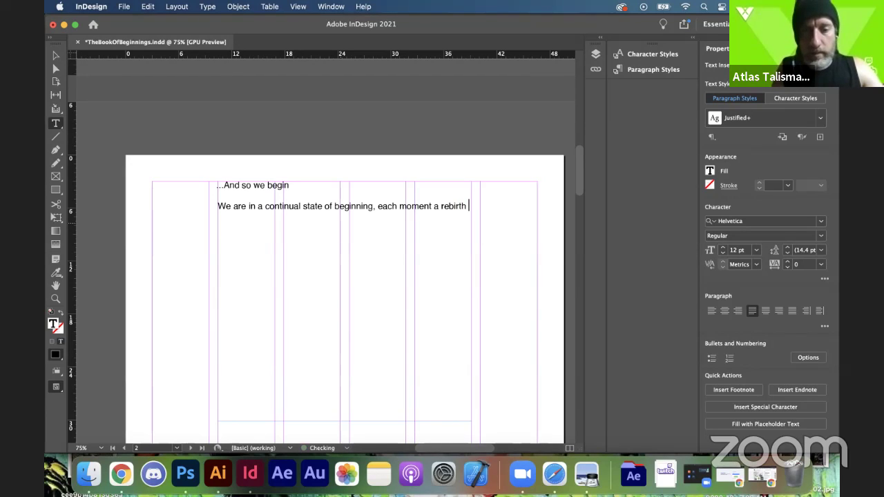
text( of Now)
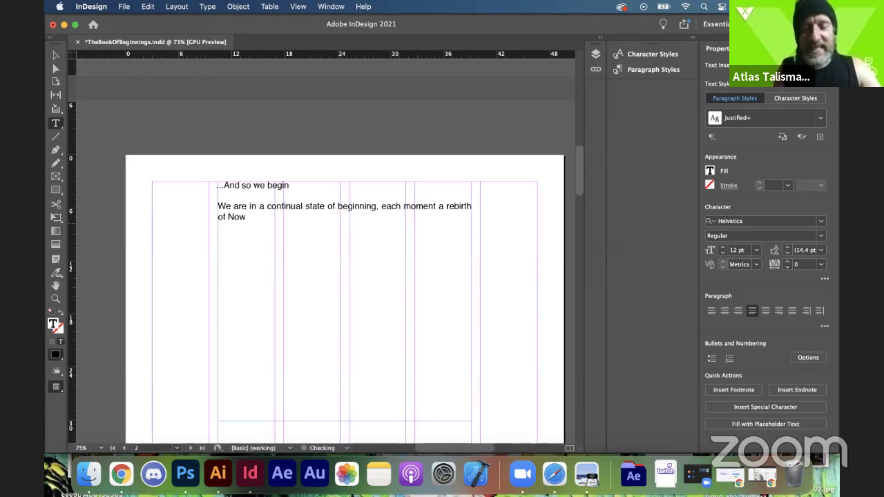
text(.)
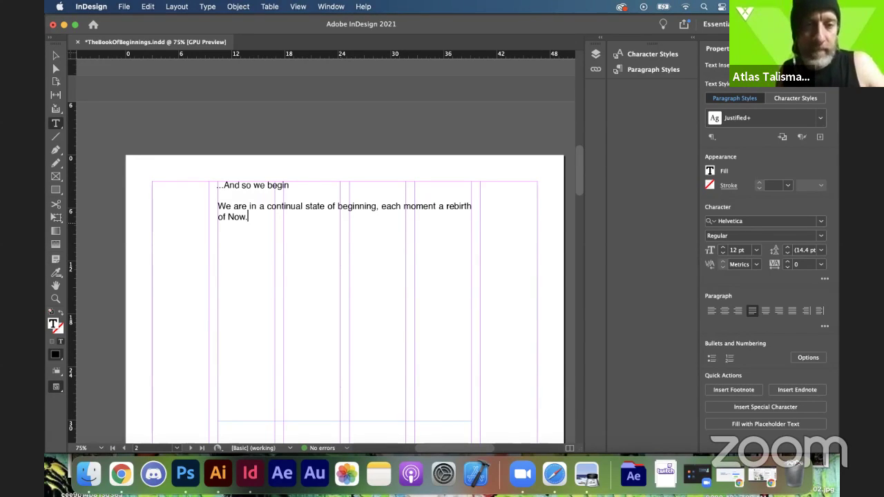
Step: Check the page in preview mode, return to the normal view and move the text frame straight down to Y 9p10.545
scroll(379, 226, down, 2)
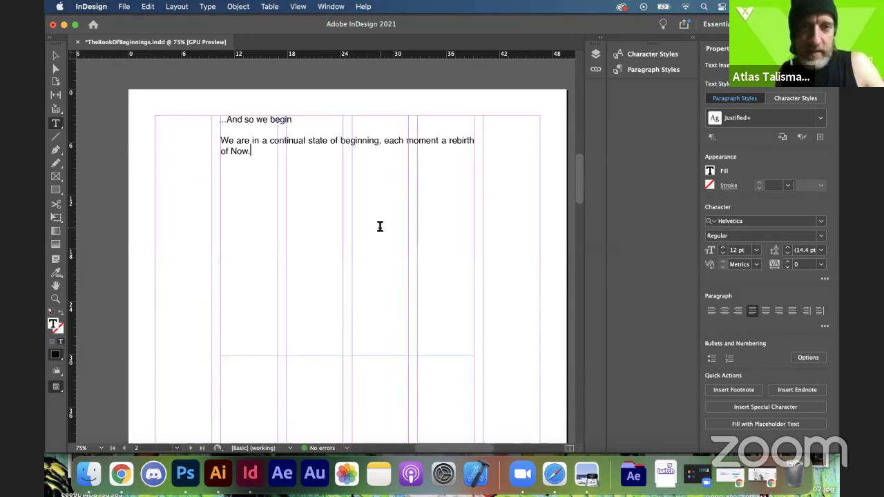
click(53, 58)
click(123, 112)
key(w)
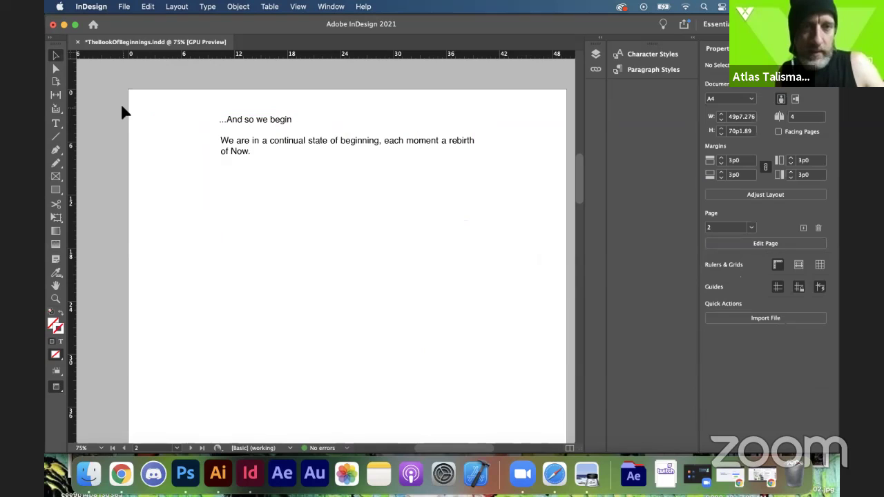
key(w)
drag(278, 145, 281, 205)
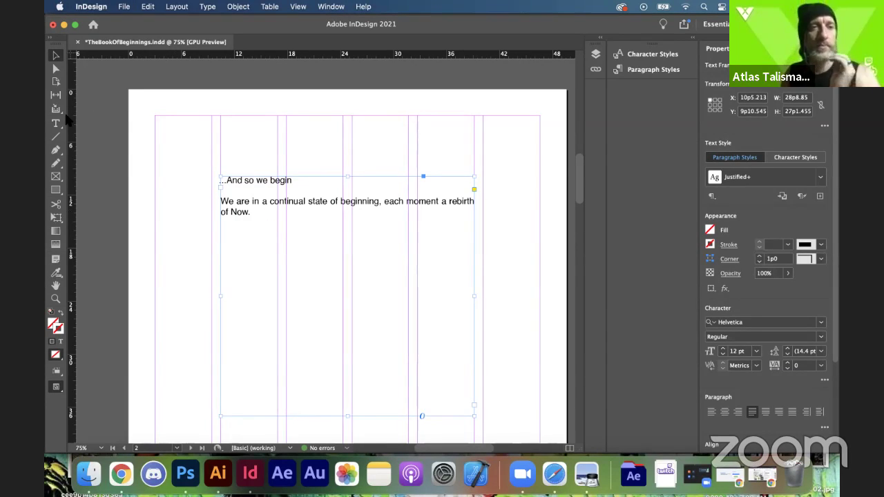
Step: Draw a one-column-wide placeholder frame about 6p5 by 17p10 at the top margin, rotate it a quarter turn and place it above the text as a spacer
click(55, 57)
click(56, 176)
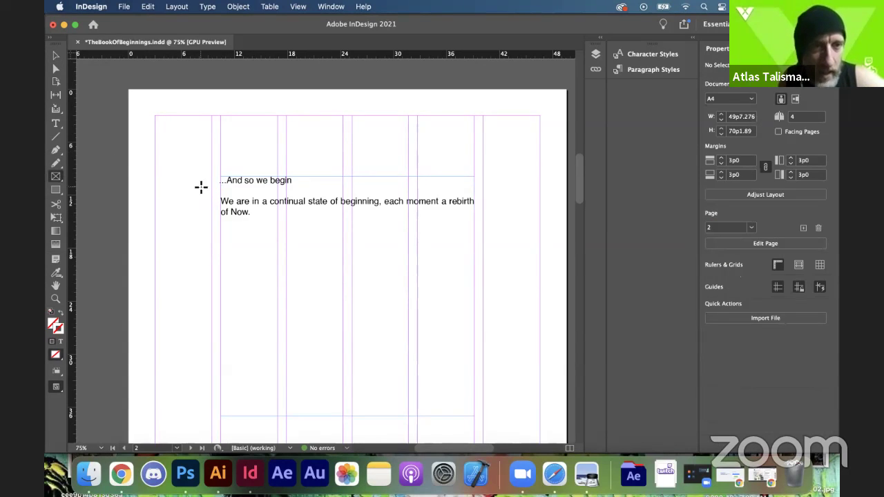
drag(154, 117, 211, 272)
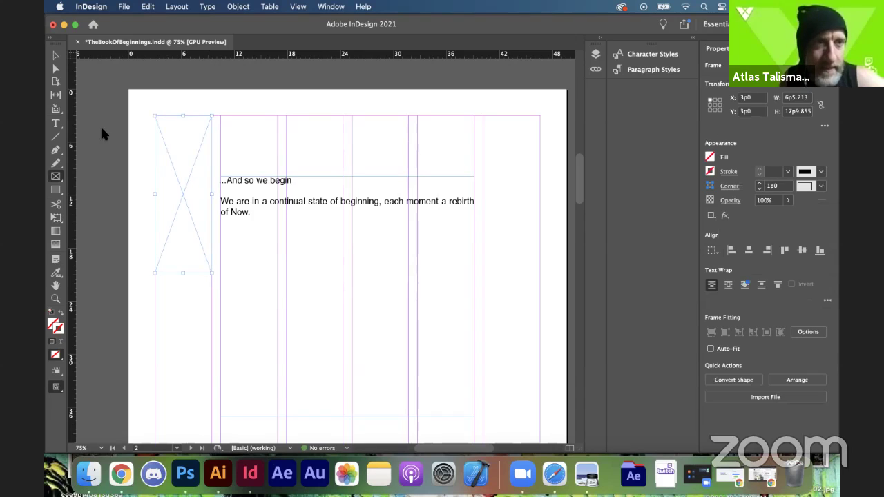
click(53, 61)
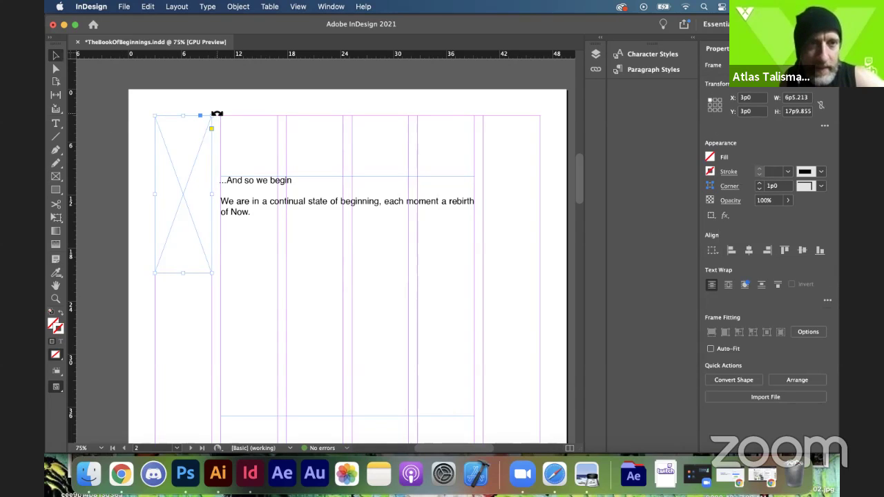
drag(217, 114, 292, 141)
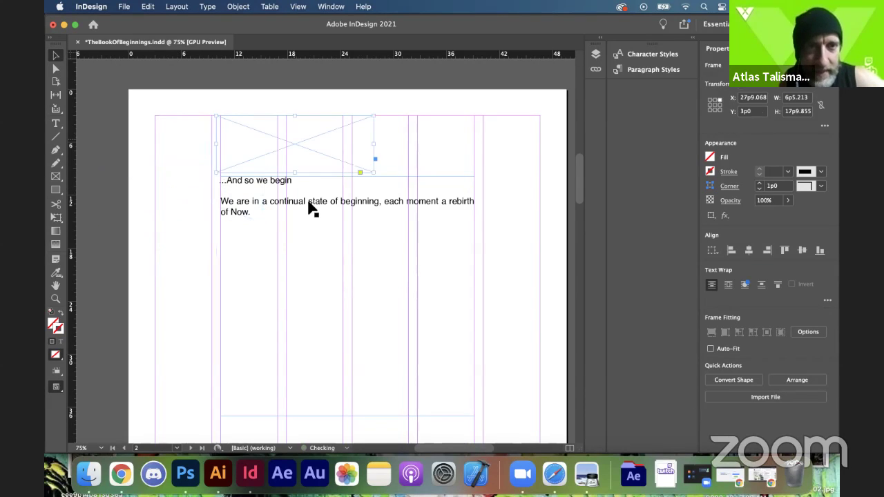
Step: Nudge the text frame up to the spacer frame's lower edge at Y 9p5.545 and delete the spacer frame
click(314, 215)
key(Up)
key(Up)
key(Up)
key(Up)
key(Up)
key(Up)
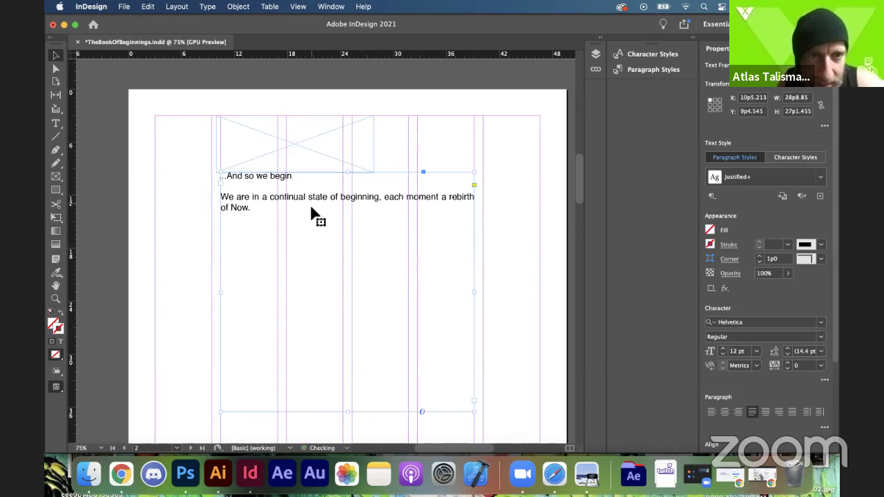
key(Down)
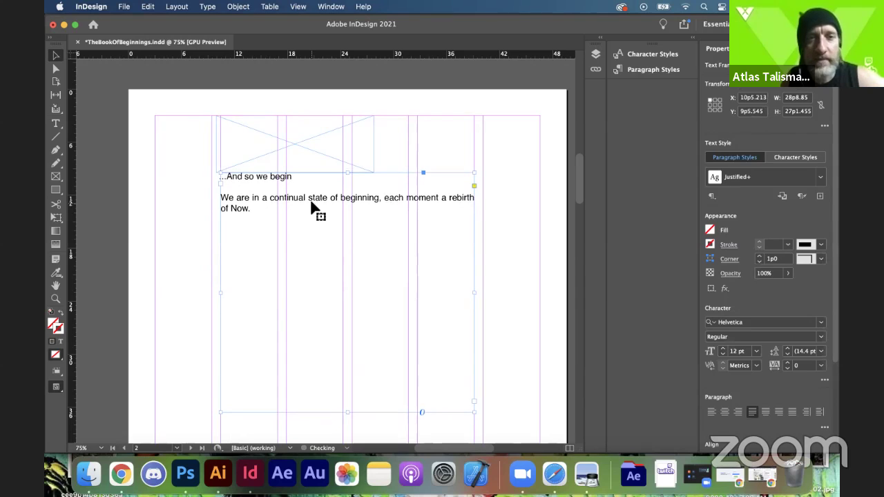
click(297, 158)
key(Delete)
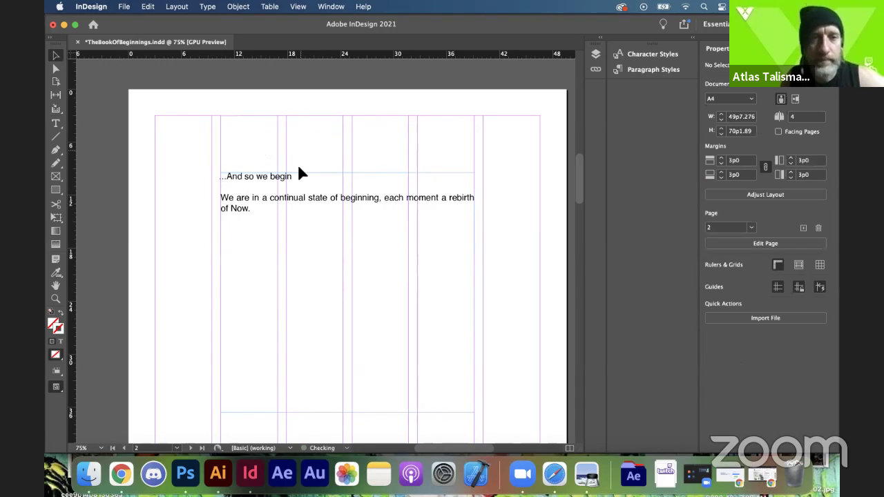
Step: Switch the page to preview mode and continue the paragraph after "Now." with "As Vicarions we aspire to meet that moment, empty"
key(w)
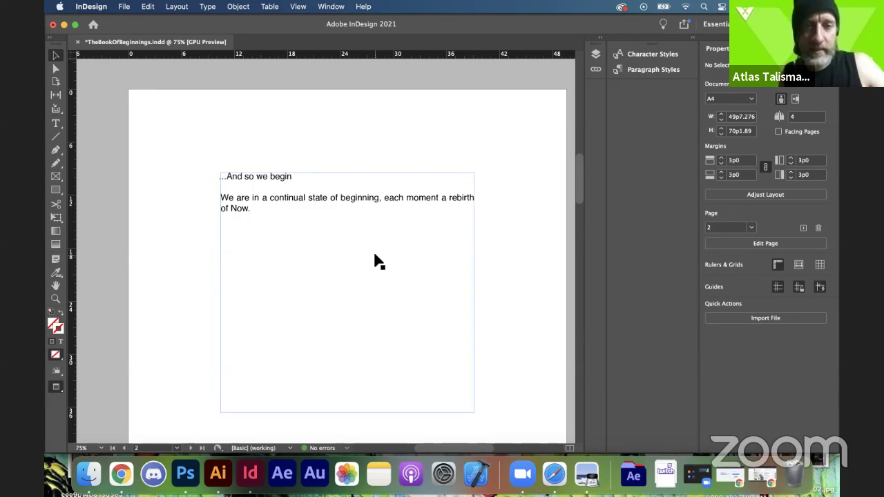
key(t)
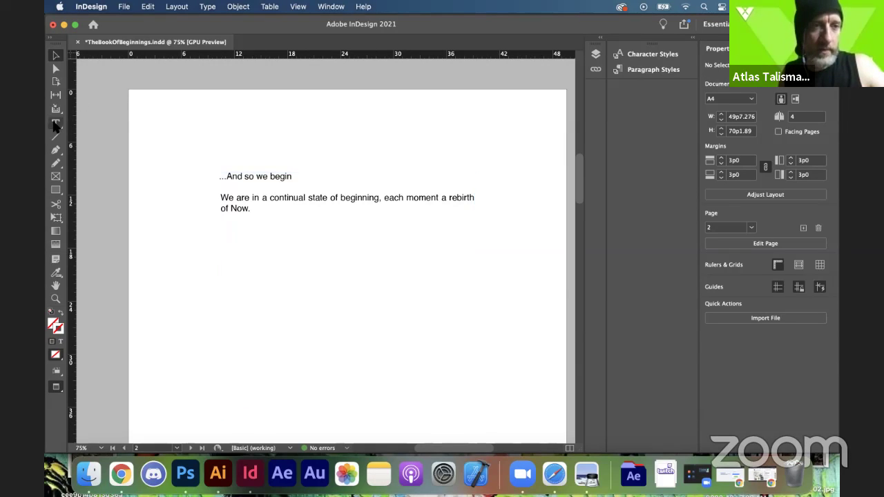
click(254, 207)
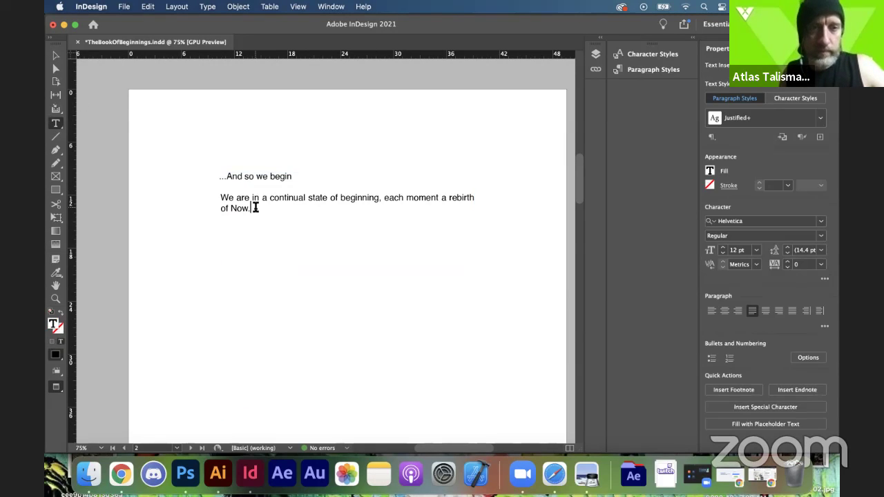
text(As )
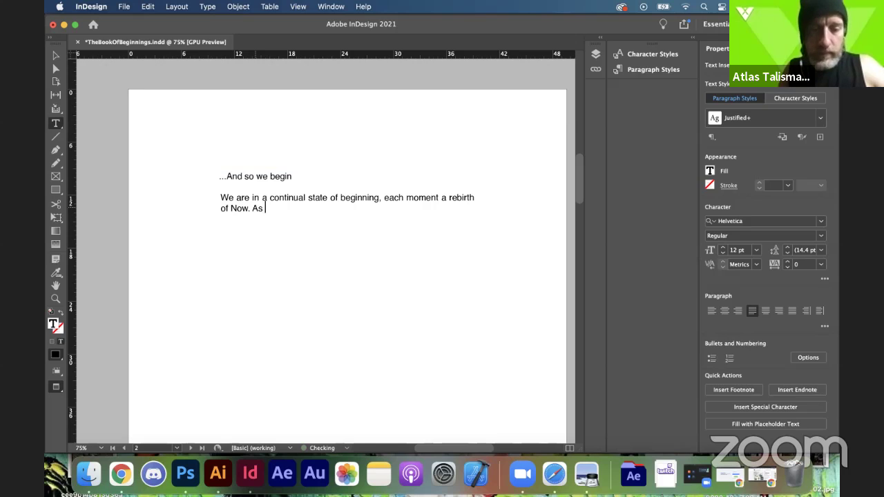
text(Vicarions)
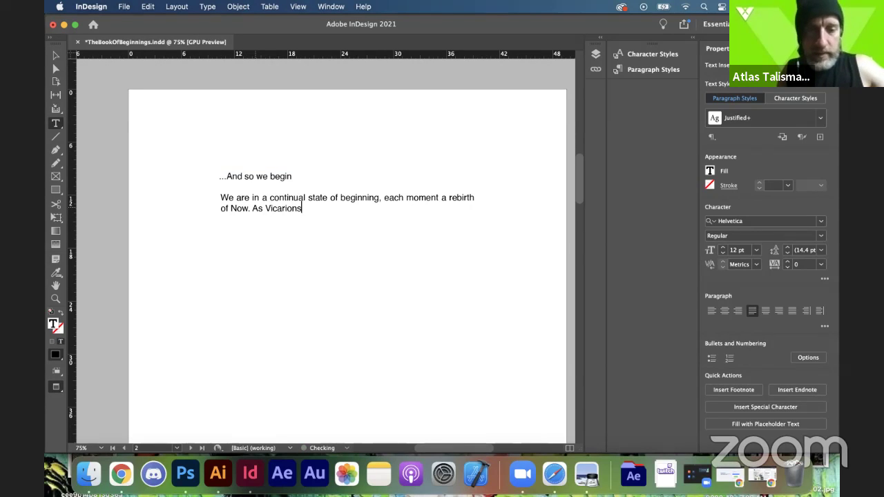
text( we as)
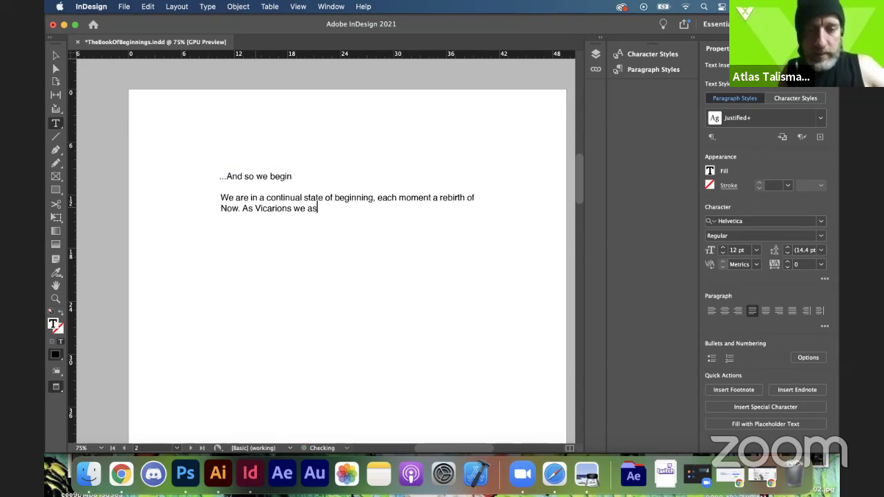
text(pire to meet)
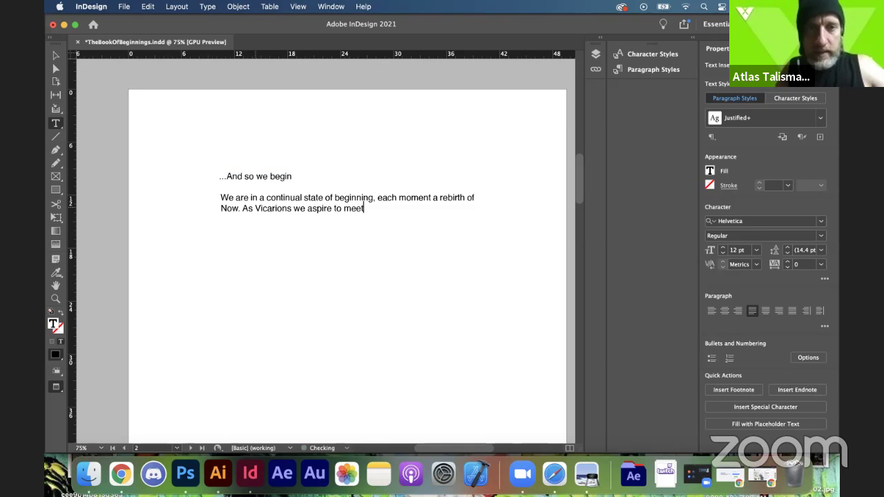
text( that moment)
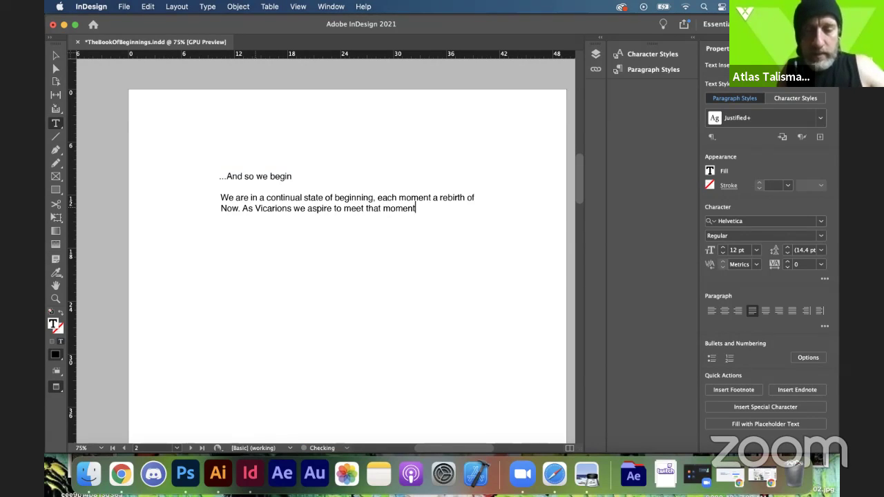
text(, expt)
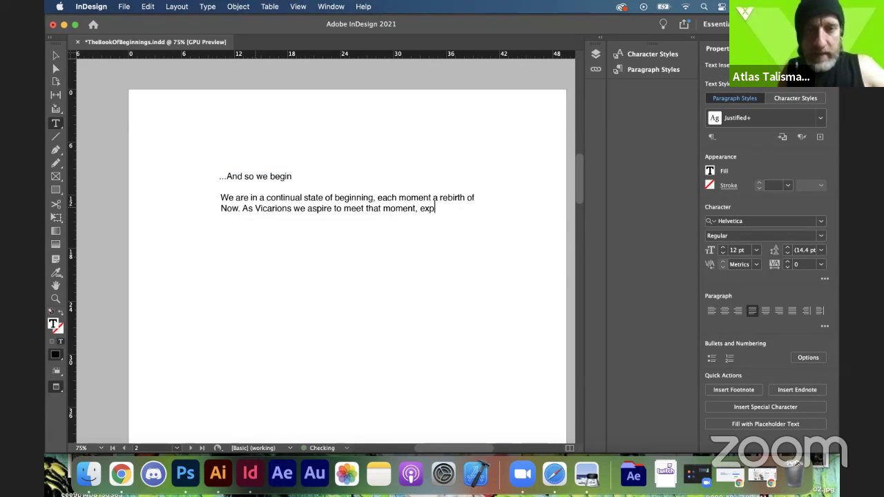
key(BackSpace)
key(BackSpace)
key(BackSpace)
text(mpty)
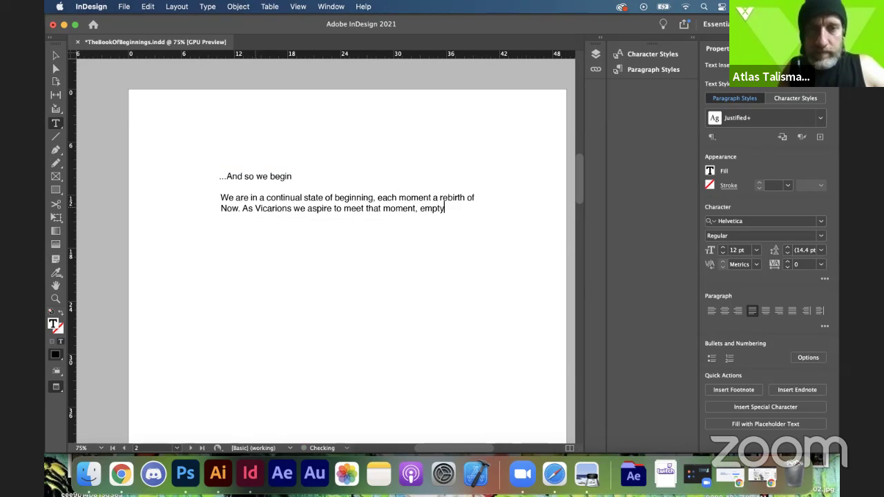
Step: Finish the sentence about Vicarions with ", so that Life can fill us with the New."
text(, so that)
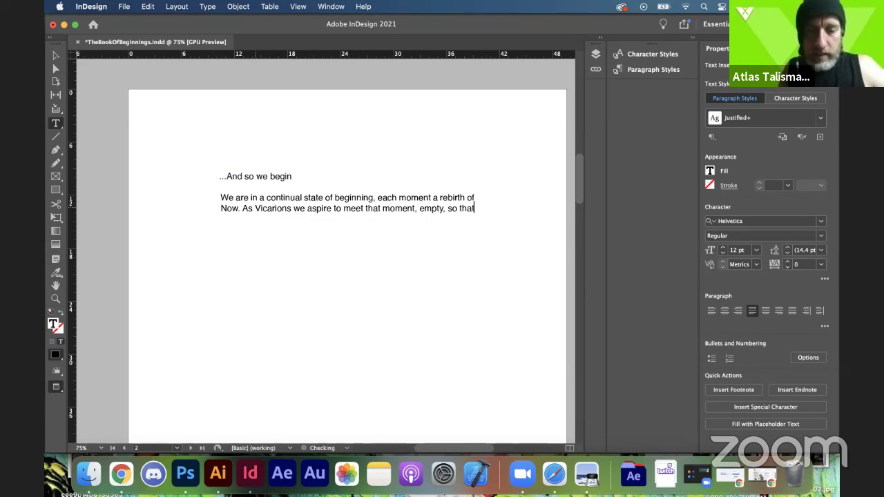
text( Life can fil)
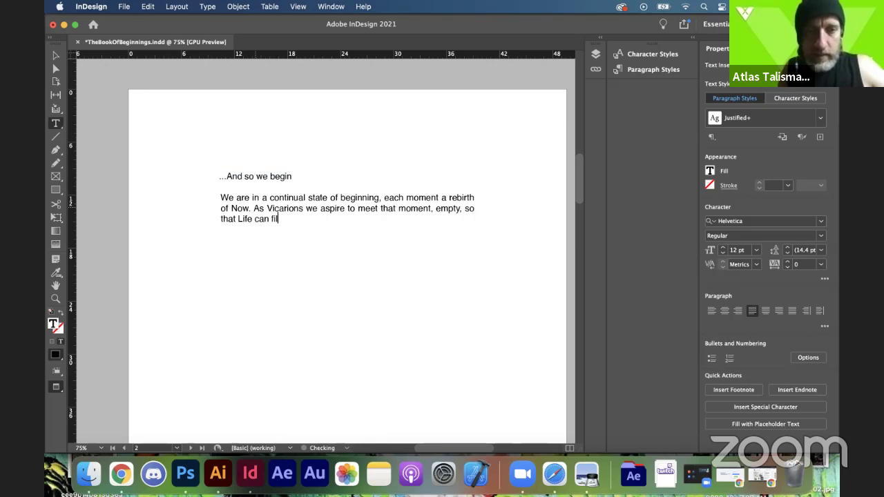
text(l us)
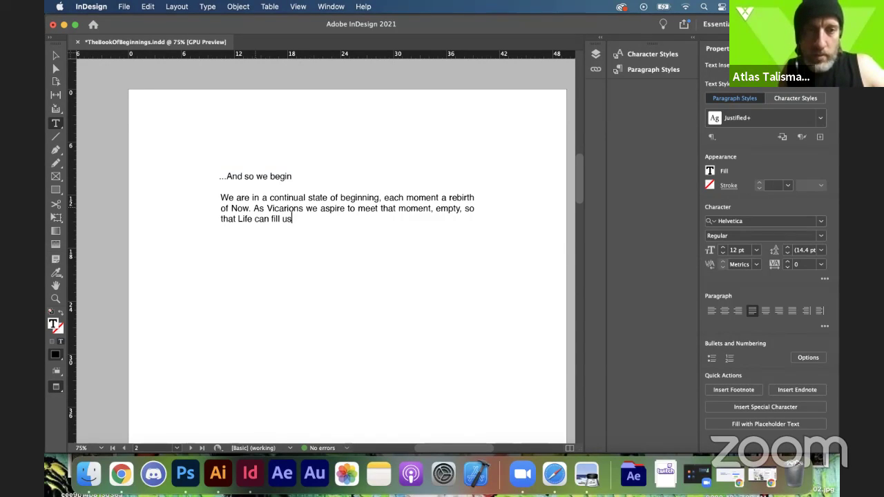
text( wi)
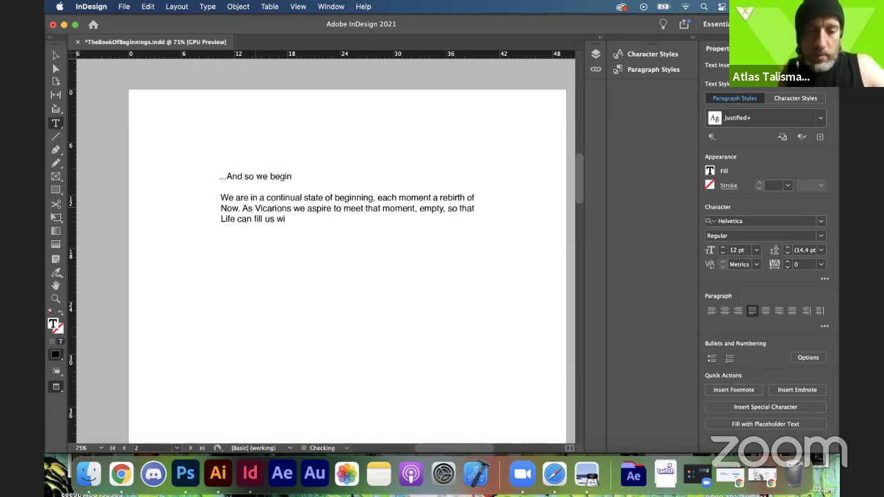
text(th the New.)
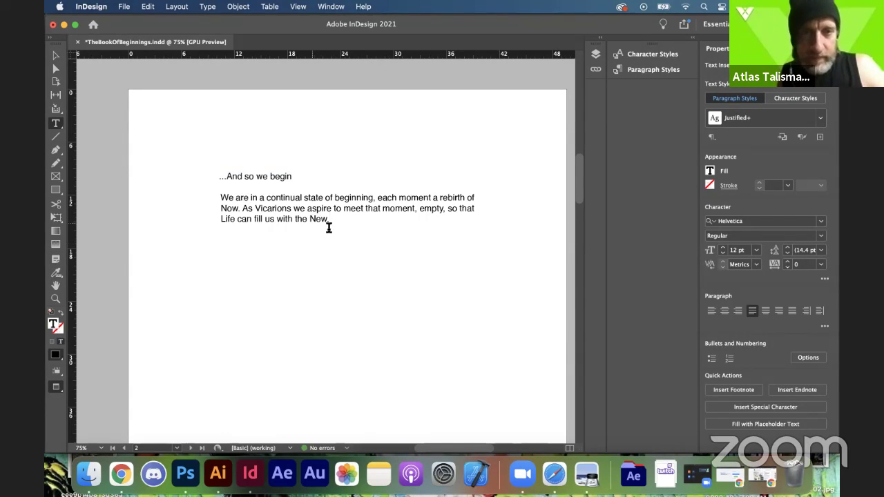
Step: Leave an empty line and start a new paragraph with "We aspire to becoming NoOne"
key(Return)
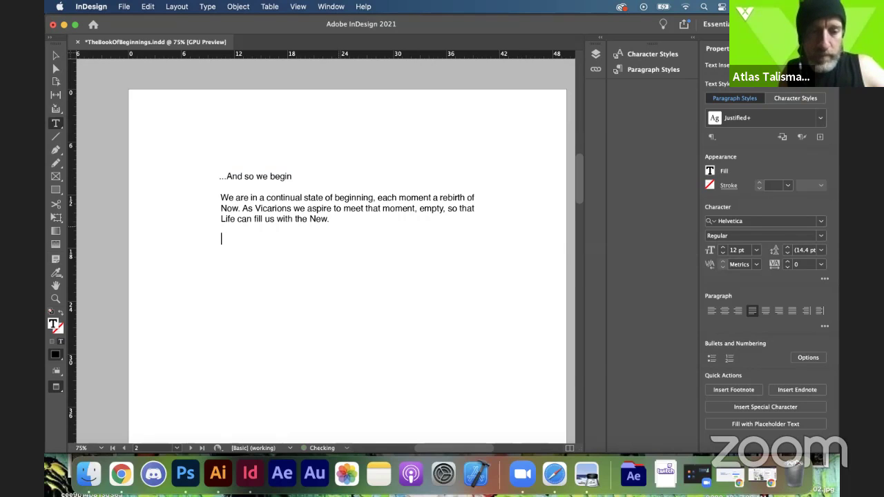
text(We asp)
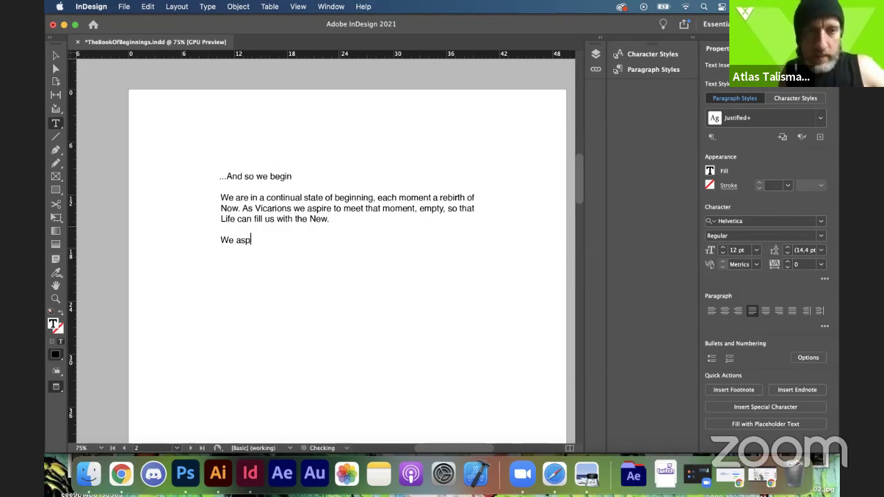
text(ire to becoming)
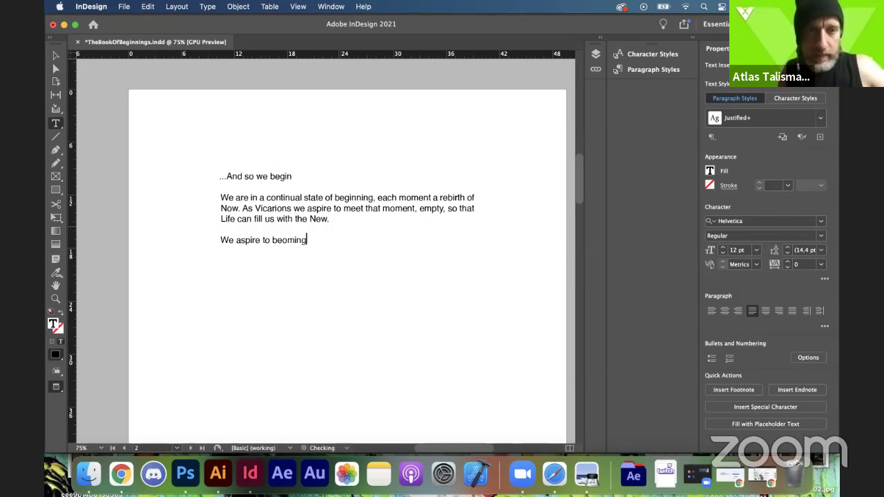
key(BackSpace)
key(BackSpace)
key(BackSpace)
key(BackSpace)
key(BackSpace)
key(BackSpace)
text(coming NoOne)
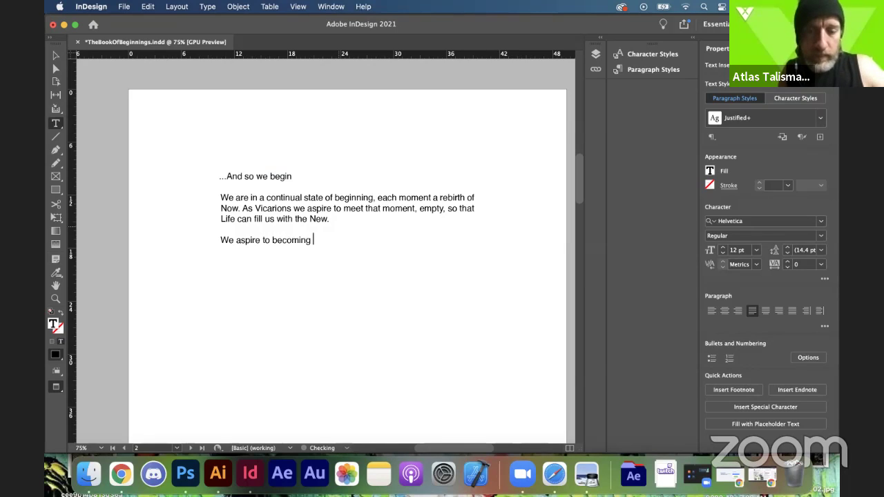
key(Left)
key(Left)
key(Left)
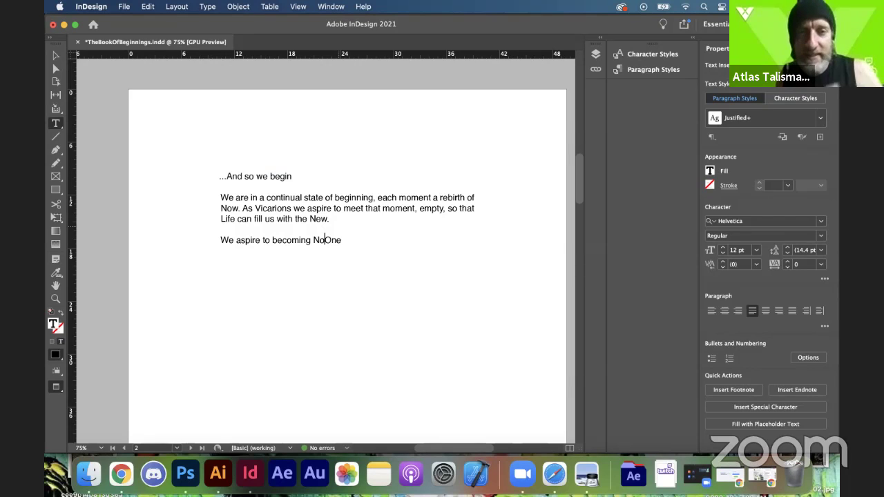
key(BackSpace)
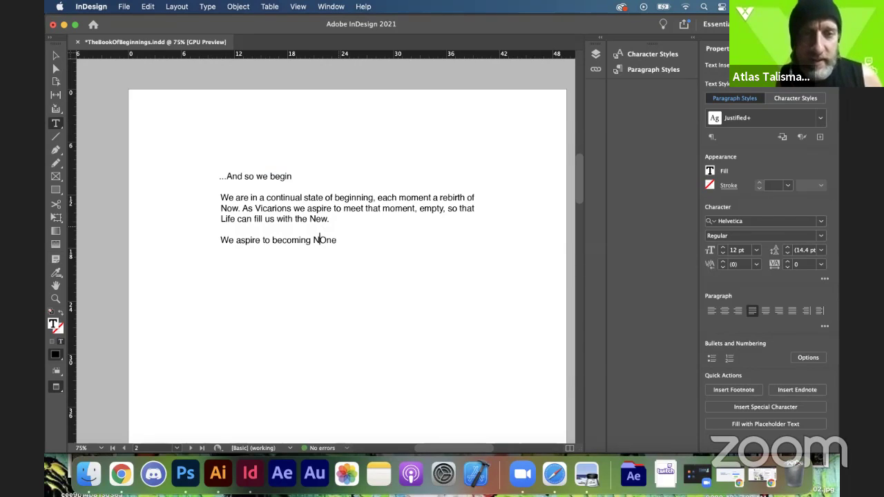
text(o)
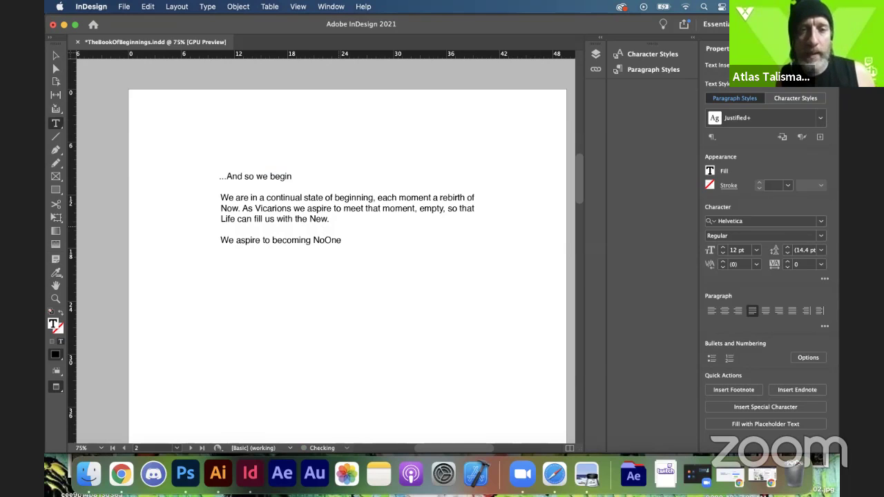
click(342, 240)
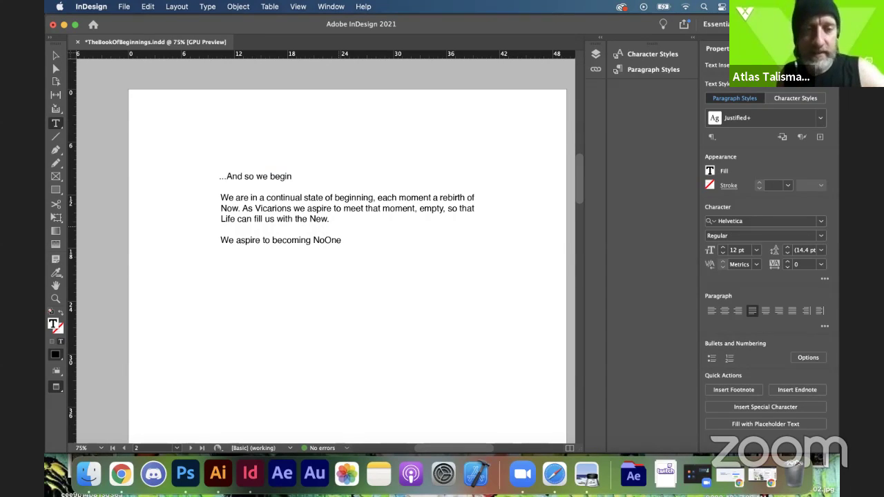
Step: Complete the NoOne sentence with "so that we can experience anything as anyone."
text(so that we can)
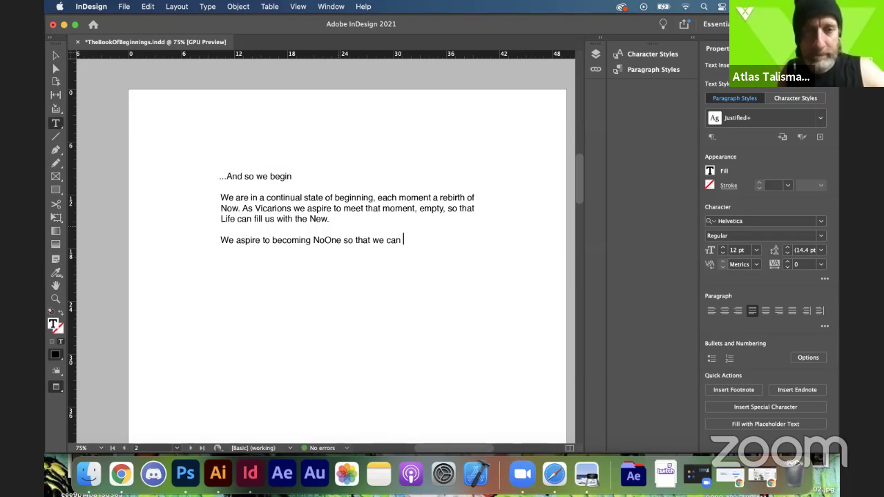
text( experience anything)
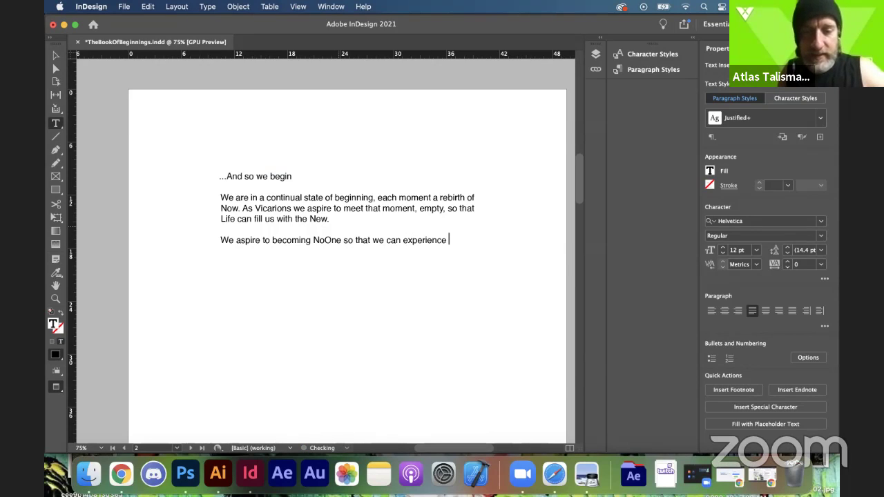
text( as a)
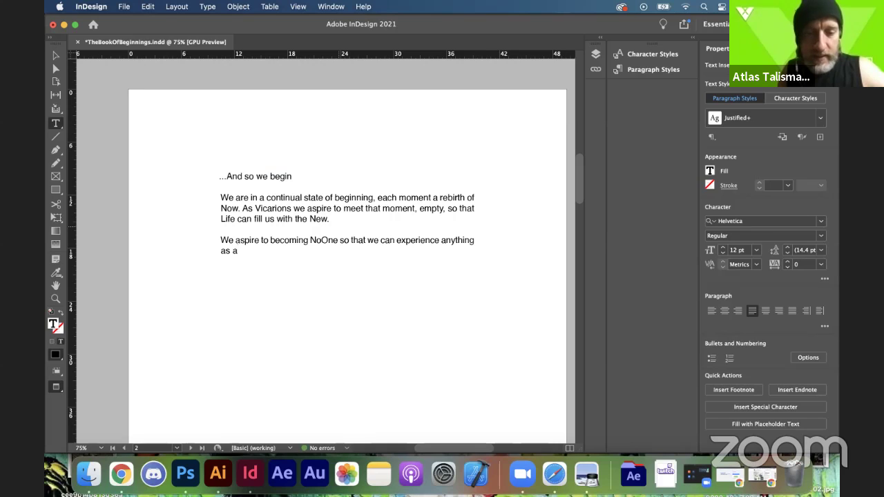
text(nyone)
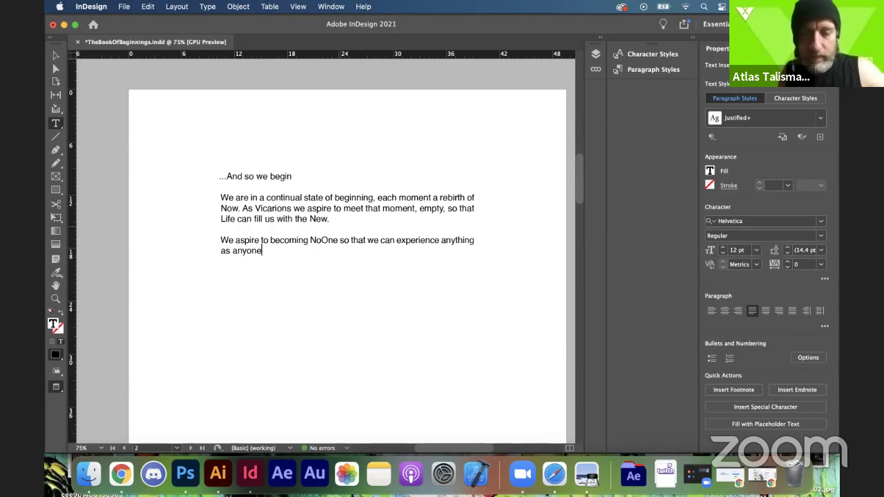
text(.)
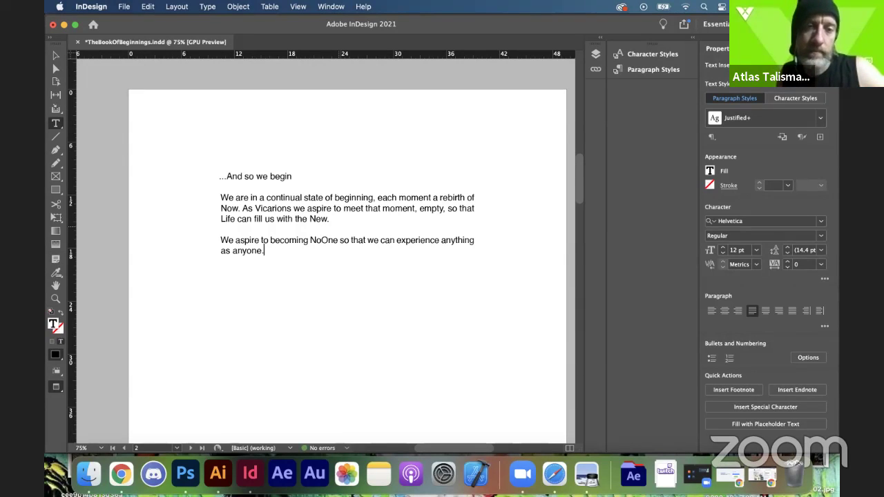
Step: Leave an empty line, write "The Book of Beginnings will start you on this path..." and deselect the text frame
key(Return)
key(Return)
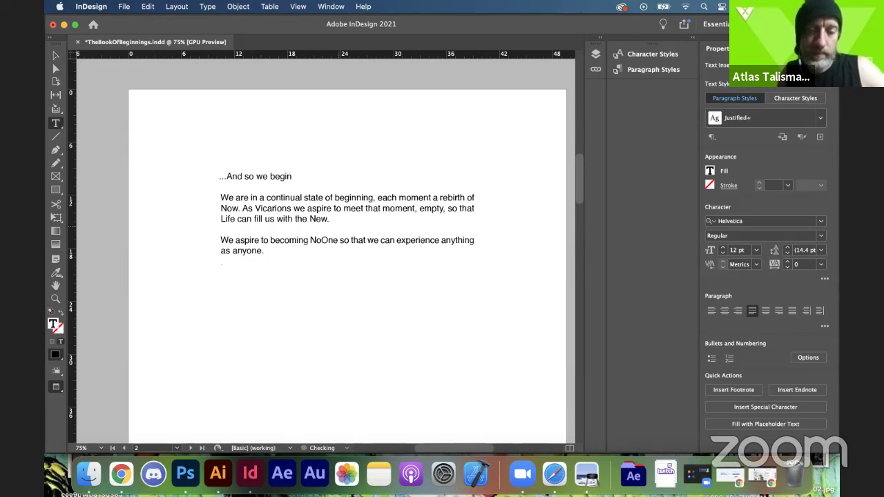
text(The )
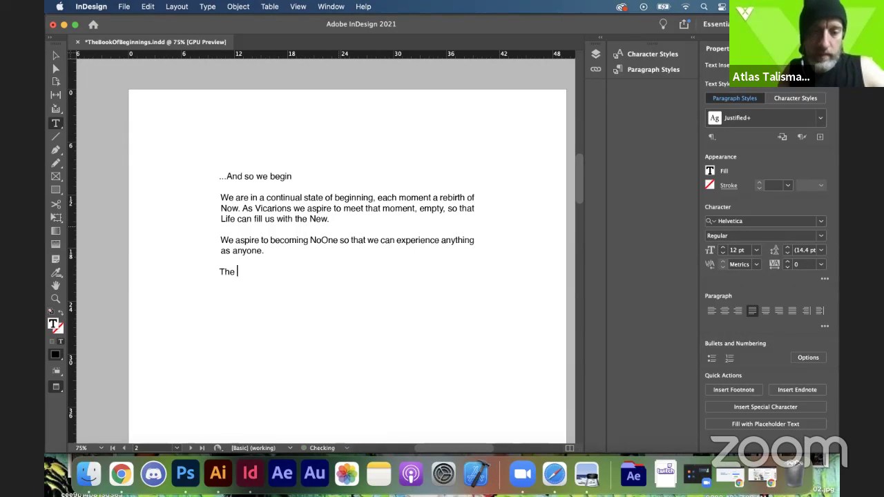
text(Book of B)
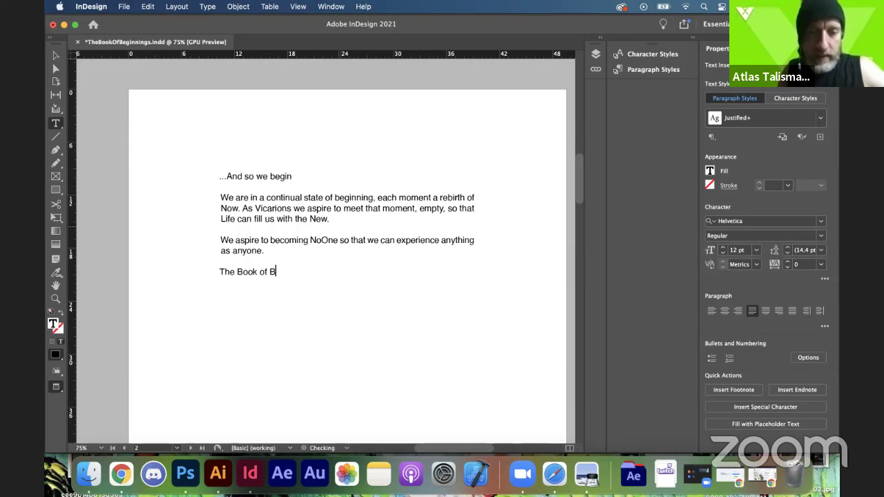
text(eginnings )
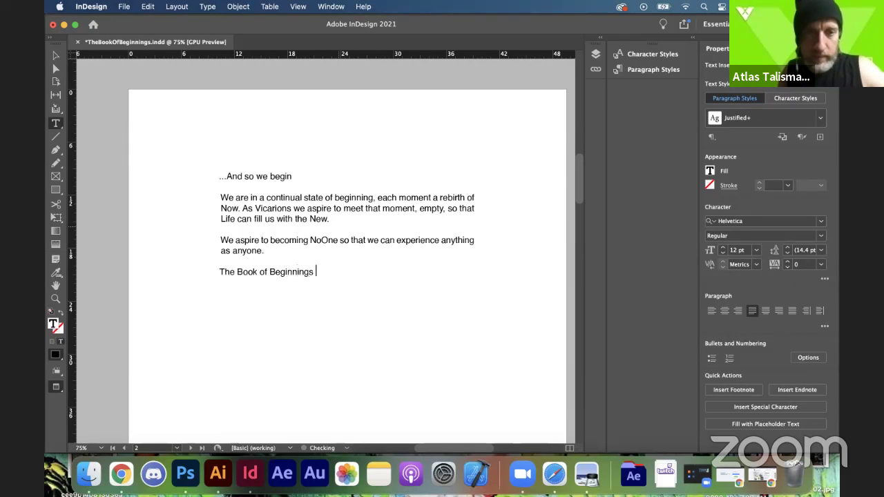
text(will start )
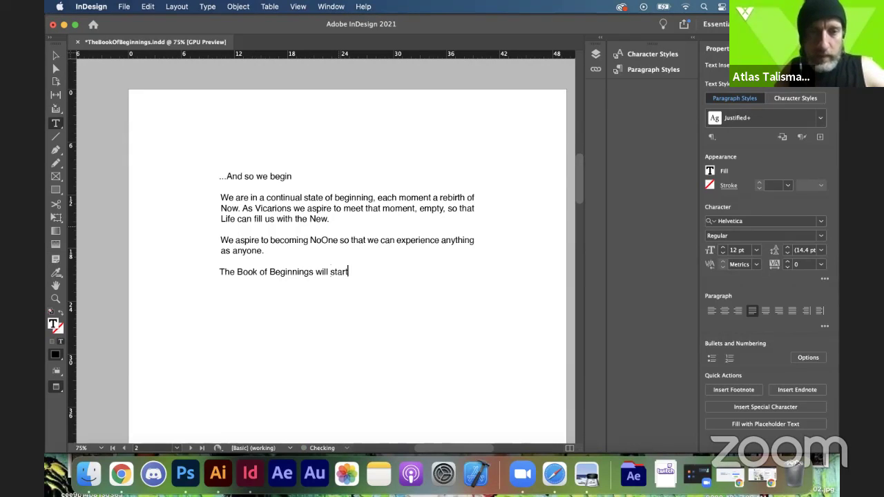
text(you on yhi)
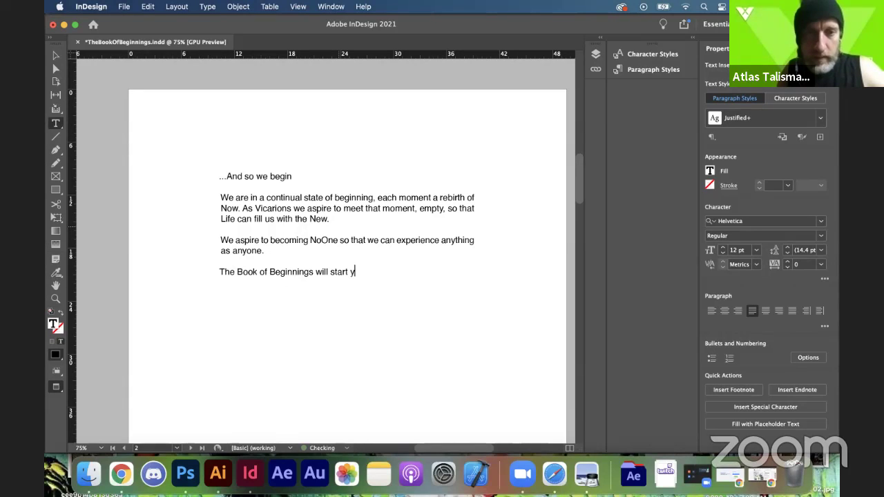
key(BackSpace)
key(BackSpace)
key(BackSpace)
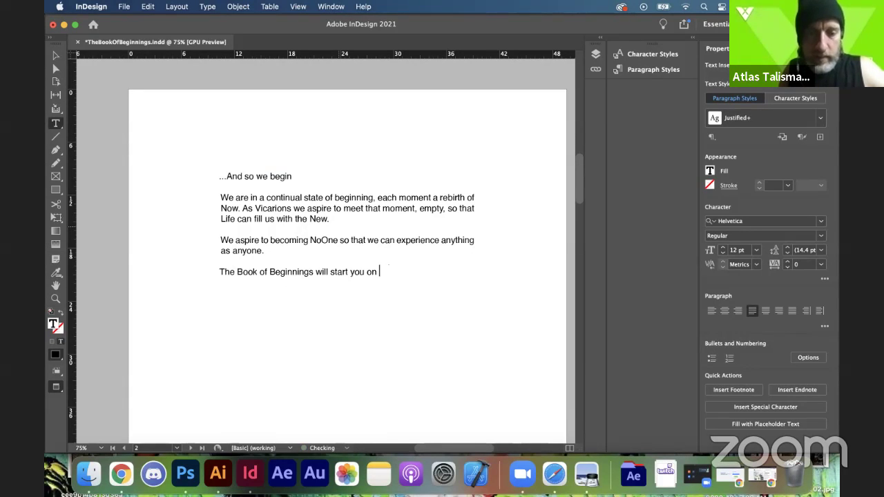
text(this path)
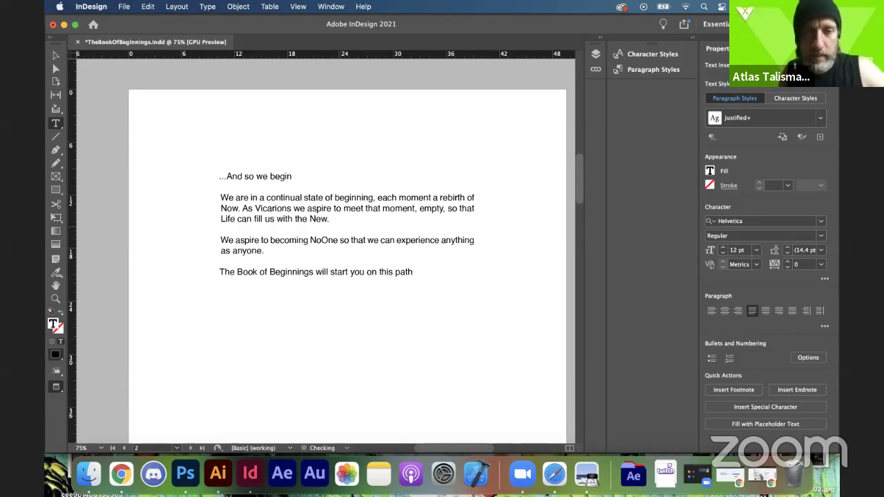
text(...)
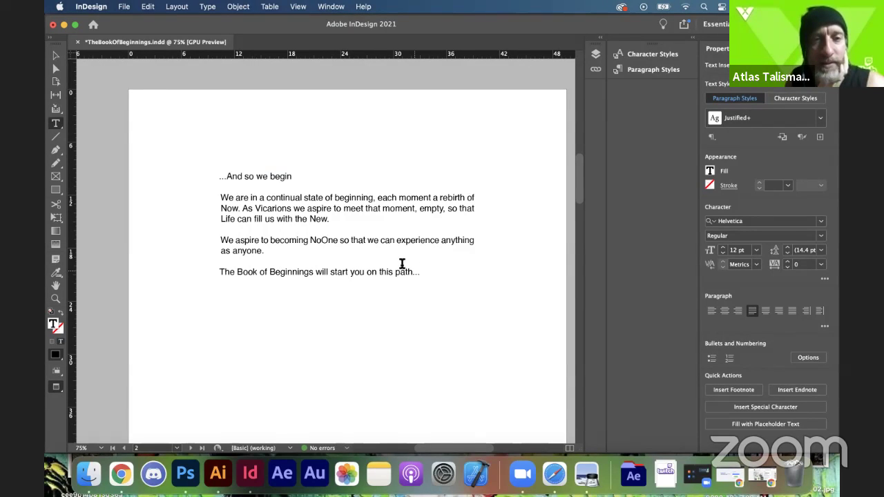
click(55, 57)
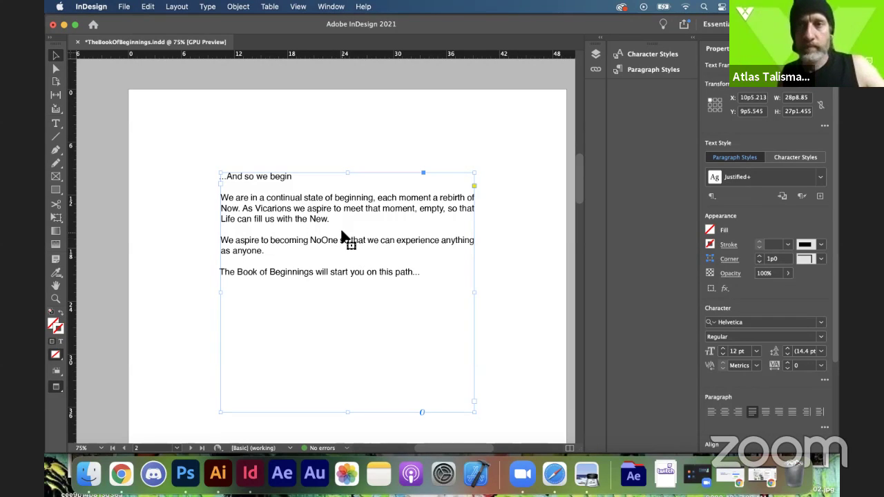
click(186, 182)
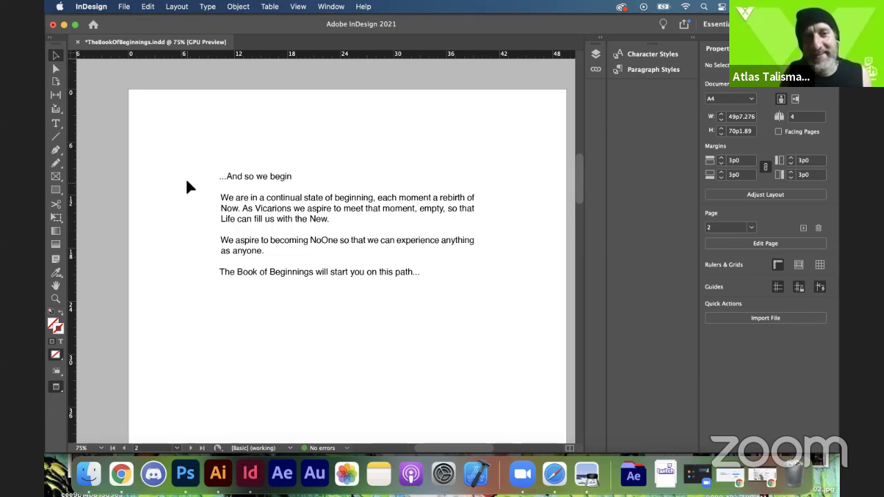
scroll(185, 177, up, 10)
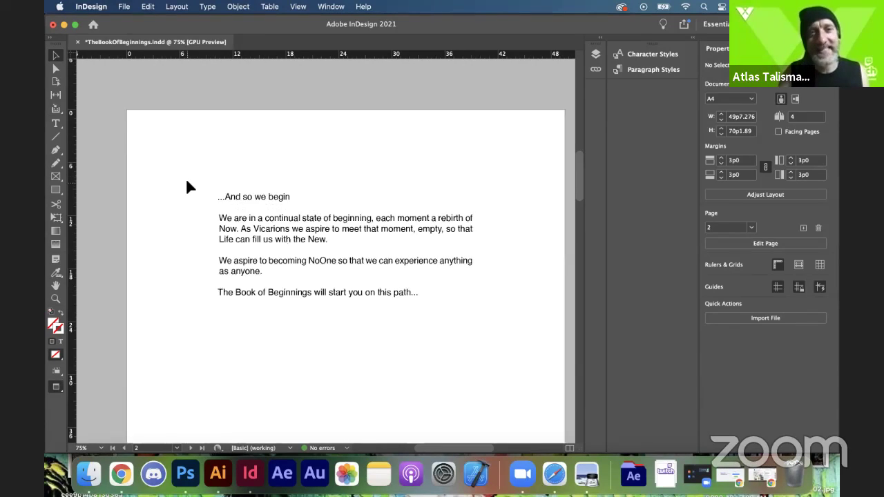